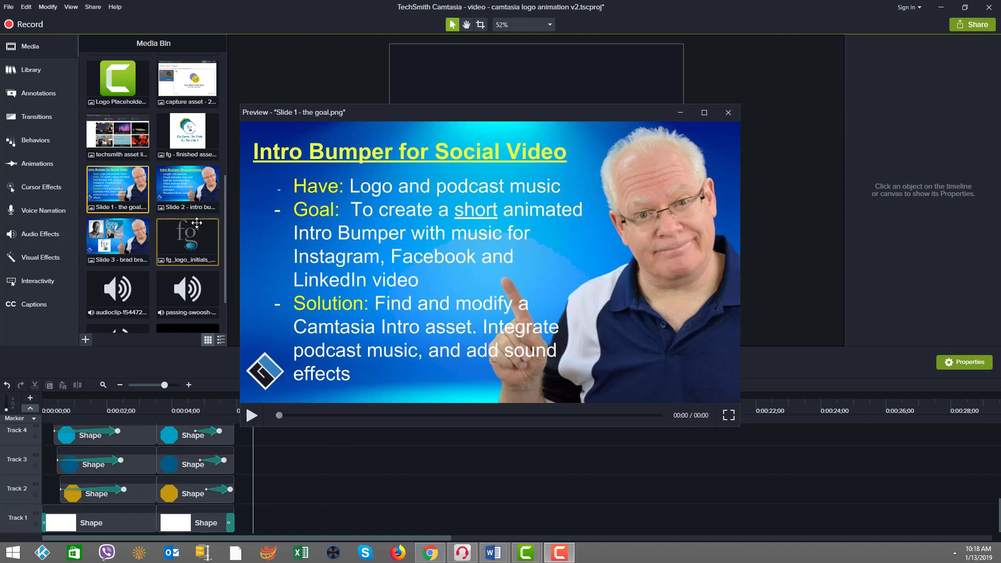
- Close the Slide 1 goal preview and preview the Slide 3 brand image with the fg logo
key("Escape")
double_click(125, 233)
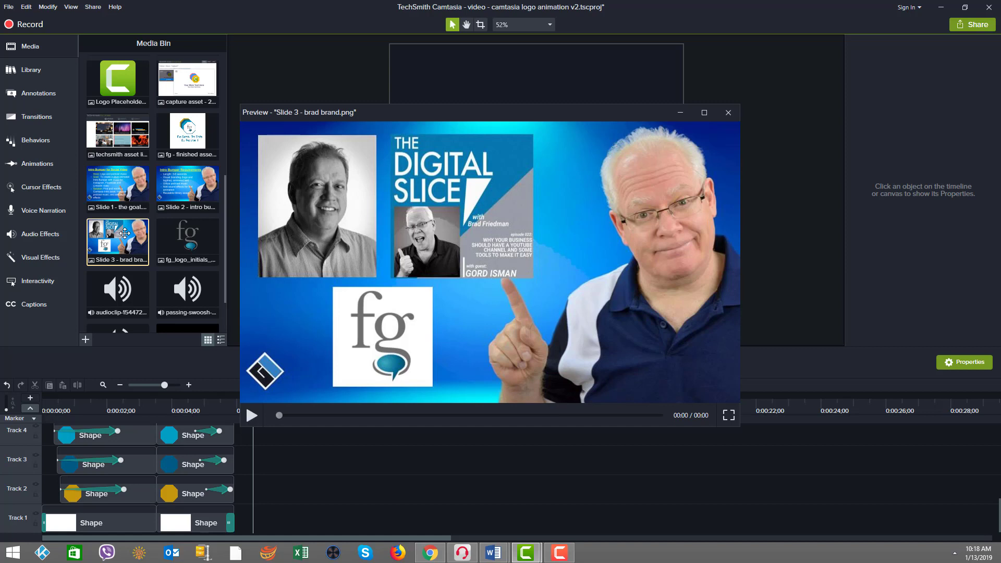
- Rewind to the start, play the fg octagon logo animation, then pause and scrub back
left_click(729, 113)
left_click(166, 402)
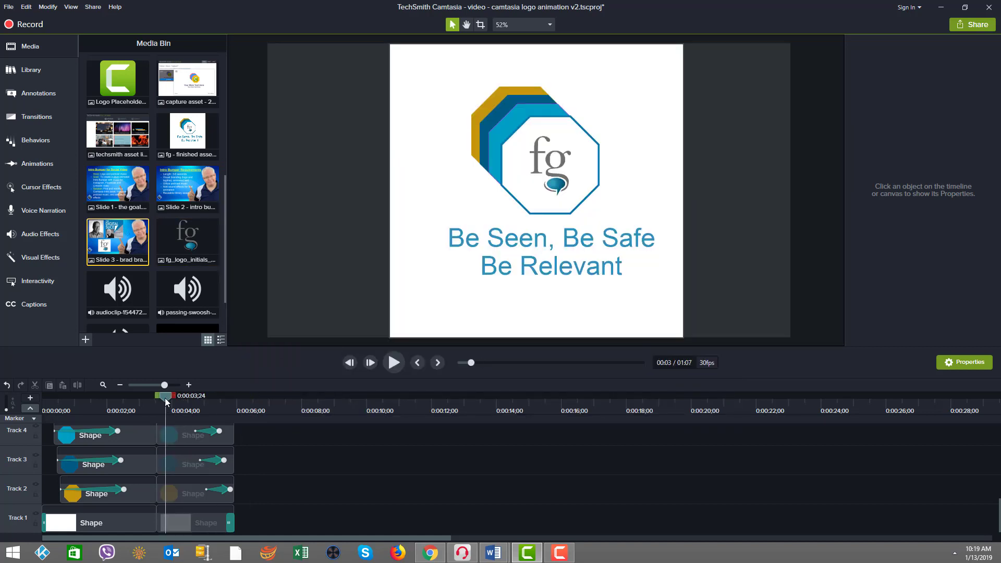
left_click_drag(166, 402, 4, 399)
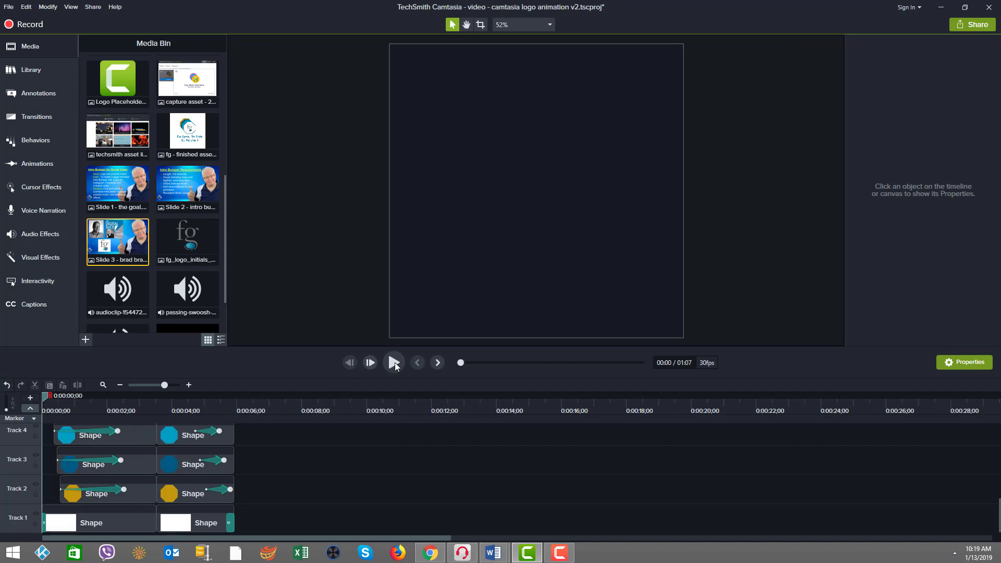
left_click(394, 364)
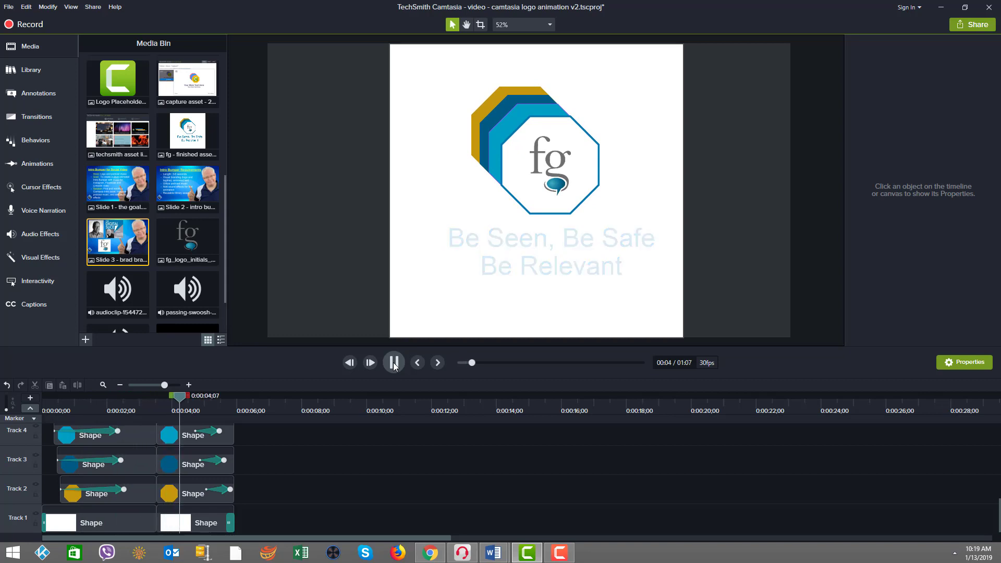
left_click(394, 363)
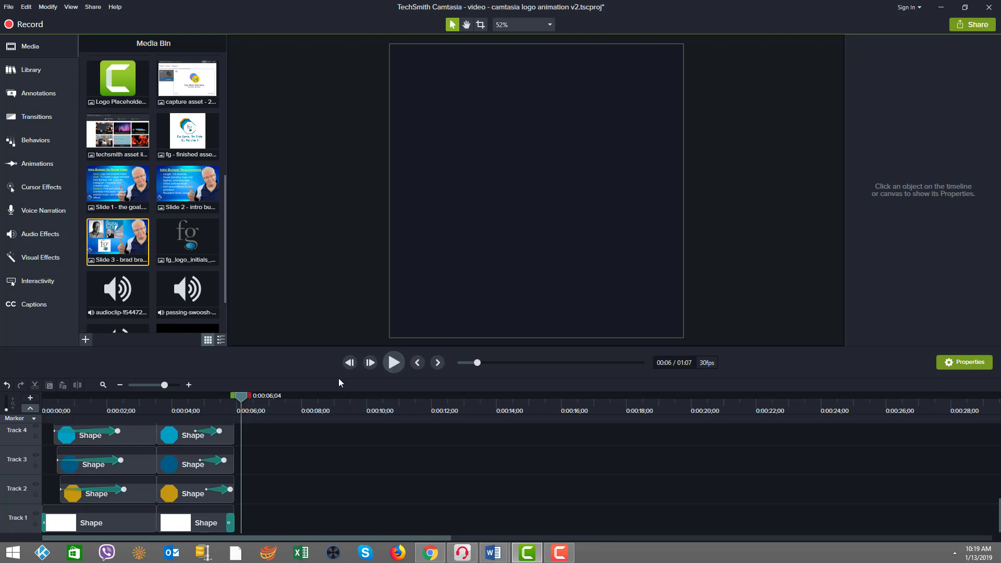
left_click_drag(243, 399, 131, 385)
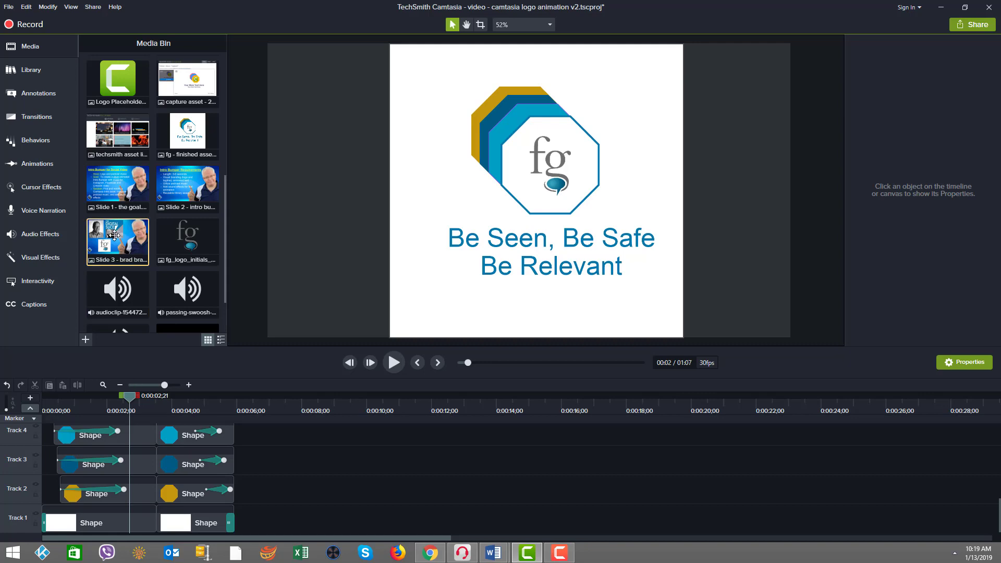
- Preview the Slide 1 goal image, then the Slide 2 intro bumper requirements image
left_click(102, 190)
double_click(101, 190)
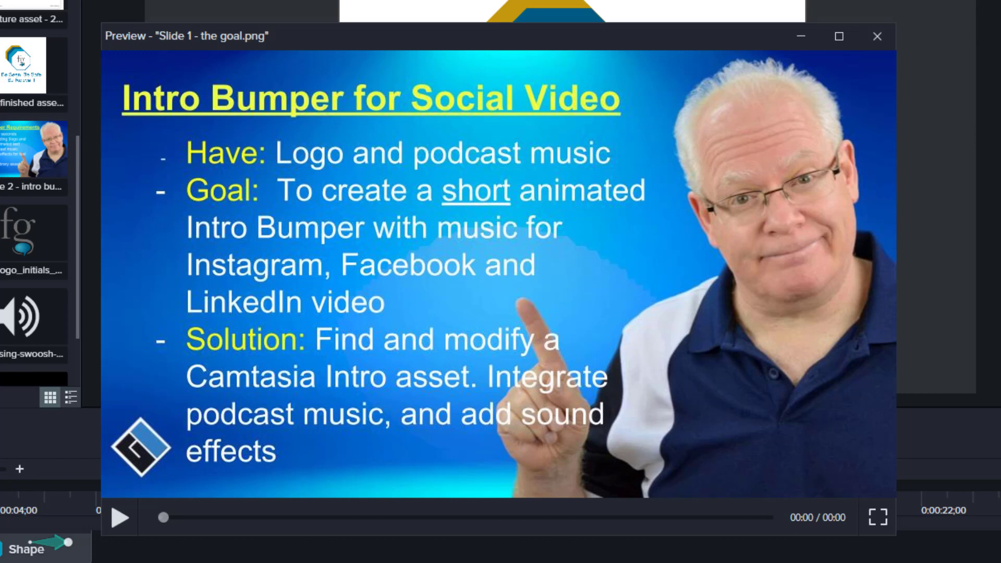
double_click(10, 155)
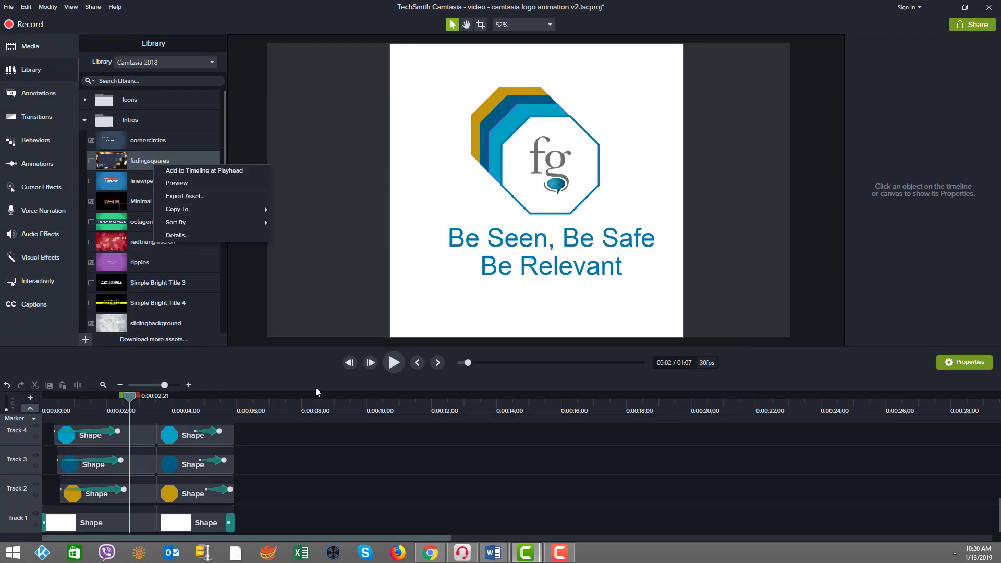
- In Chrome, go from techsmith.com Products > Assets to the Videos: Intros catalogue
left_click(430, 552)
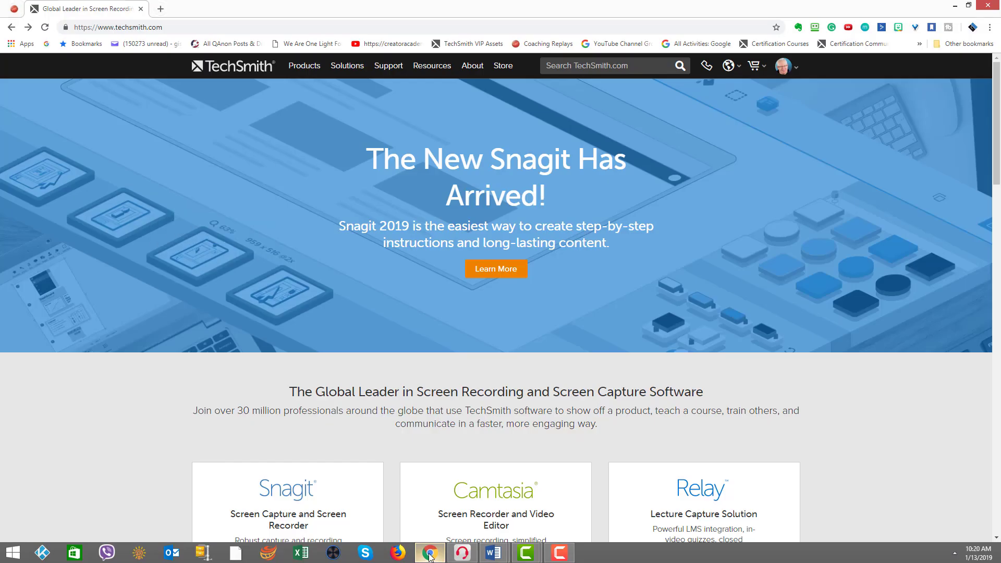
mouse_move(304, 67)
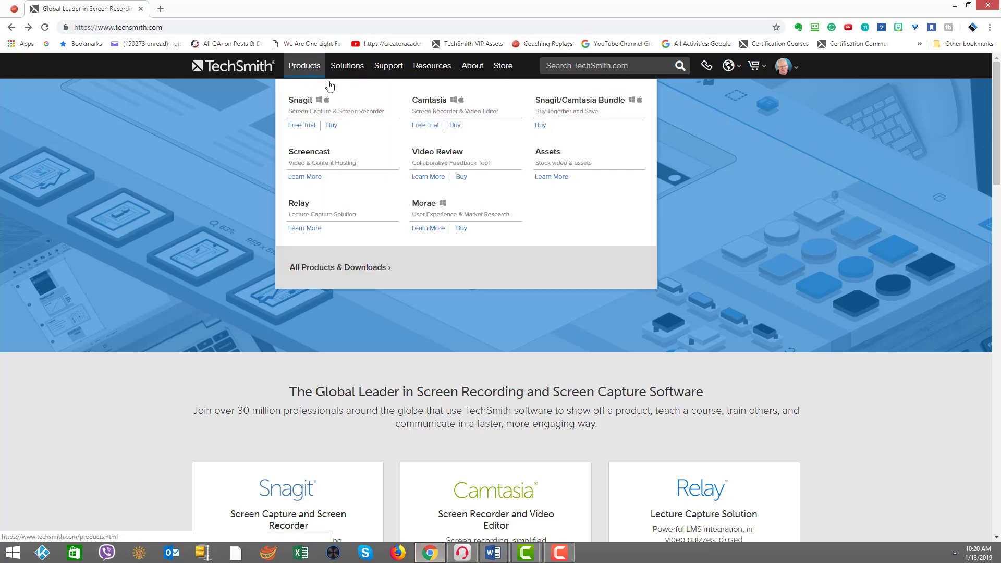
left_click(556, 164)
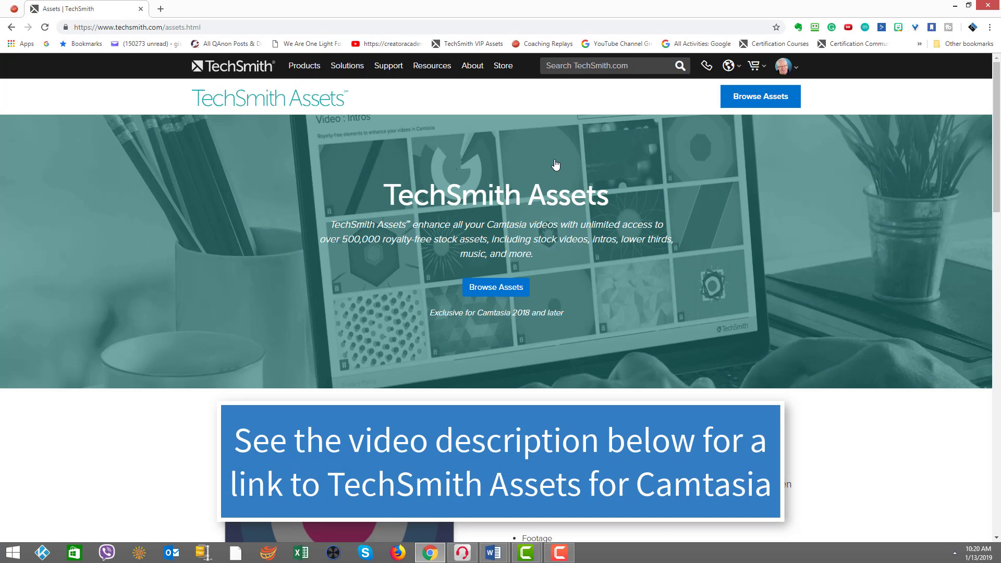
left_click(500, 287)
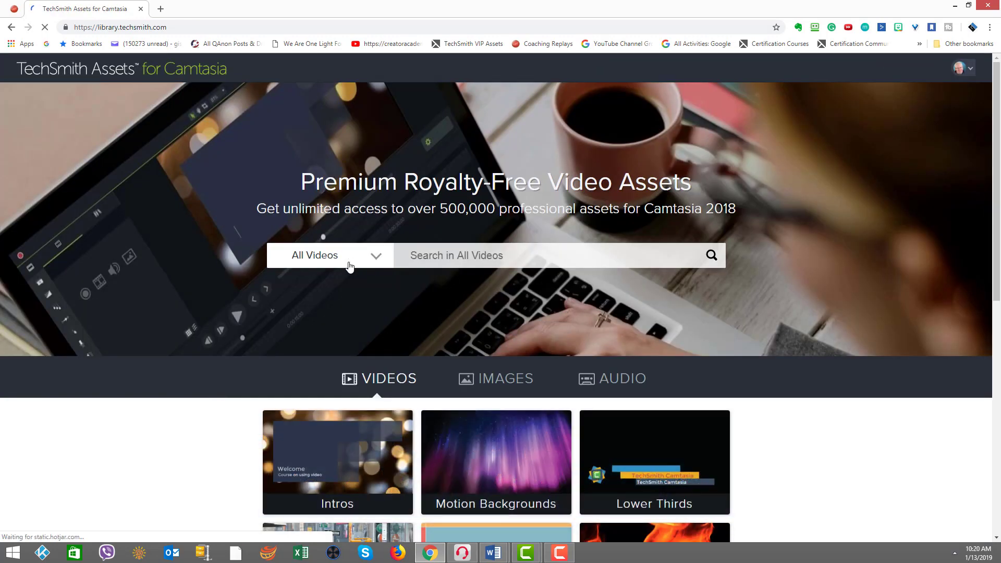
scroll(392, 372, "down", 3)
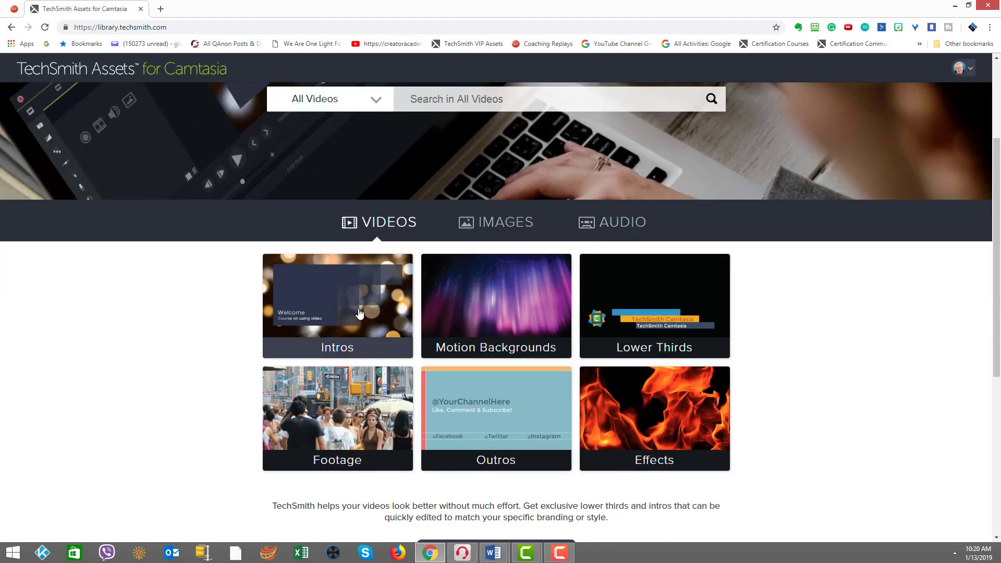
left_click(359, 313)
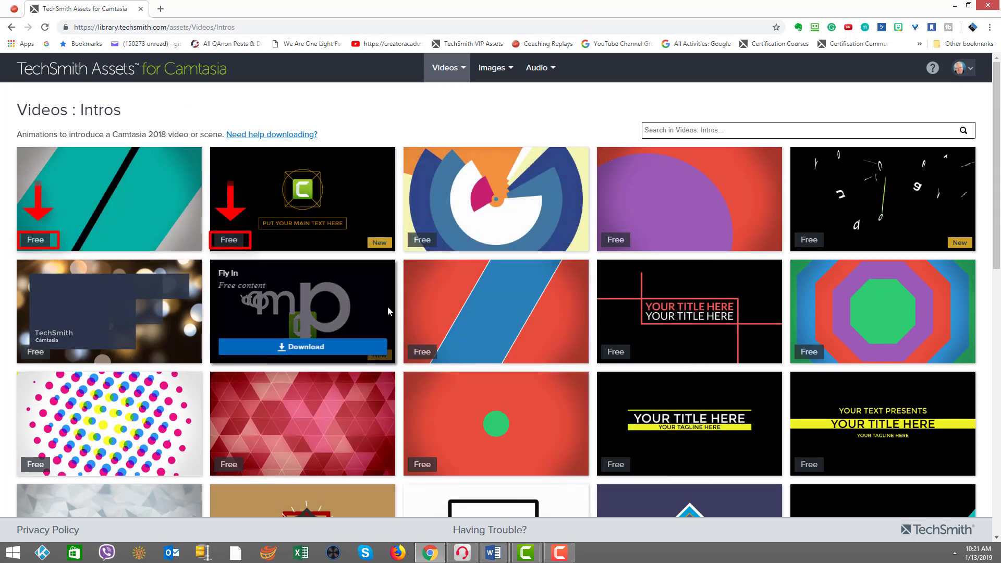
mouse_move(507, 187)
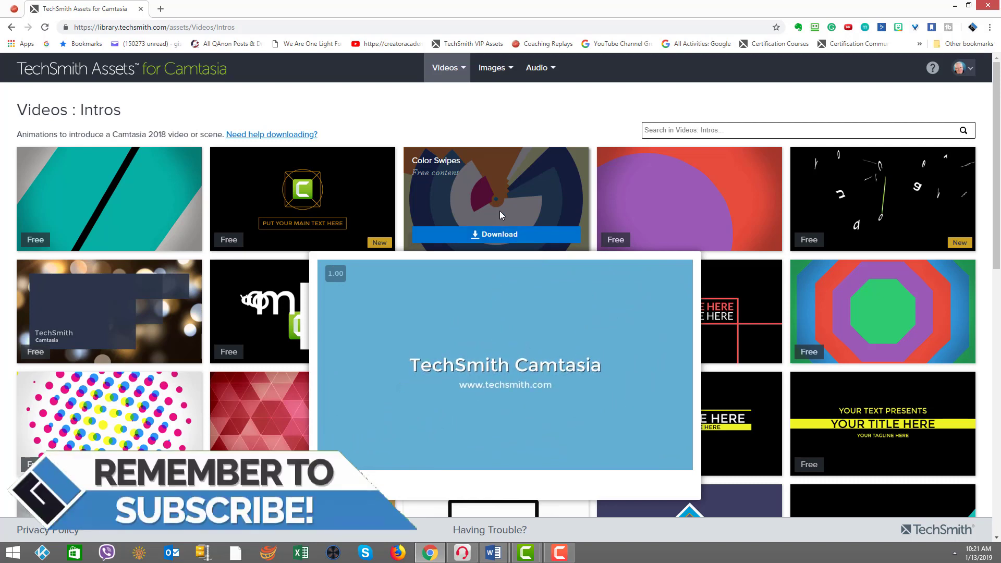
- Search the Intros for 'capture', download the Capture intro as a .libzip and open it
left_click(661, 129)
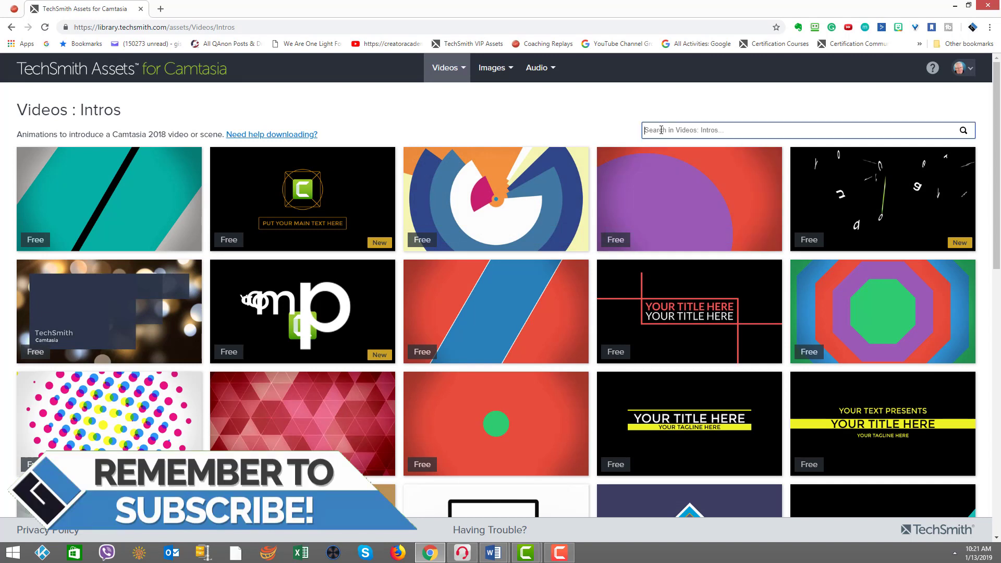
type("captu")
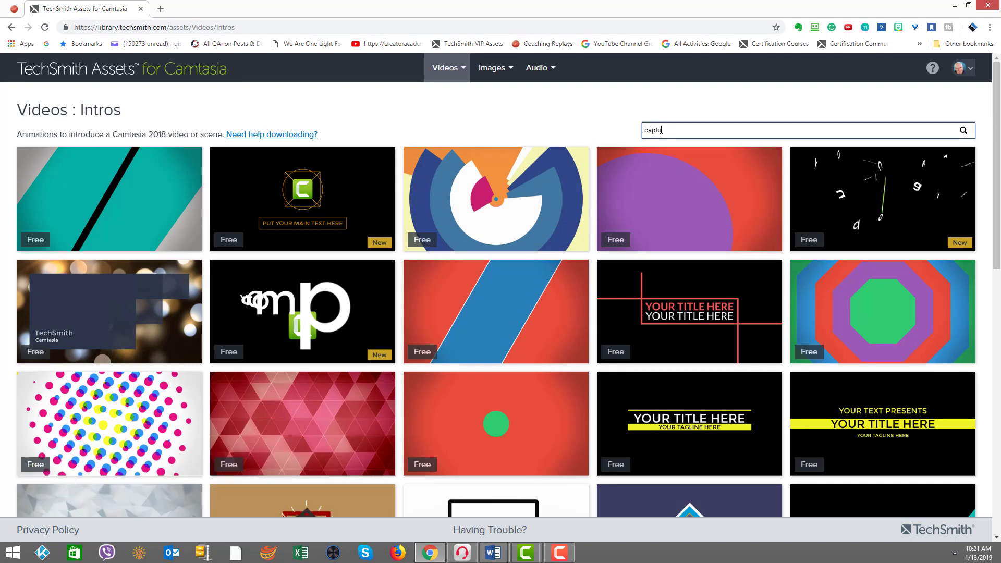
type("re")
key("Return")
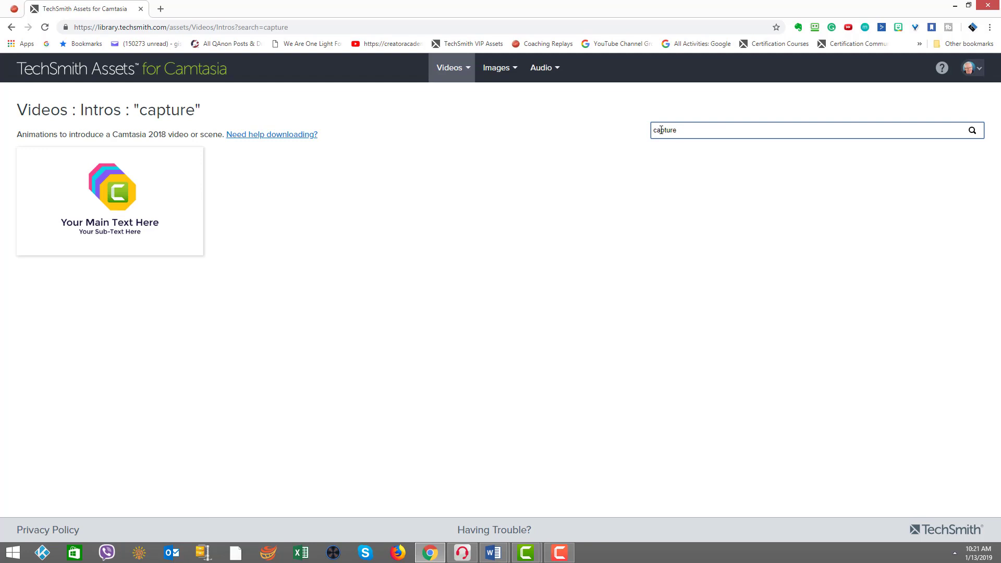
mouse_move(46, 223)
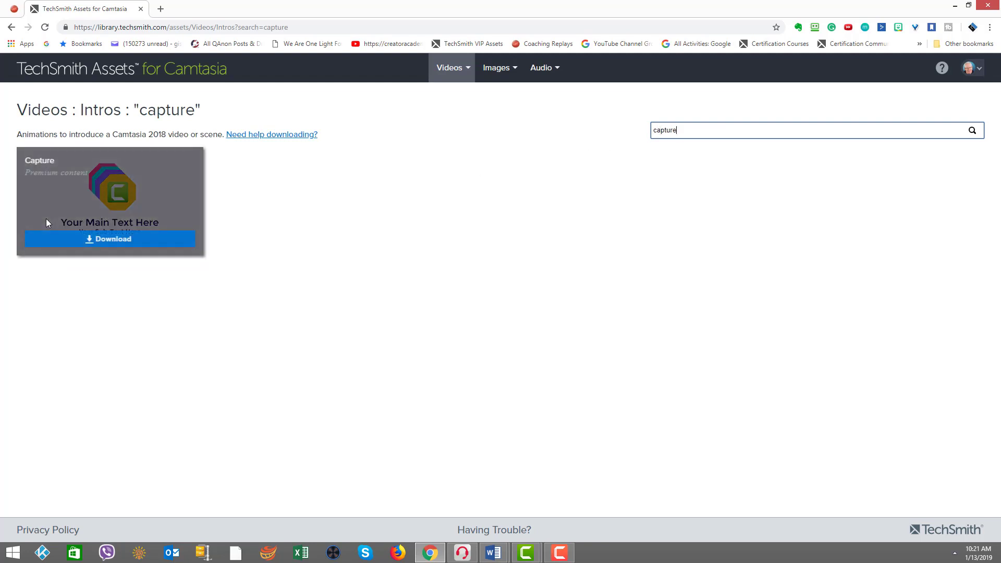
mouse_move(46, 214)
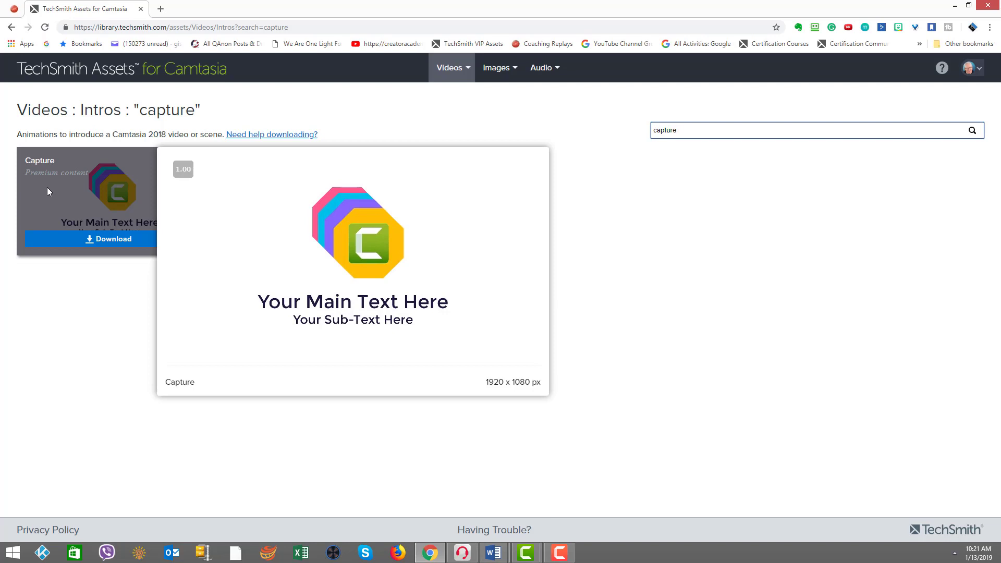
left_click(109, 241)
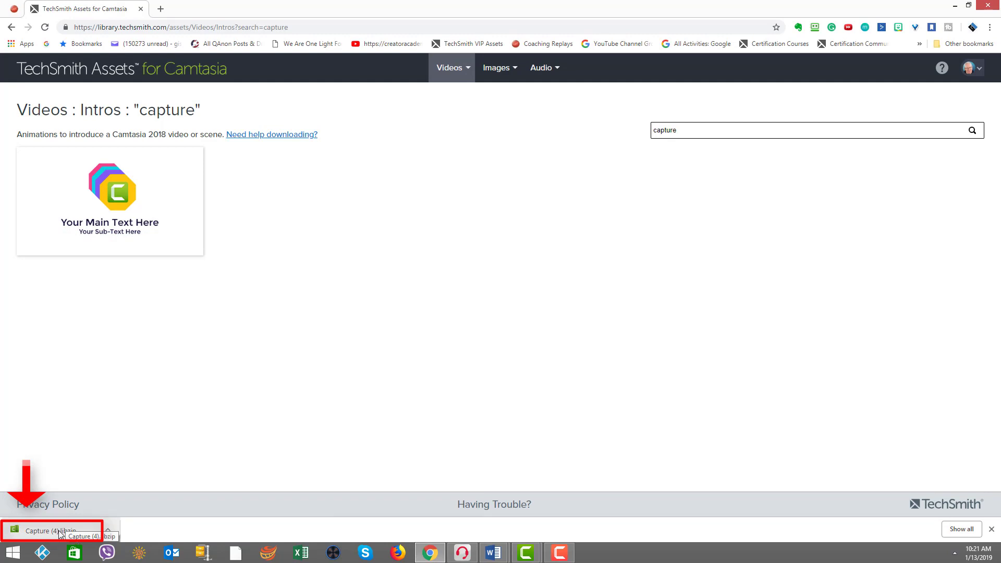
left_click(59, 530)
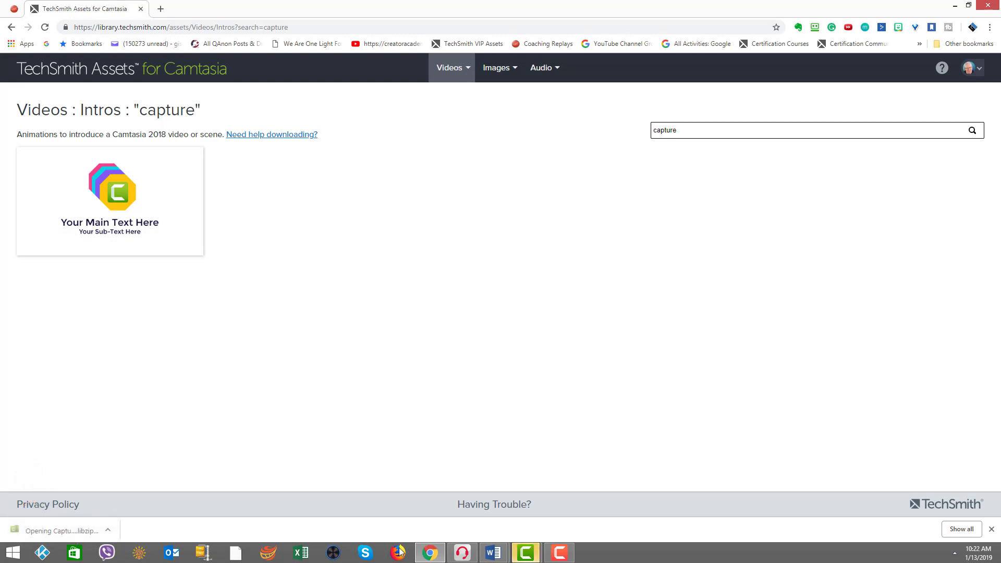
- Import the downloaded Capture asset into the client library in Camtasia
mouse_move(526, 552)
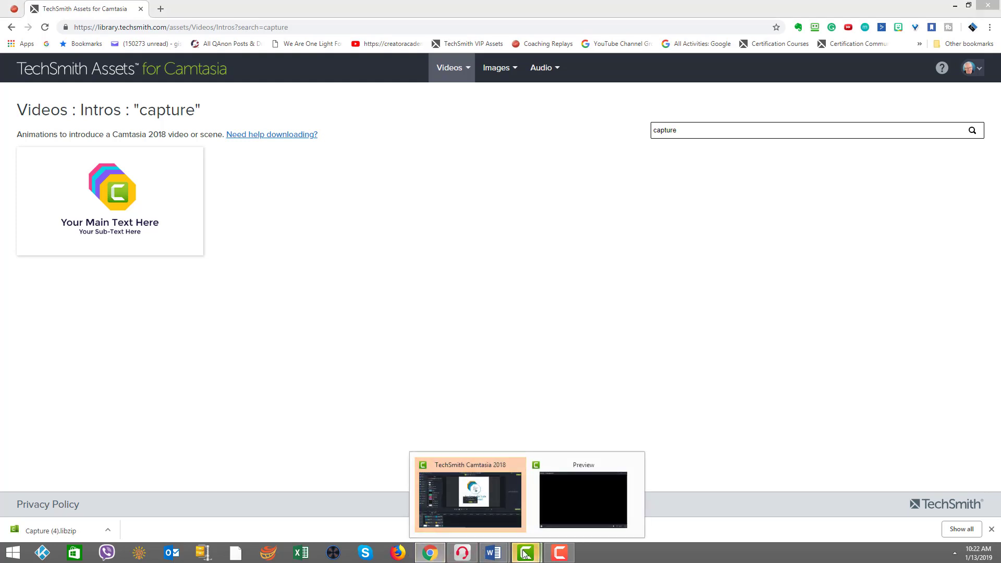
left_click(498, 514)
left_click(515, 271)
left_click(514, 309)
left_click(504, 291)
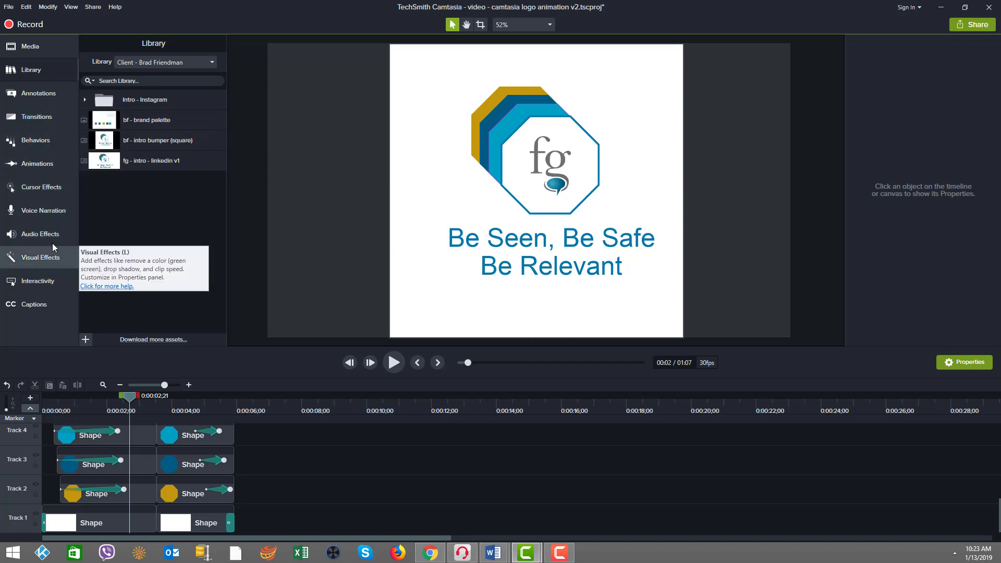
- Add the Capture asset from the TechSmith Asset Library to the timeline at the playhead, enlarging the timeline
left_click(43, 69)
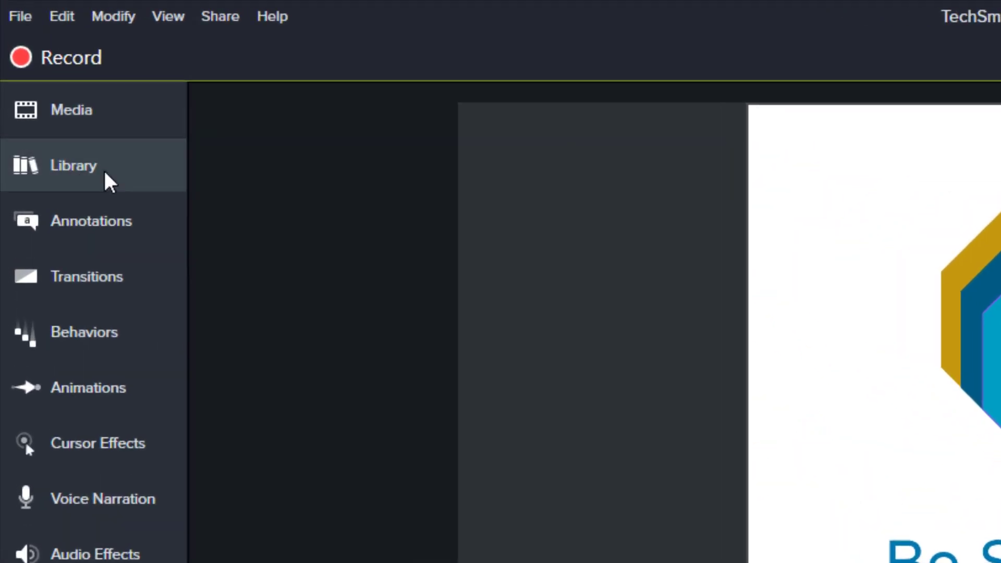
left_click(106, 175)
left_click(302, 148)
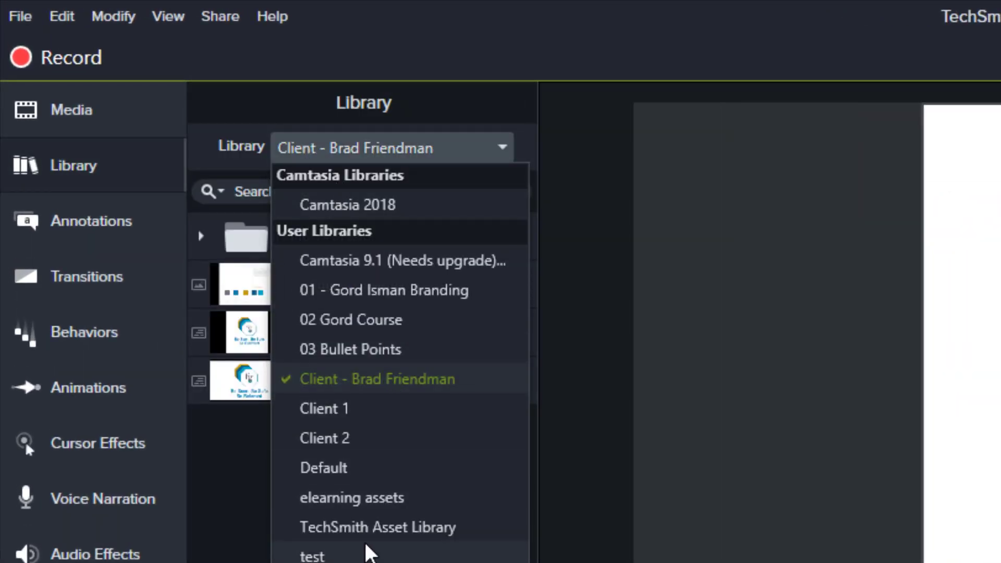
left_click(368, 528)
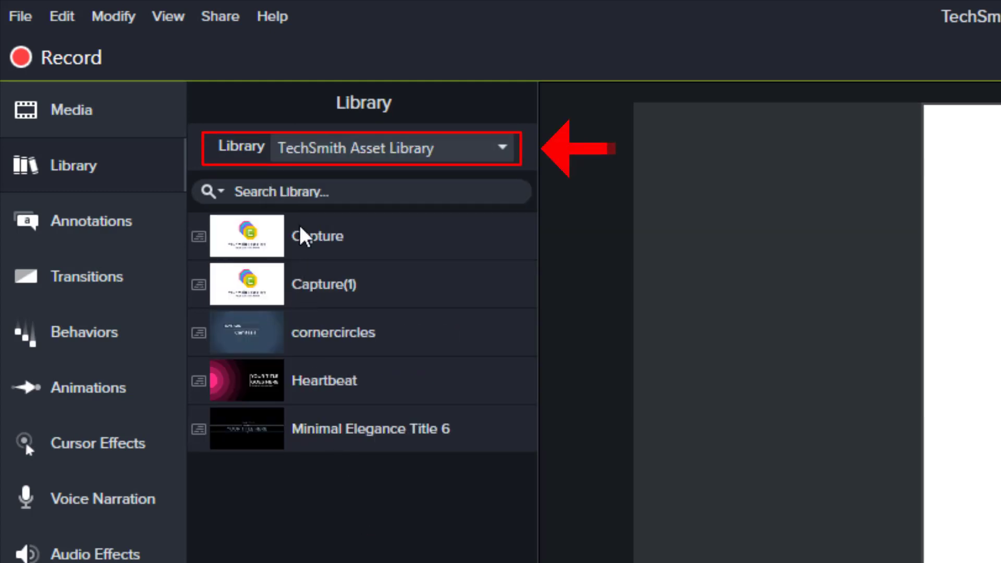
left_click(291, 239)
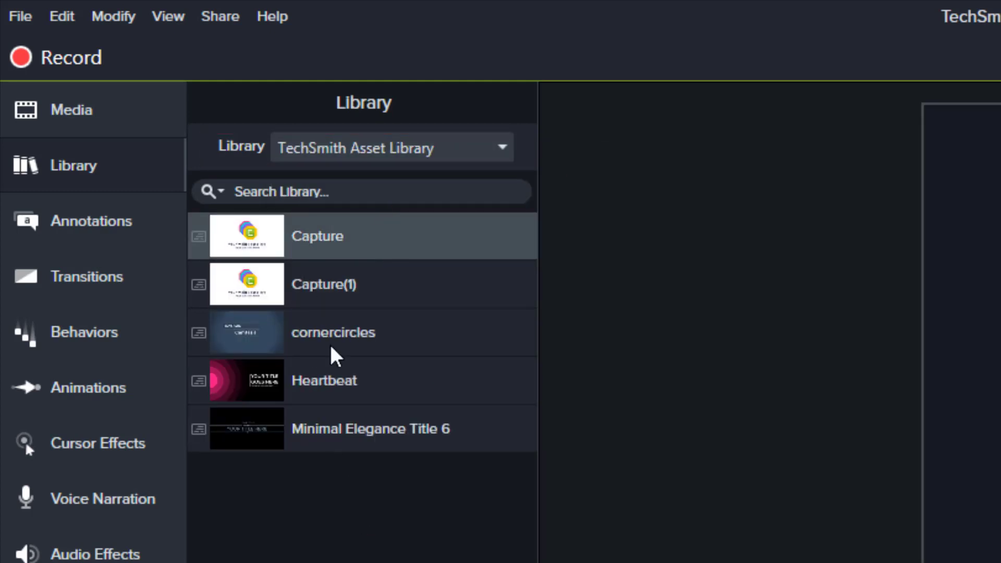
left_click(312, 238)
right_click(308, 237)
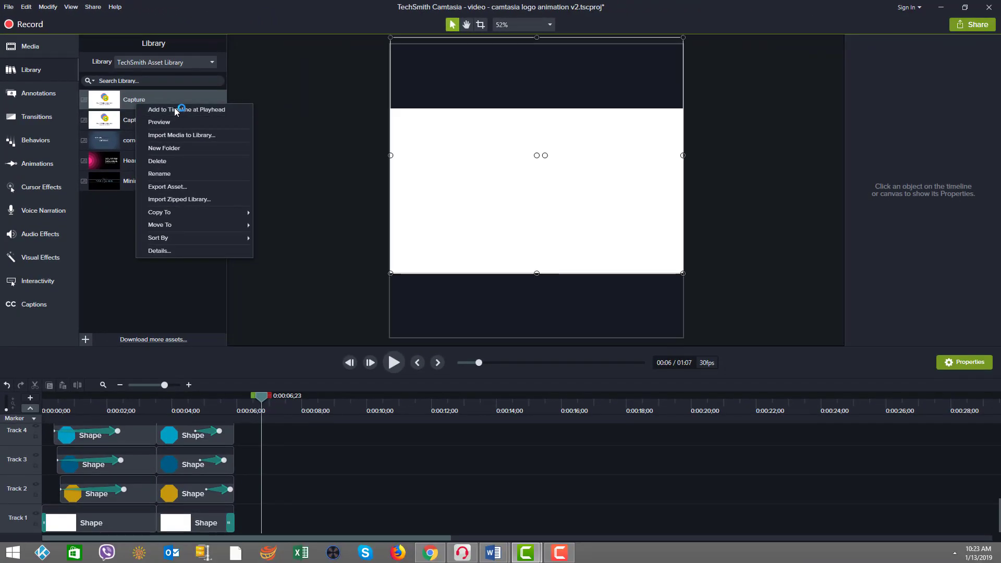
left_click(176, 111)
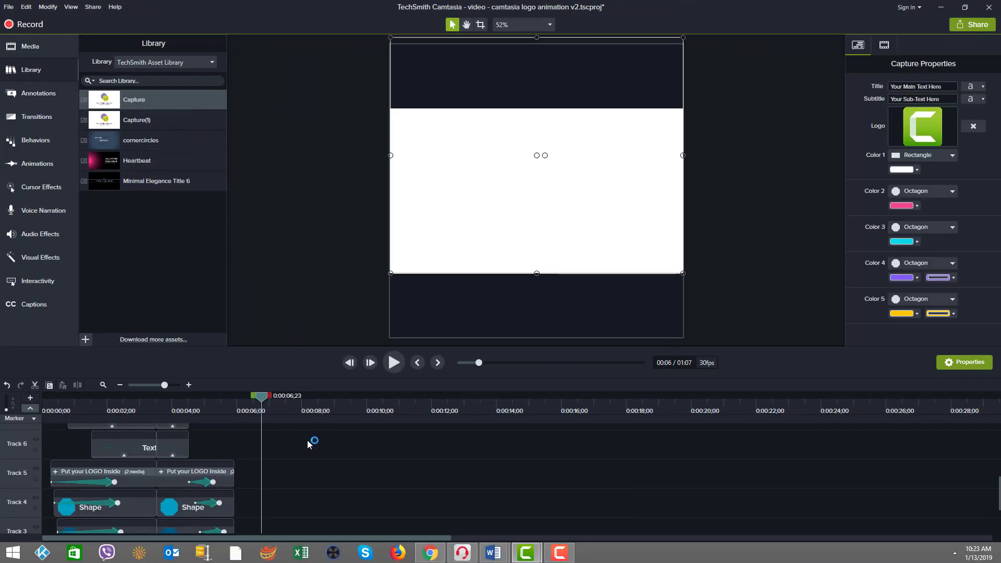
left_click_drag(318, 347, 302, 183)
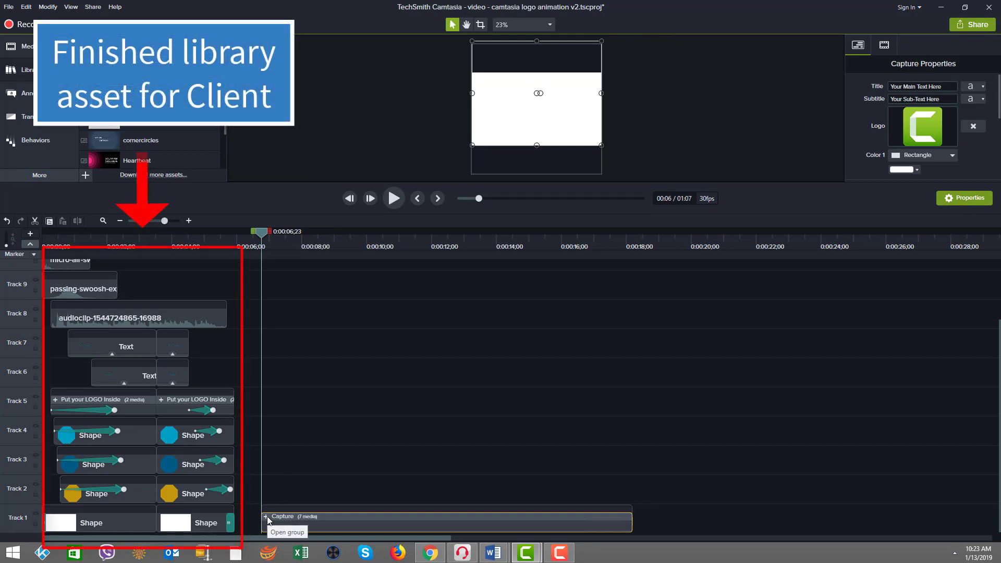
- Expand the Capture group, give the preview more room, and scrub to the assembled logo
left_click(266, 518)
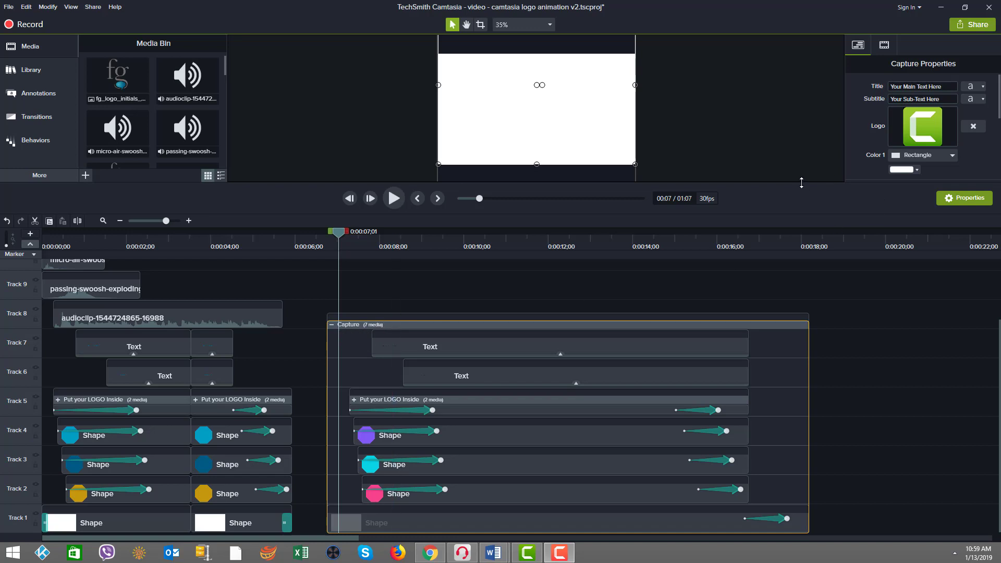
left_click_drag(798, 213, 790, 346)
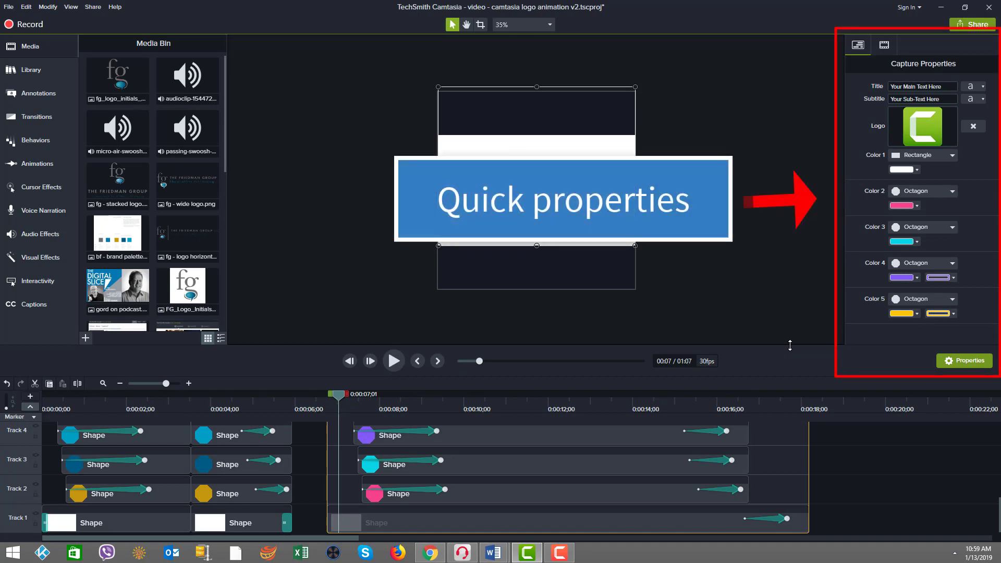
left_click_drag(338, 395, 419, 398)
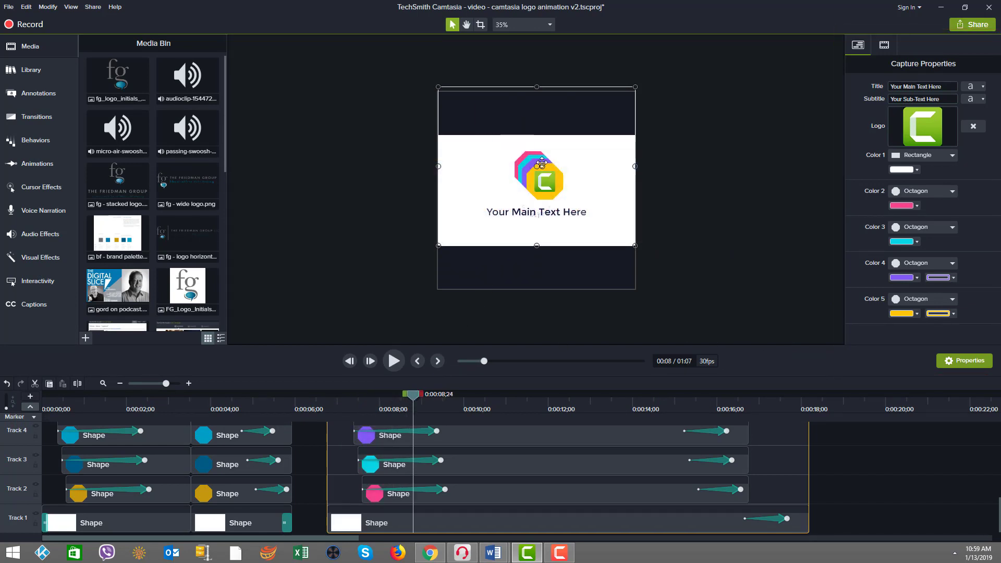
left_click(398, 182)
scroll(398, 182, "up", 3)
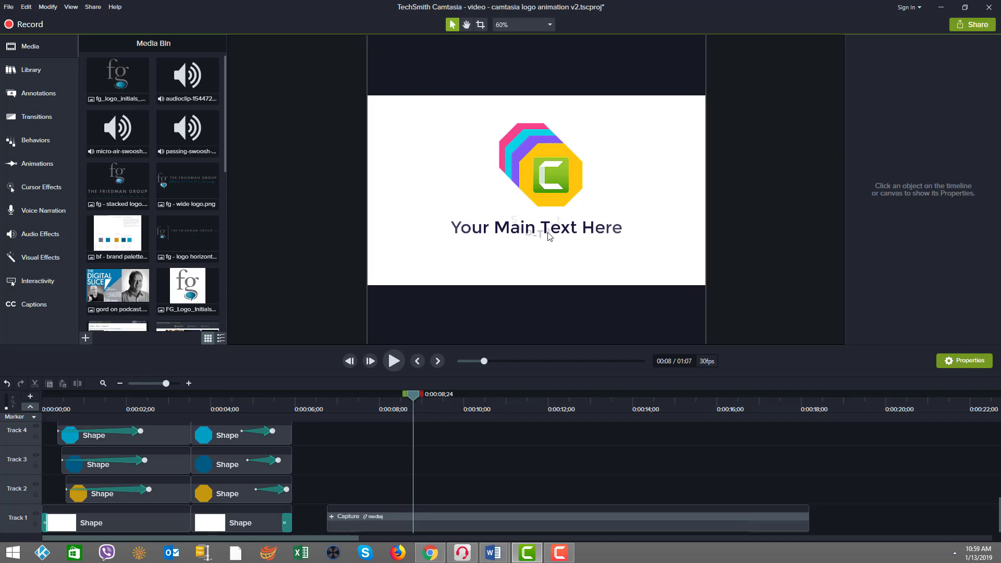
left_click_drag(521, 348, 527, 219)
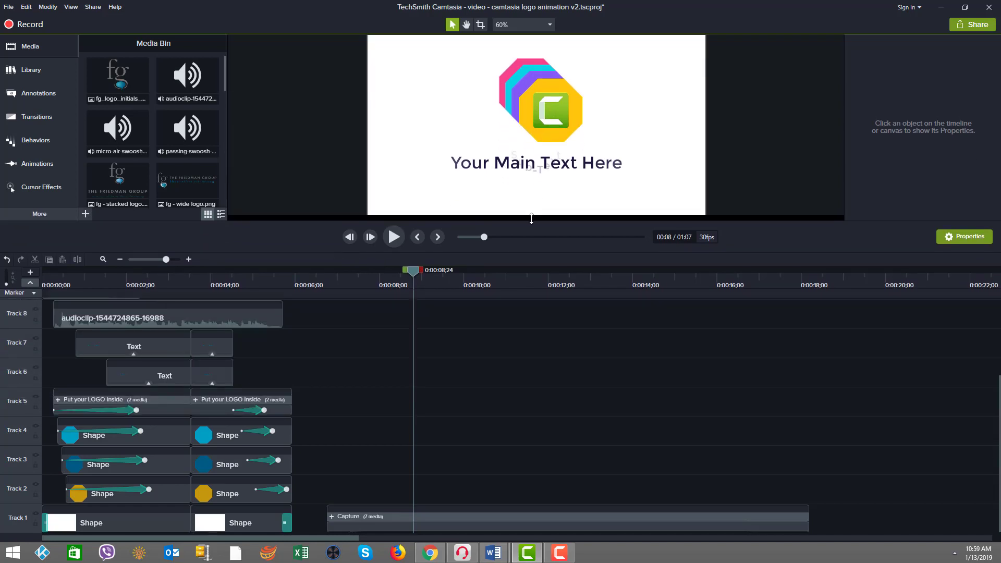
- Reopen the Capture group and preview its frames at 0:00:03;15 and 0:00:07;15
left_click(332, 517)
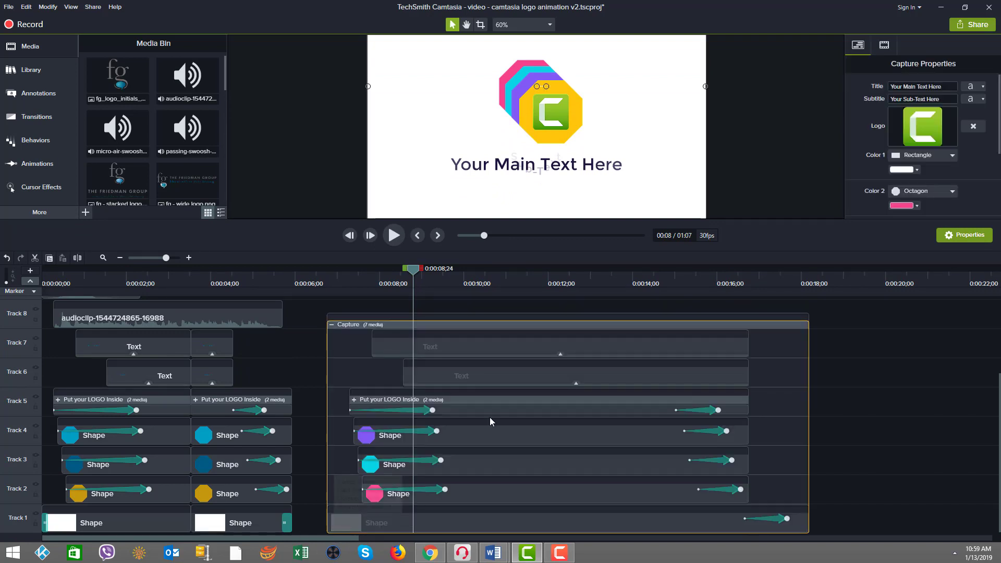
left_click_drag(865, 225, 855, 341)
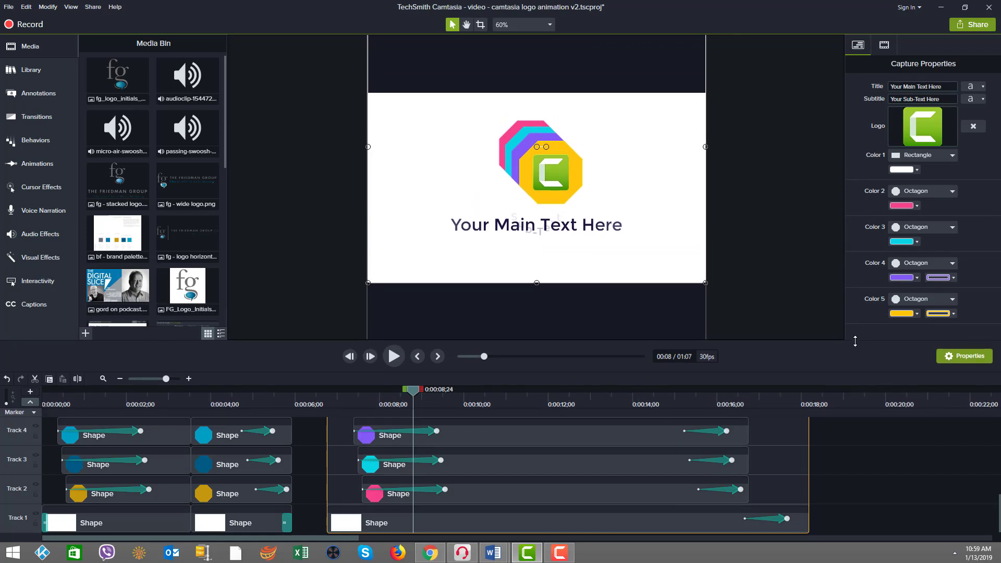
left_click(189, 399)
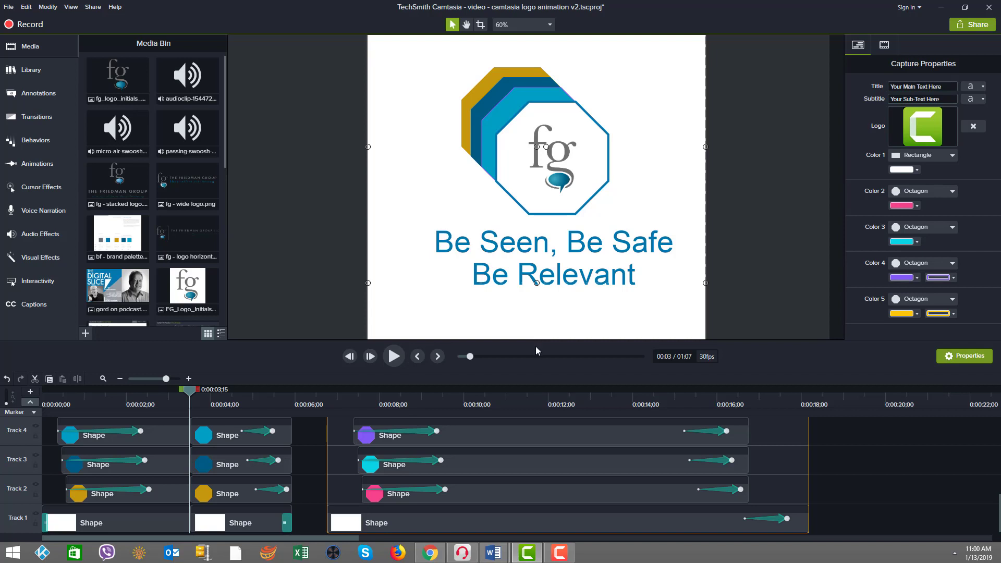
left_click(359, 401)
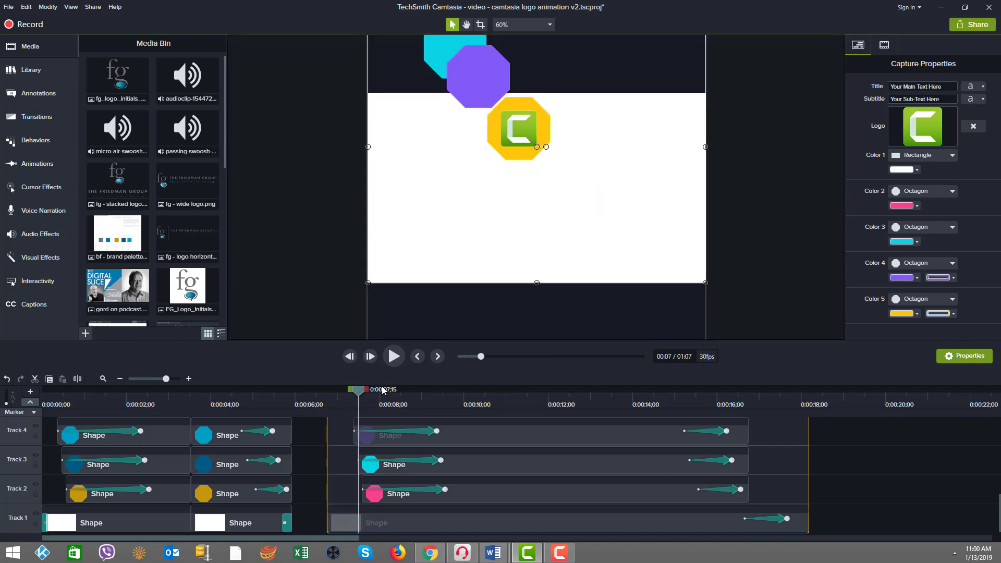
- Set the canvas zoom to Fit and scale the Capture template up to fill the square canvas
left_click_drag(363, 394, 483, 393)
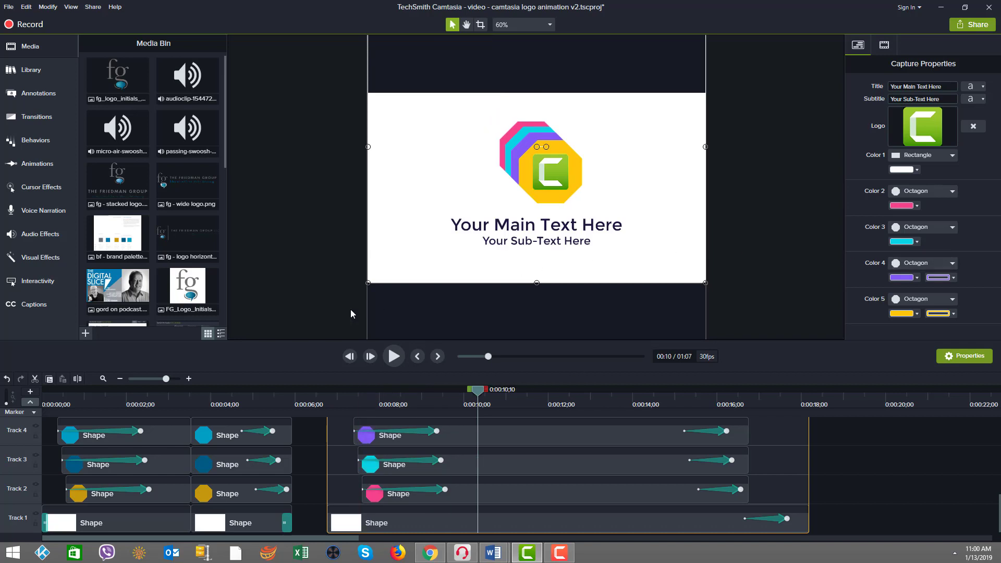
left_click_drag(313, 340, 317, 375)
left_click(316, 270)
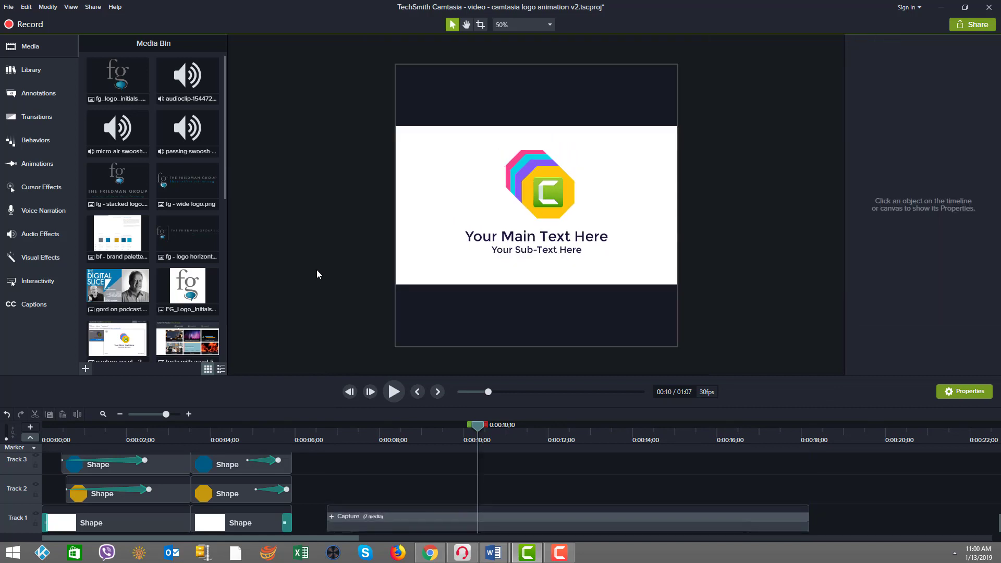
left_click(524, 22)
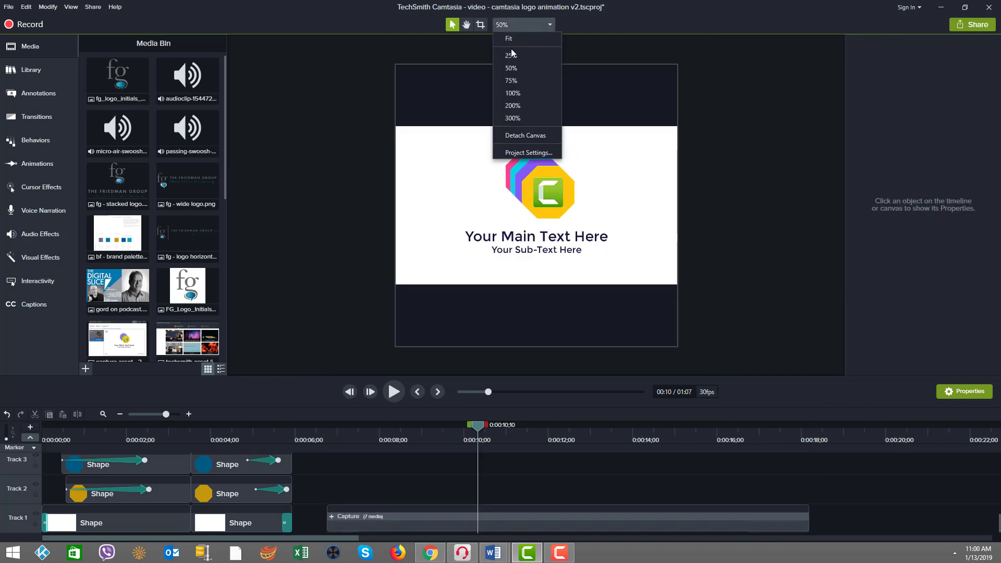
left_click(513, 43)
left_click(432, 285)
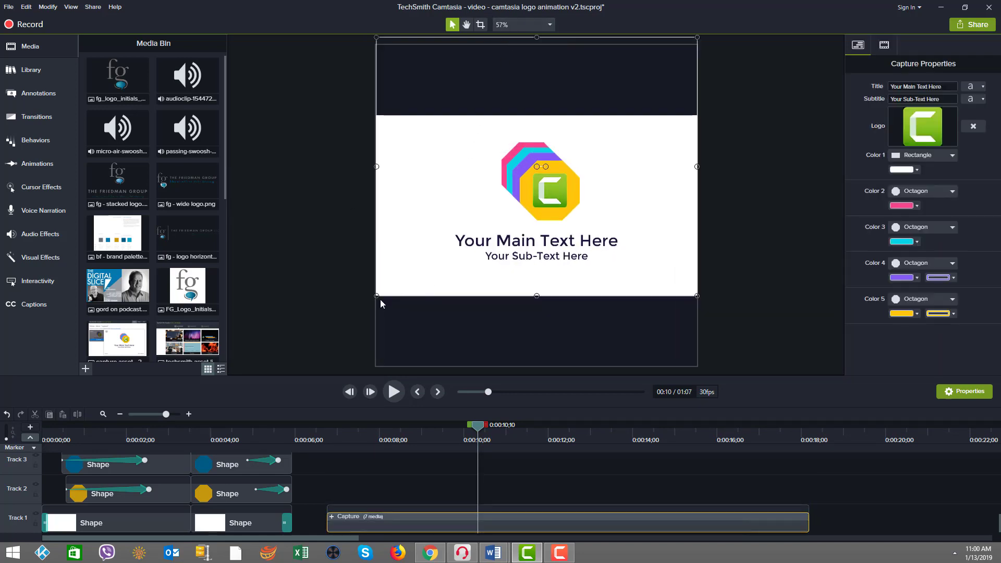
left_click_drag(379, 294, 287, 364)
scroll(678, 114, "up", 2)
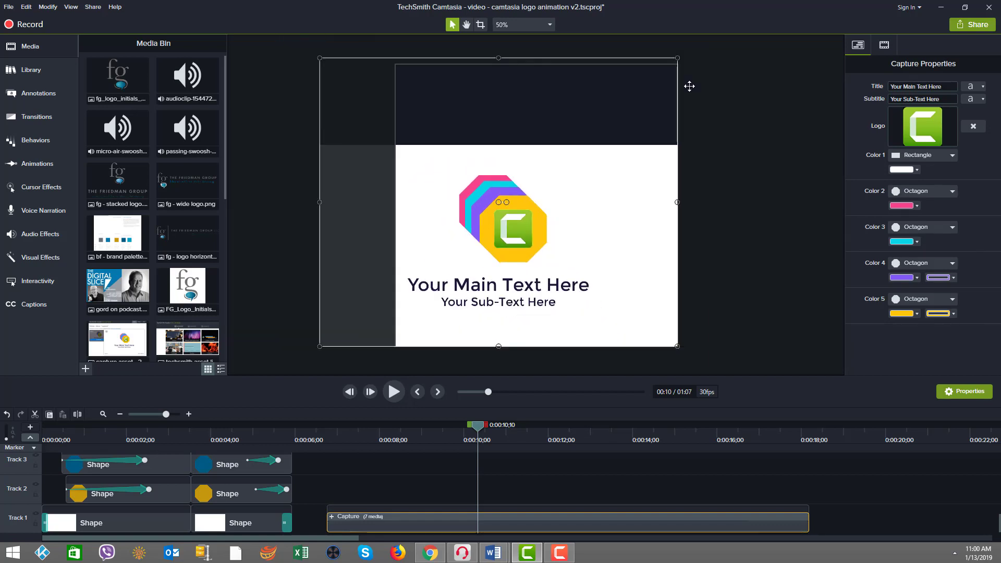
scroll(688, 85, "down", 2)
left_click_drag(679, 57, 819, 1)
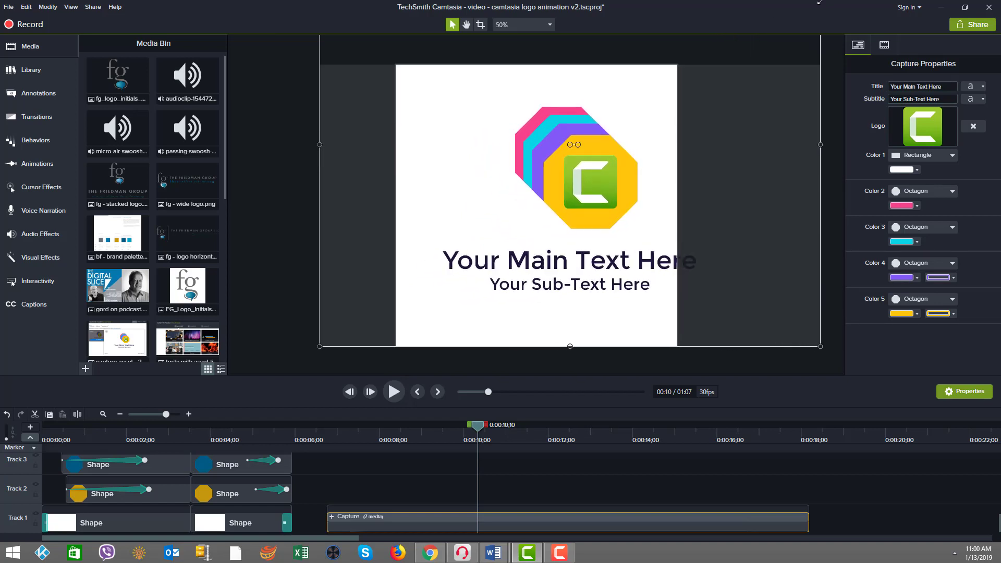
- Check the 1080×1080 size in Project Settings without changes, then centre the template horizontally
left_click(524, 25)
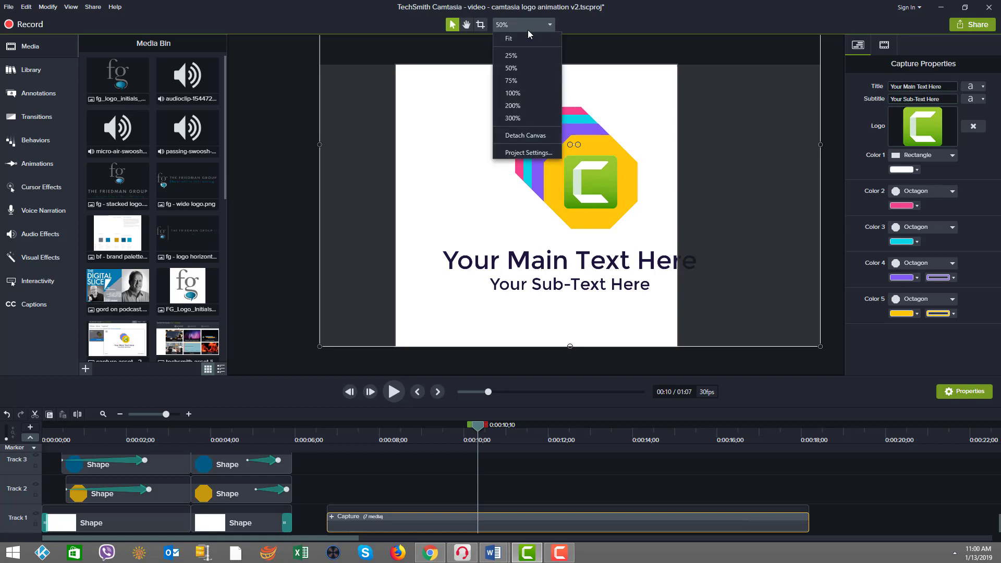
left_click(534, 153)
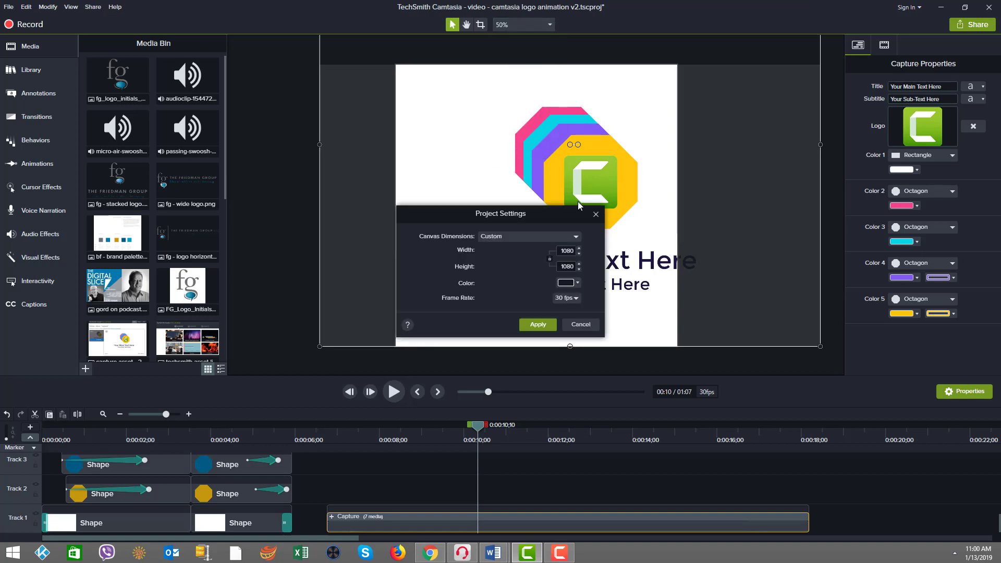
left_click(580, 324)
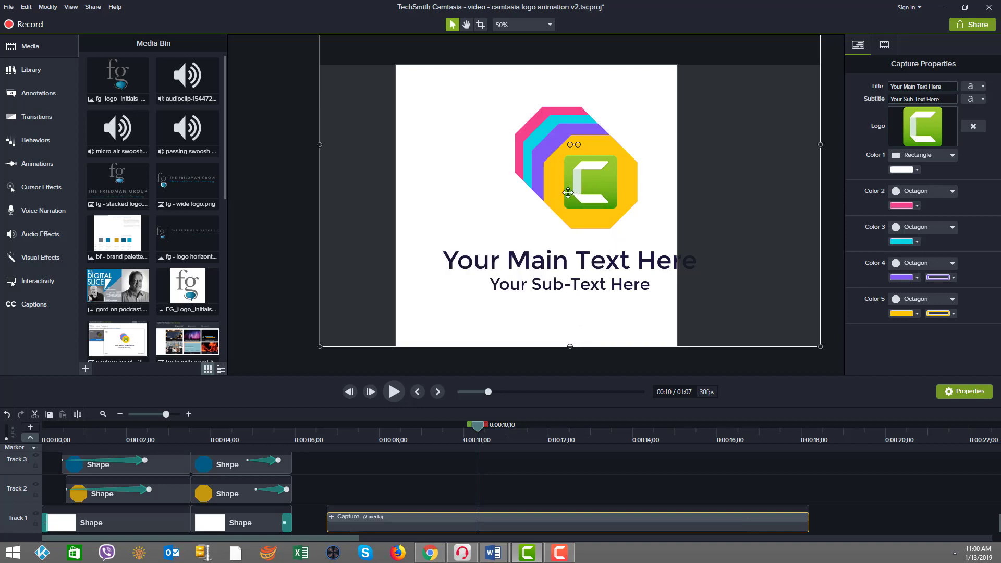
left_click_drag(570, 193, 542, 193)
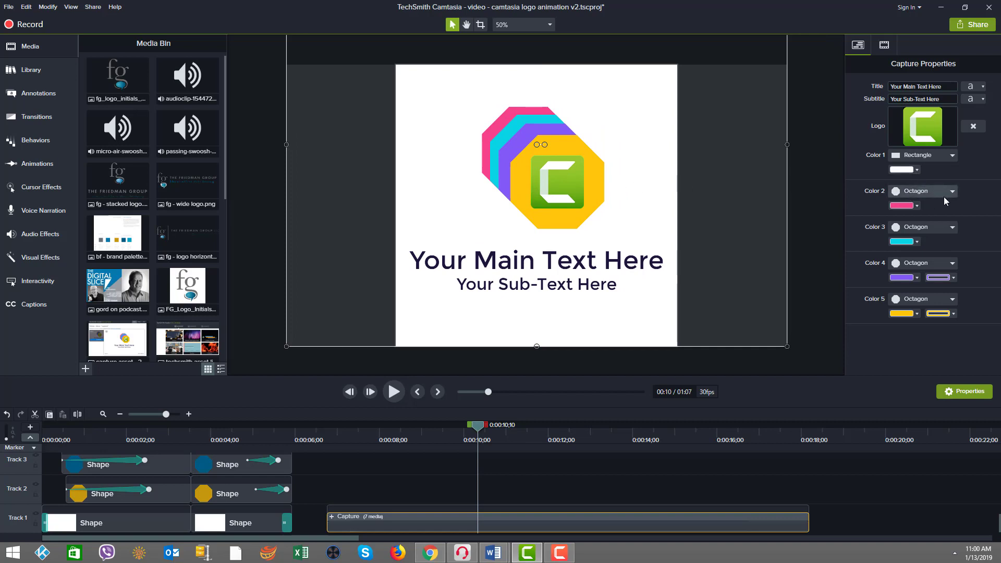
- Recolour the octagons from the client palette: gold for Color 2, cyan for Color 4, plus the front outline
left_click(918, 206)
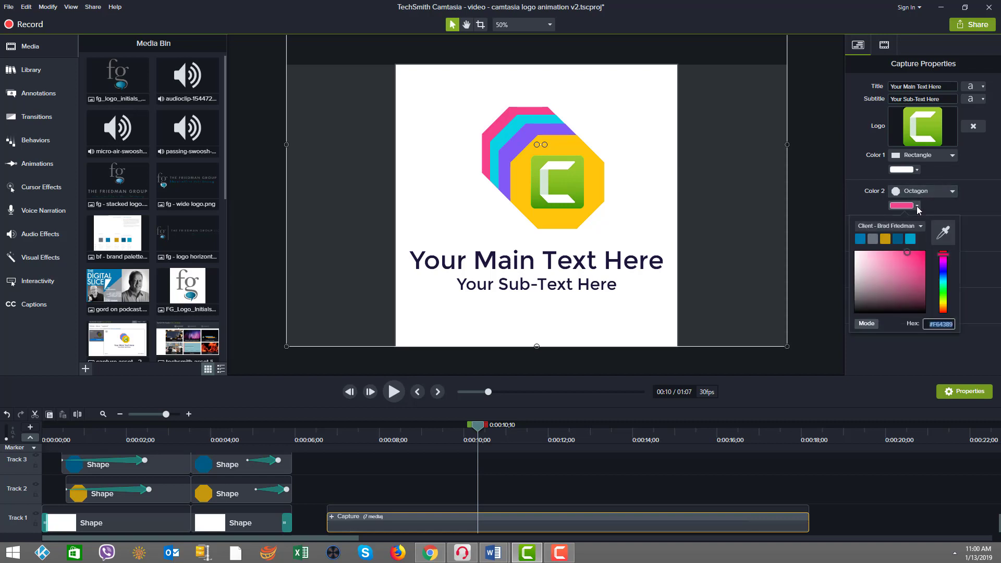
left_click(886, 240)
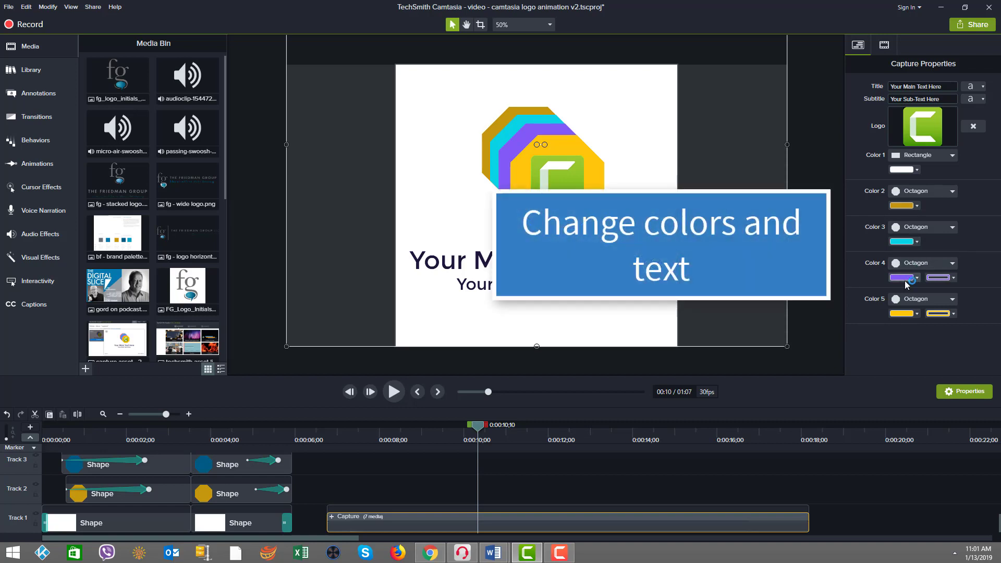
left_click(917, 278)
left_click(912, 311)
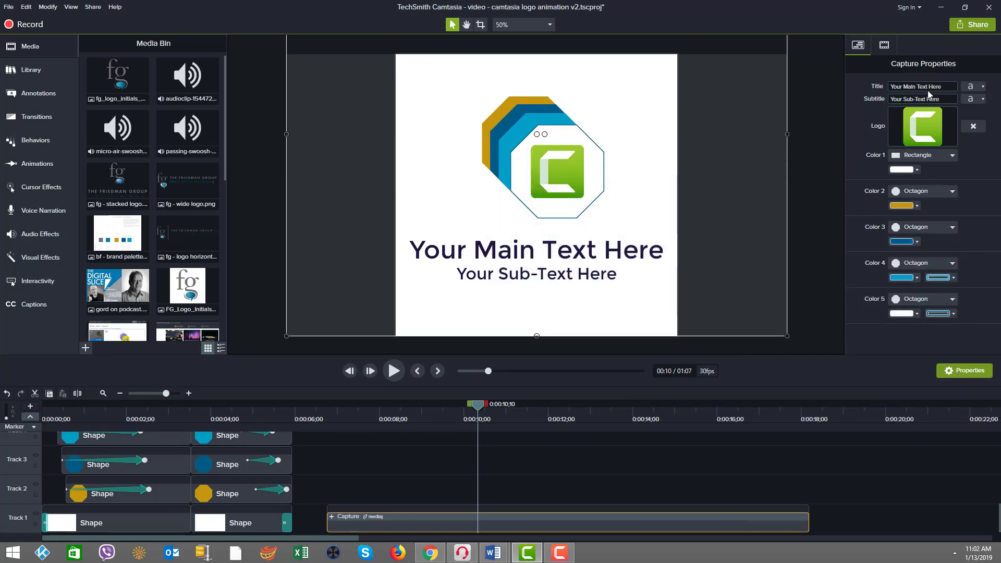
left_click(922, 87)
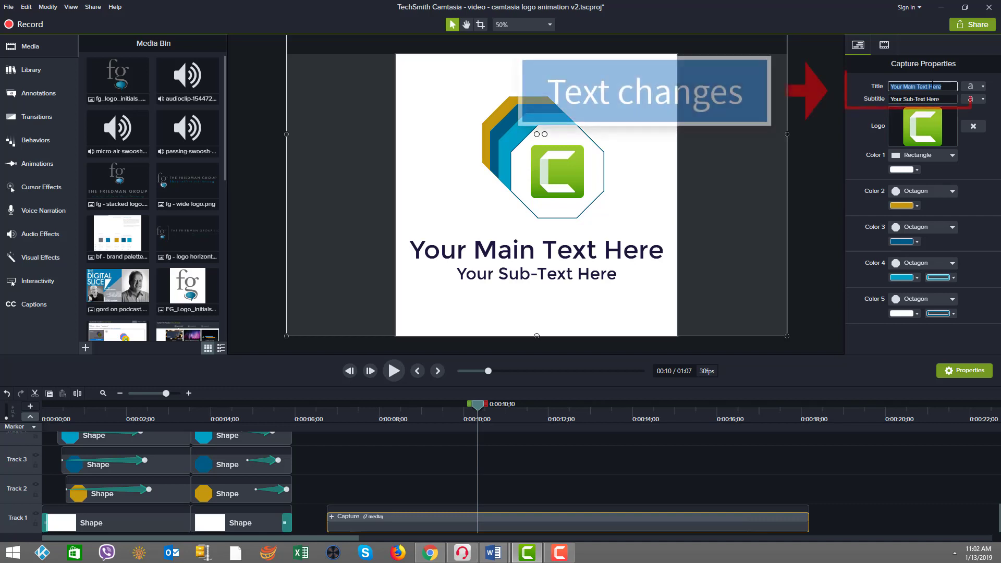
- Type 'Be Safe,' into the title and make the title text blue Arial
type("Be Safe,")
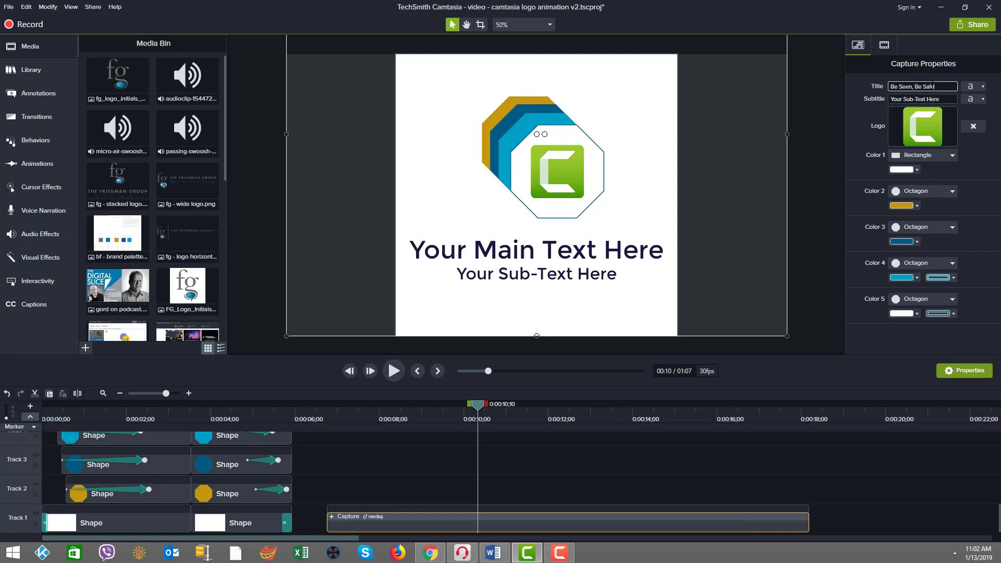
left_click(941, 99)
type("Be Relevant")
left_click(983, 86)
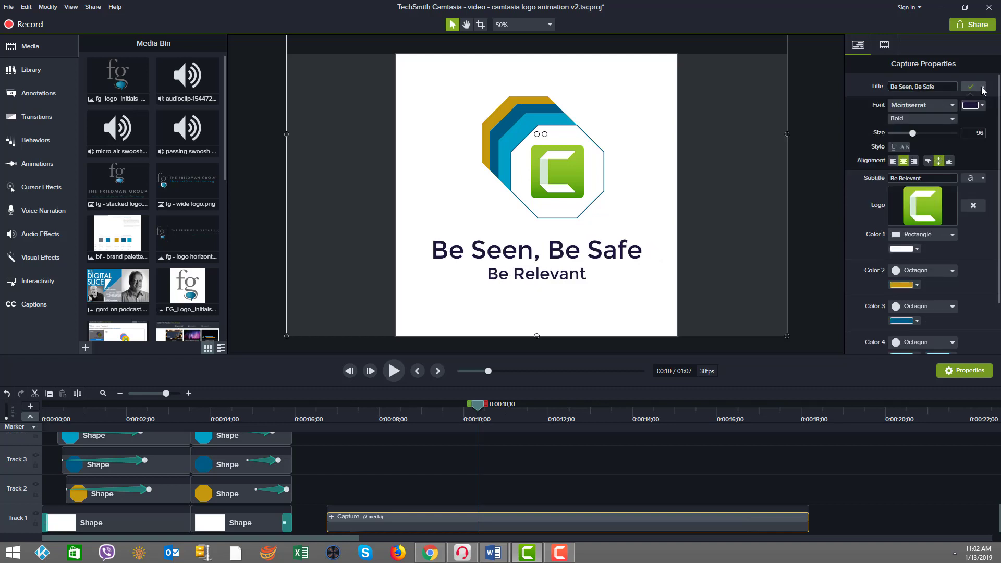
left_click(930, 107)
left_click(913, 135)
left_click(972, 105)
left_click(899, 141)
- Set the 'Be Relevant' subtitle to Arial, size 96, in blue
double_click(574, 270)
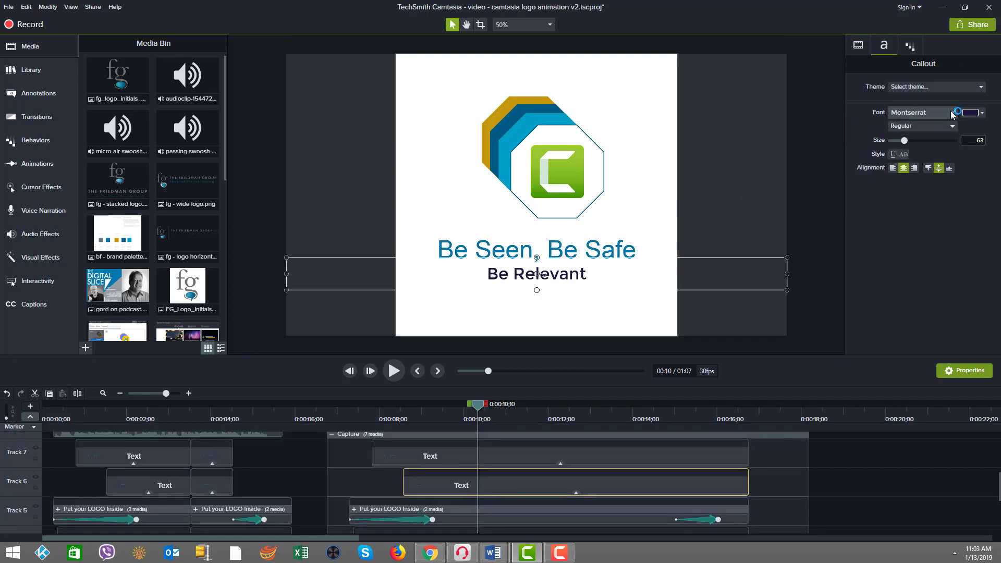
left_click(953, 112)
scroll(912, 250, "down", 5)
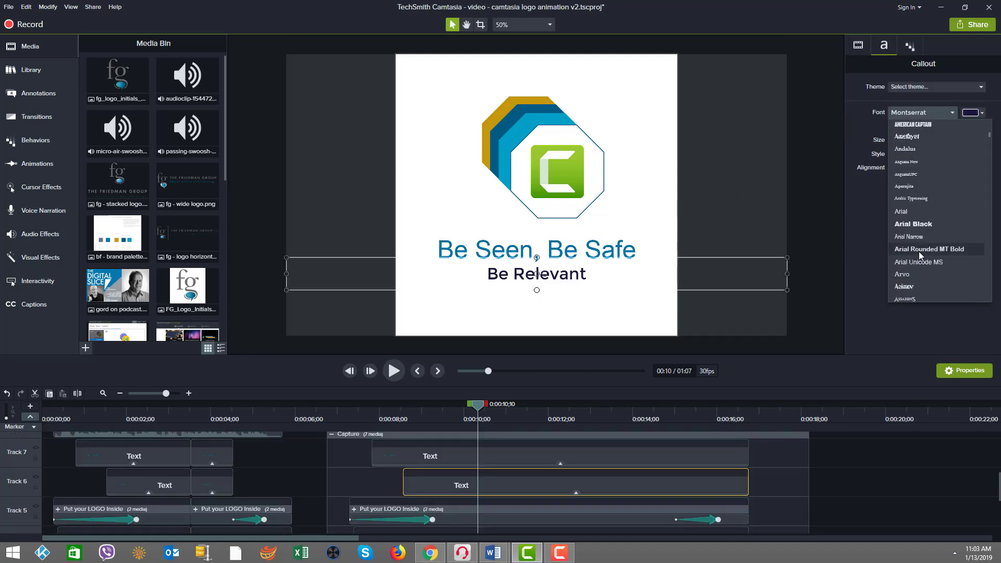
left_click(913, 251)
double_click(973, 140)
type("96")
key("Return")
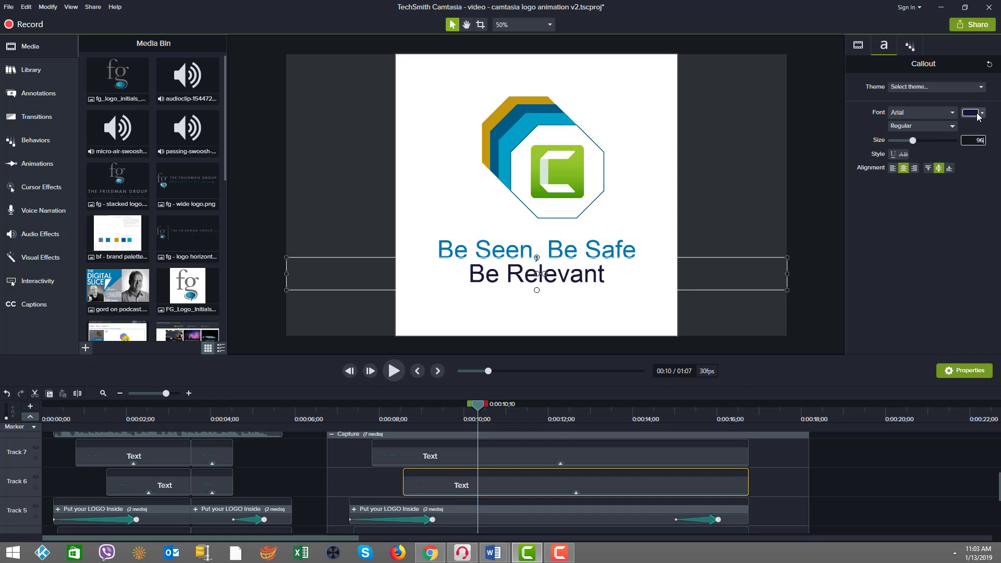
left_click(971, 112)
left_click(899, 149)
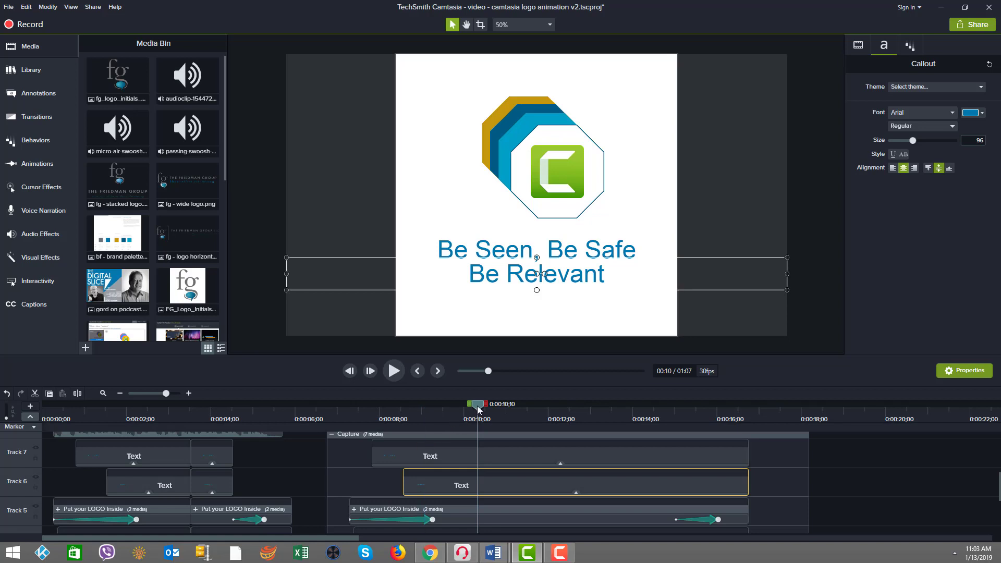
- Open the Capture group on Track 1 and move to 0:00:08;28, where the logo shows
left_click(405, 412)
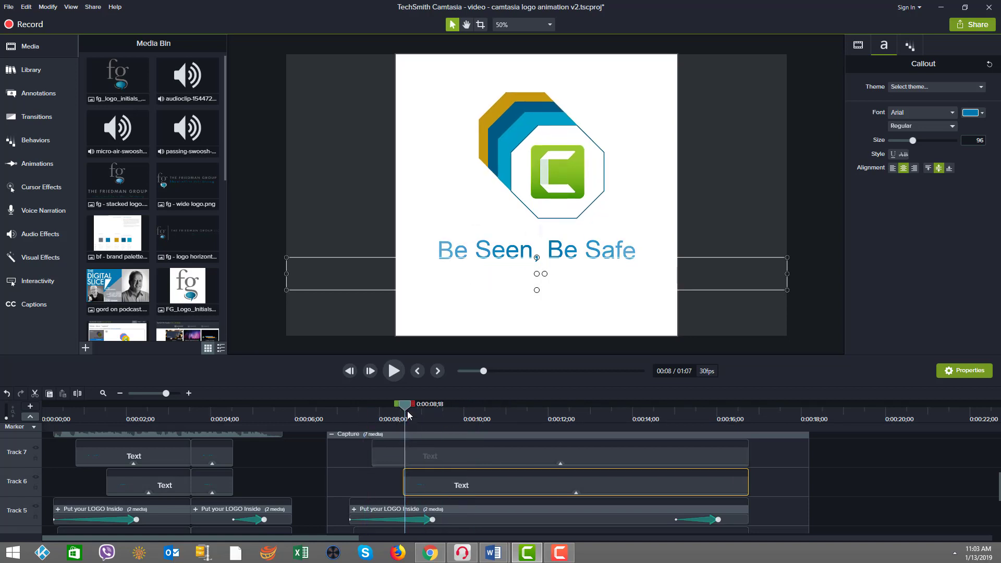
left_click(359, 413)
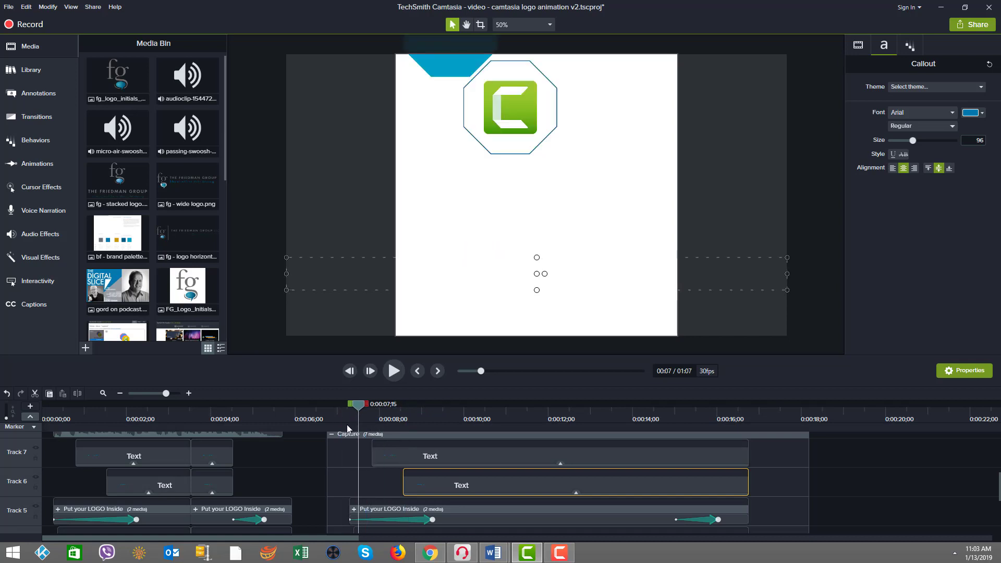
left_click(309, 454)
key("Delete")
scroll(358, 472, "down", 4)
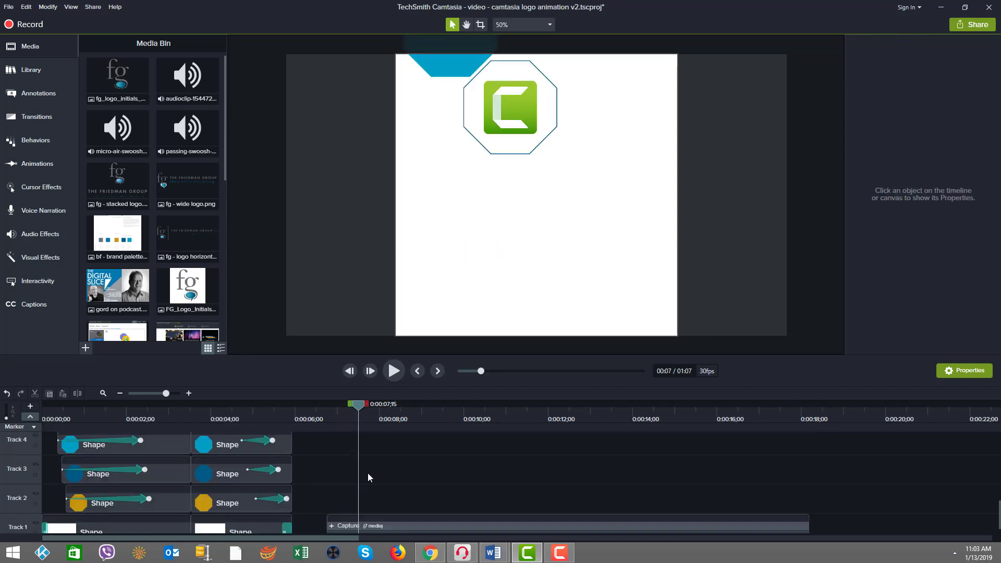
left_click(333, 515)
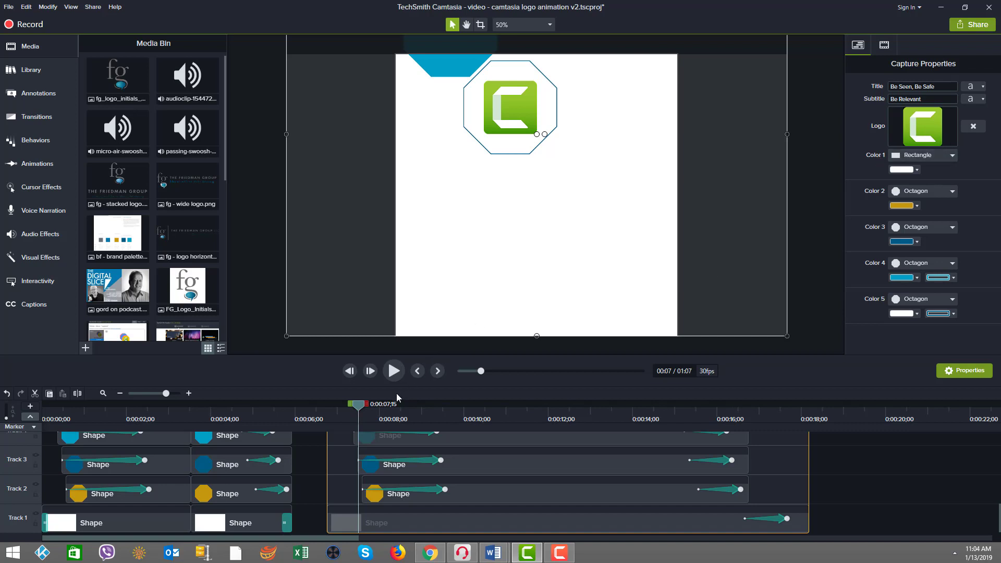
left_click_drag(360, 406, 419, 410)
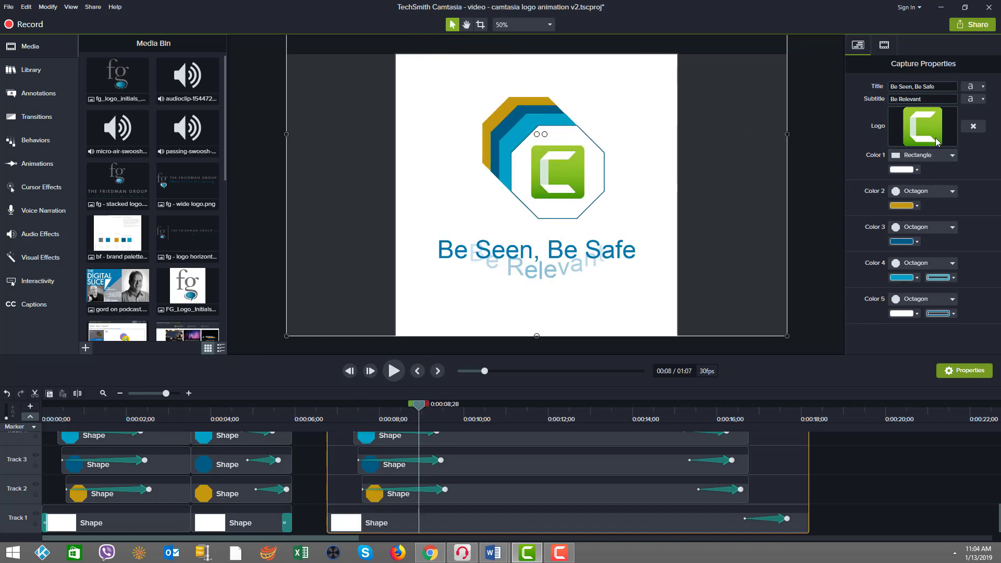
- Replace the Camtasia placeholder logo with the fg square logo from the MASTER PROJECT Graphics folder
left_click(973, 127)
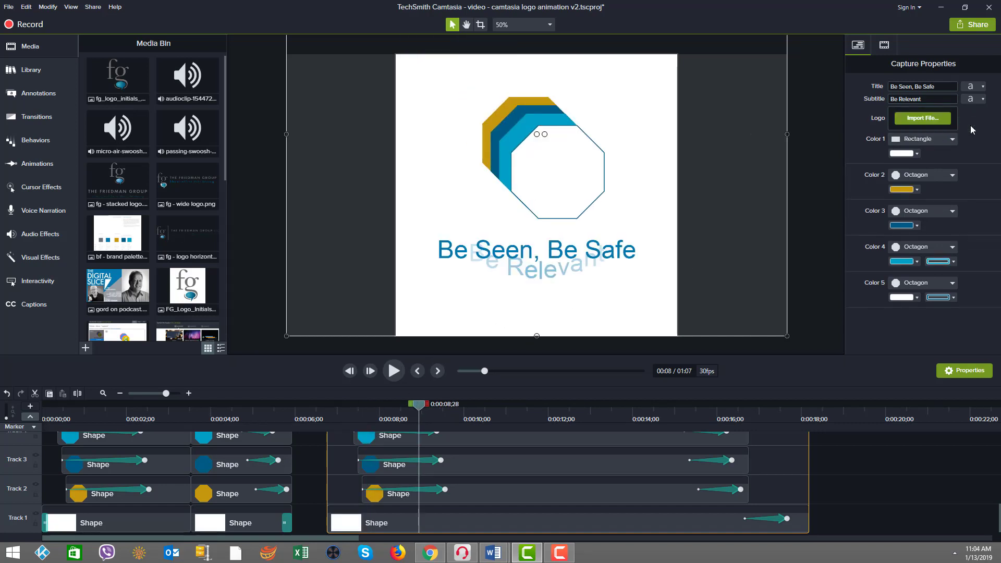
left_click(924, 119)
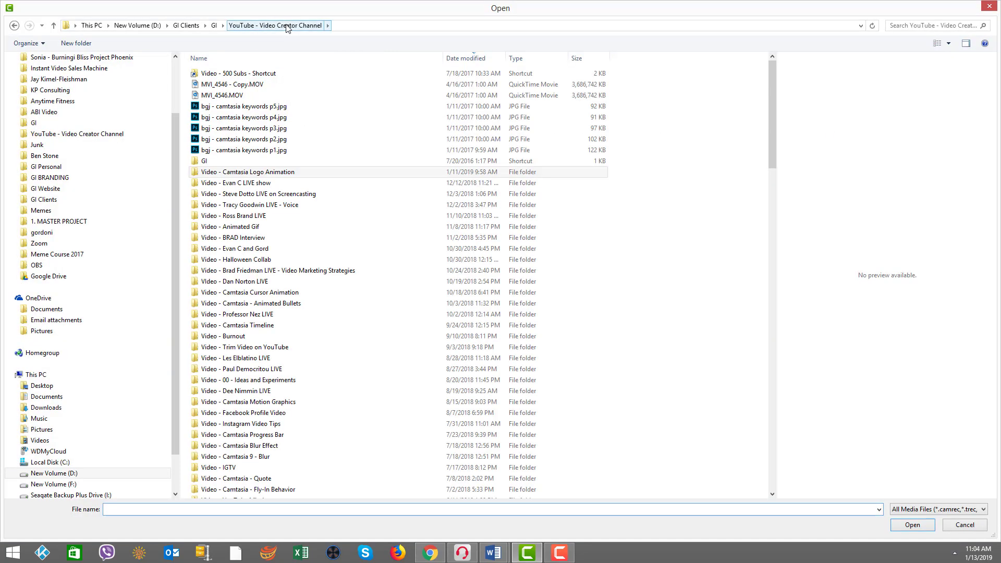
double_click(247, 171)
double_click(224, 73)
double_click(235, 96)
double_click(565, 92)
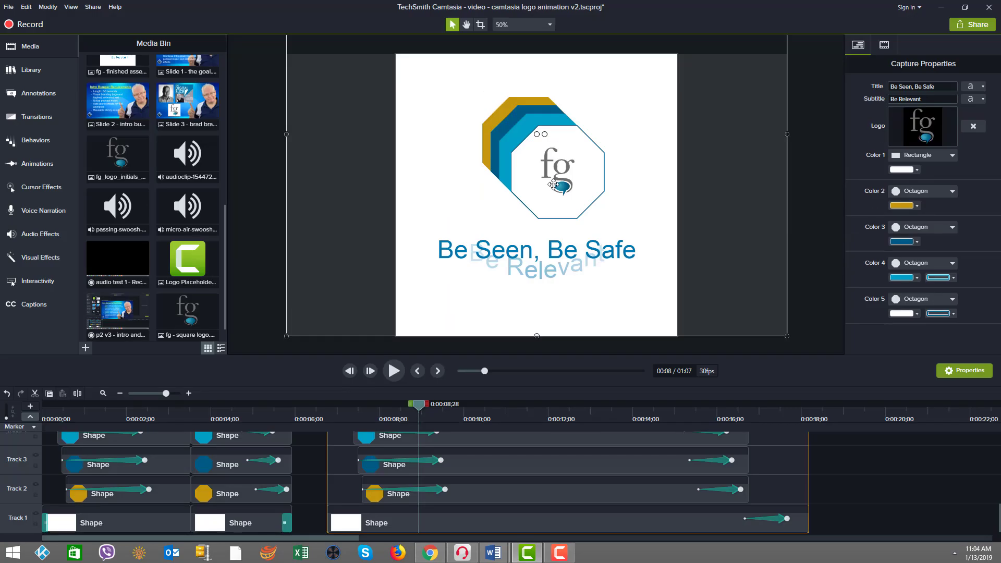
- Enlarge the fg logo inside the white octagon to about 44.1% scale
double_click(553, 185)
left_click_drag(510, 220, 503, 226)
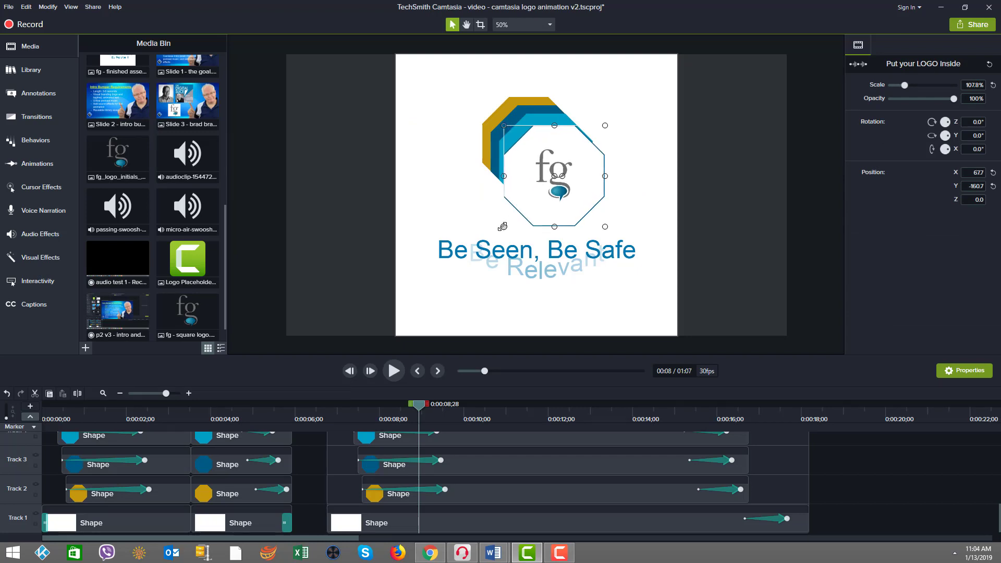
key("ctrl+z")
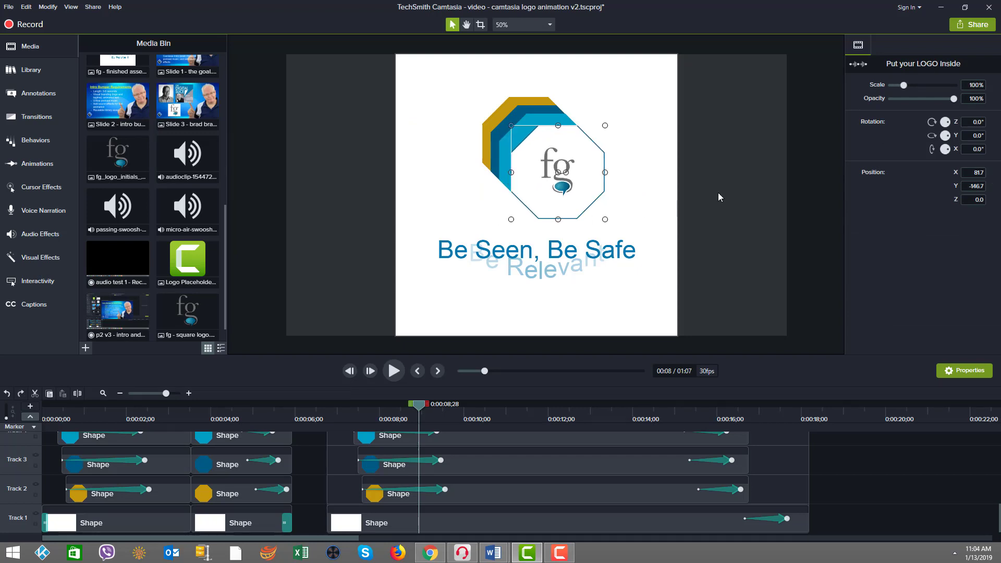
left_click(554, 174)
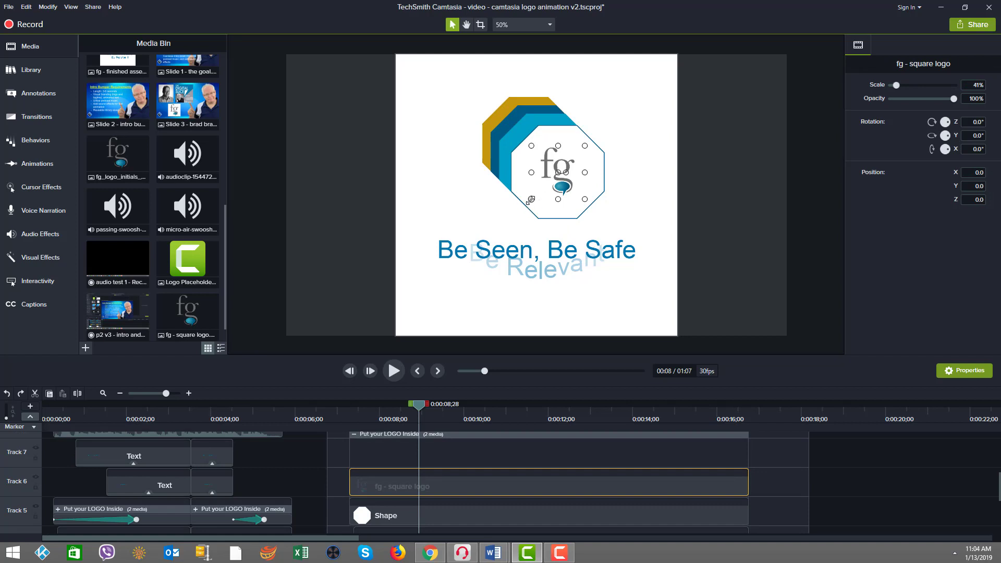
left_click_drag(531, 200, 528, 203)
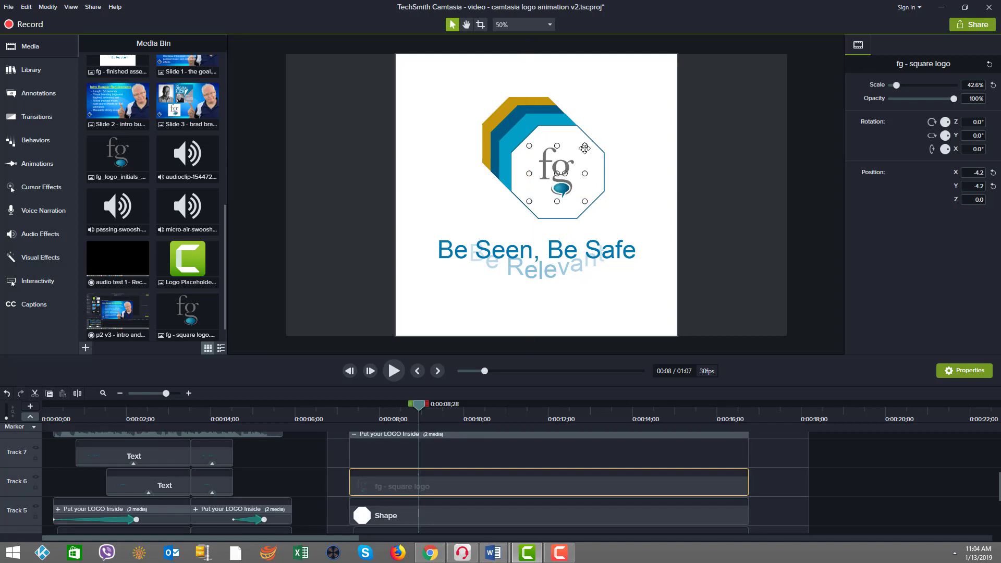
left_click_drag(584, 146, 587, 142)
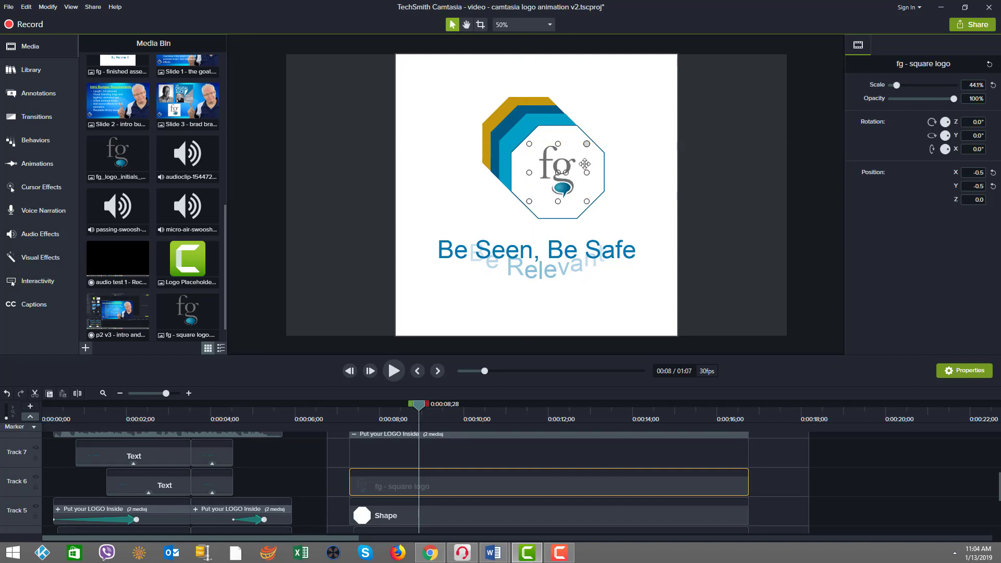
left_click_drag(417, 420, 440, 410)
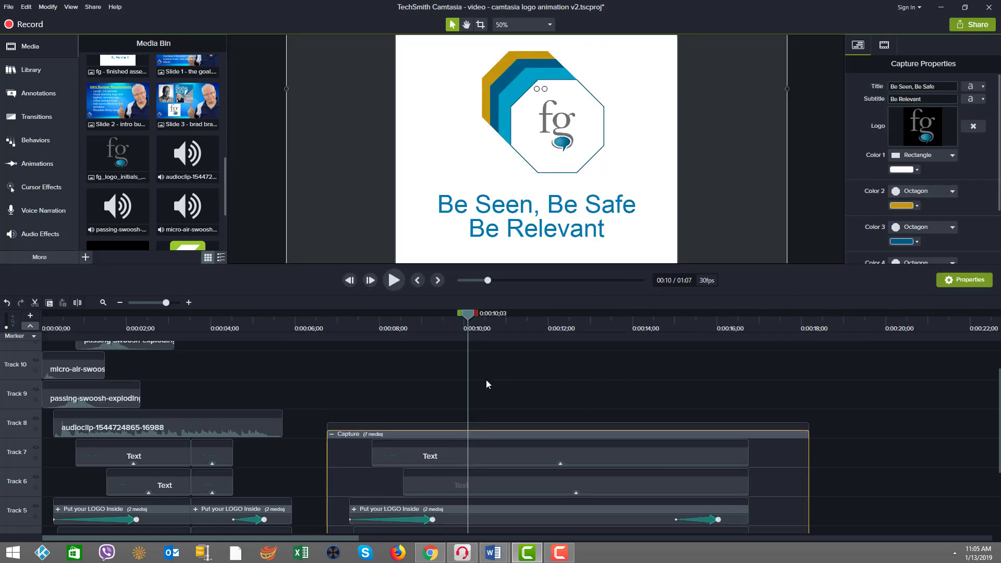
- Ungroup the Capture group on the timeline, then select the logo group in the preview
right_click(332, 435)
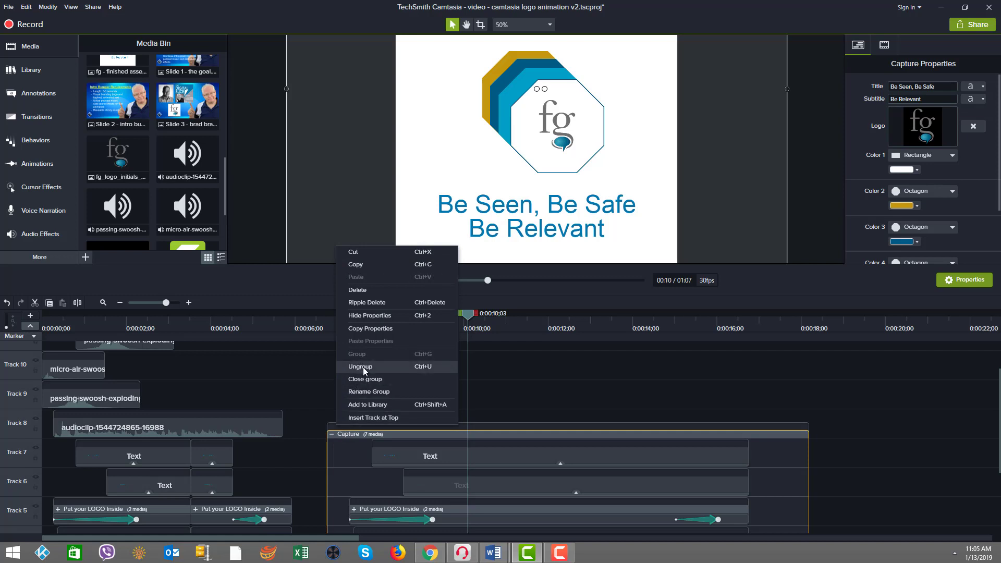
left_click(363, 367)
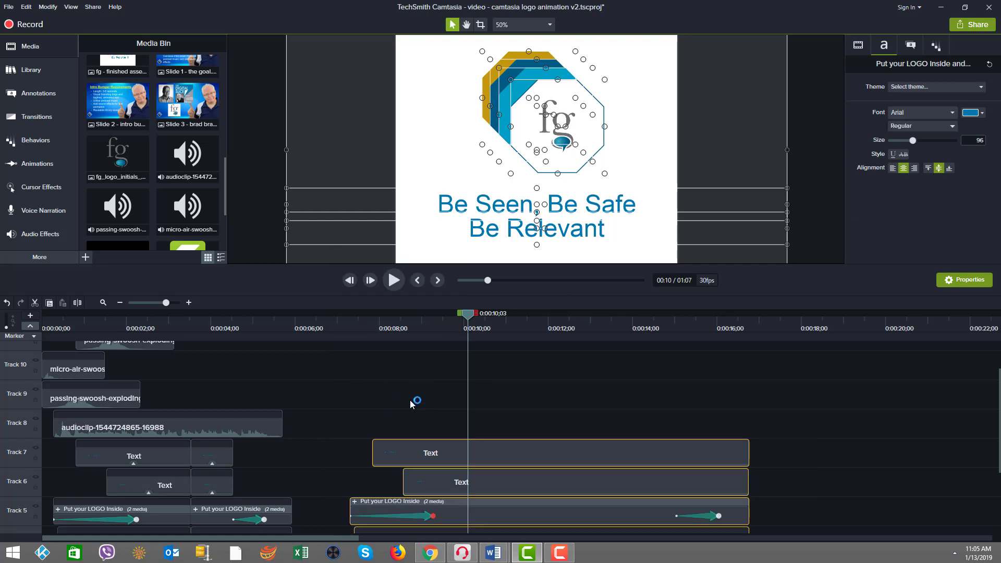
left_click(412, 404)
scroll(432, 418, "down", 3)
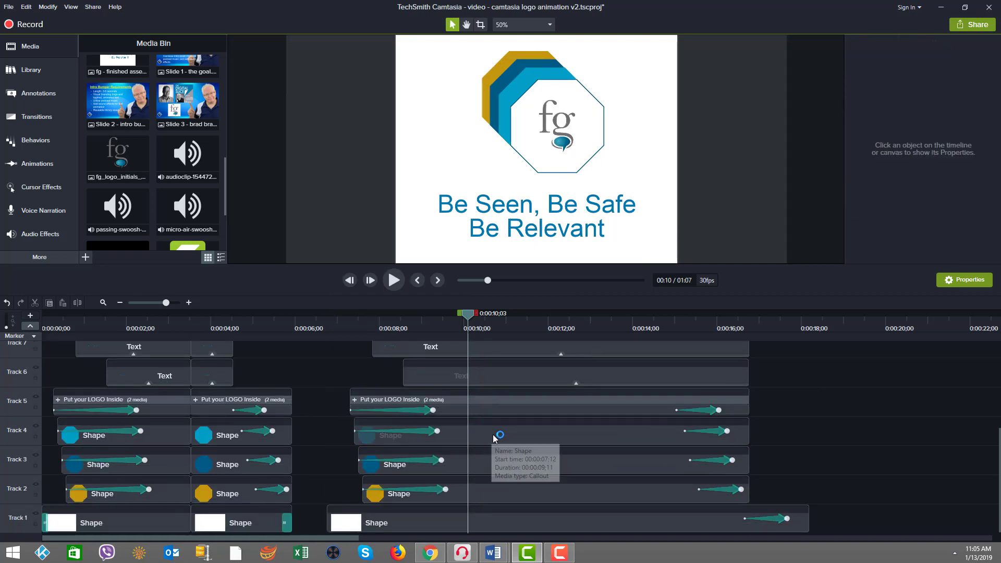
scroll(496, 438, "up", 4)
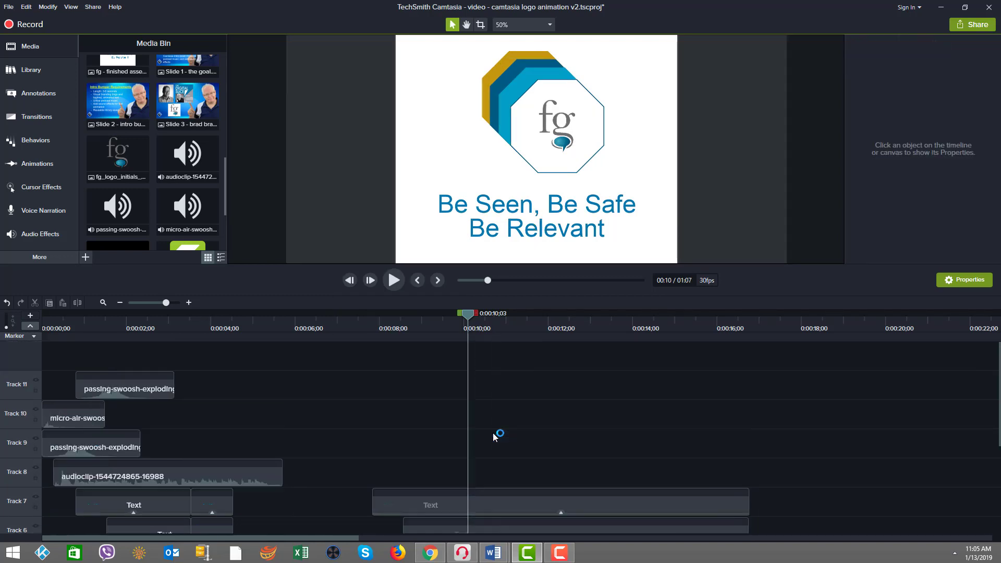
scroll(495, 437, "down", 4)
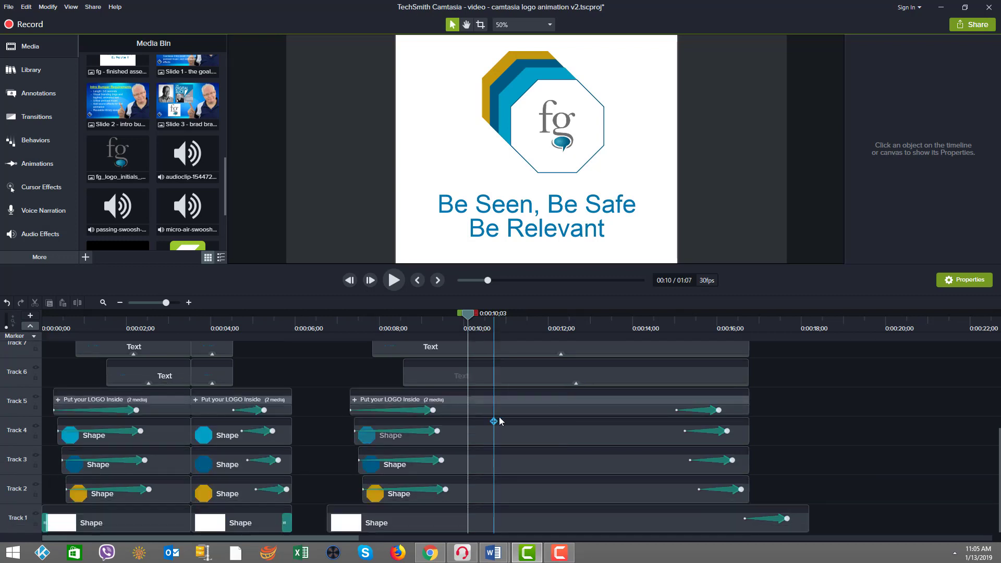
left_click(568, 174)
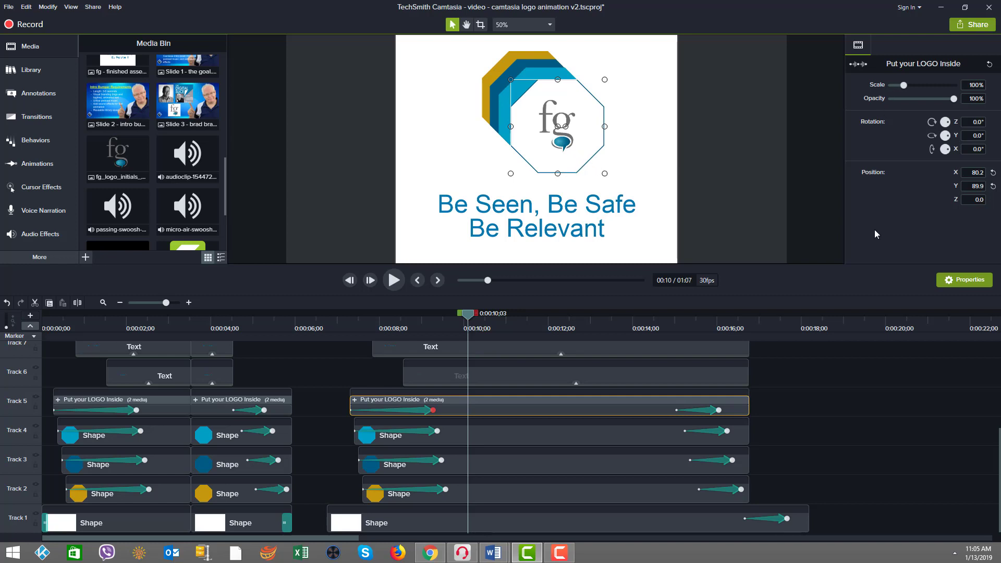
- Set the logo octagon's Outline Thickness to 7
left_click(355, 399)
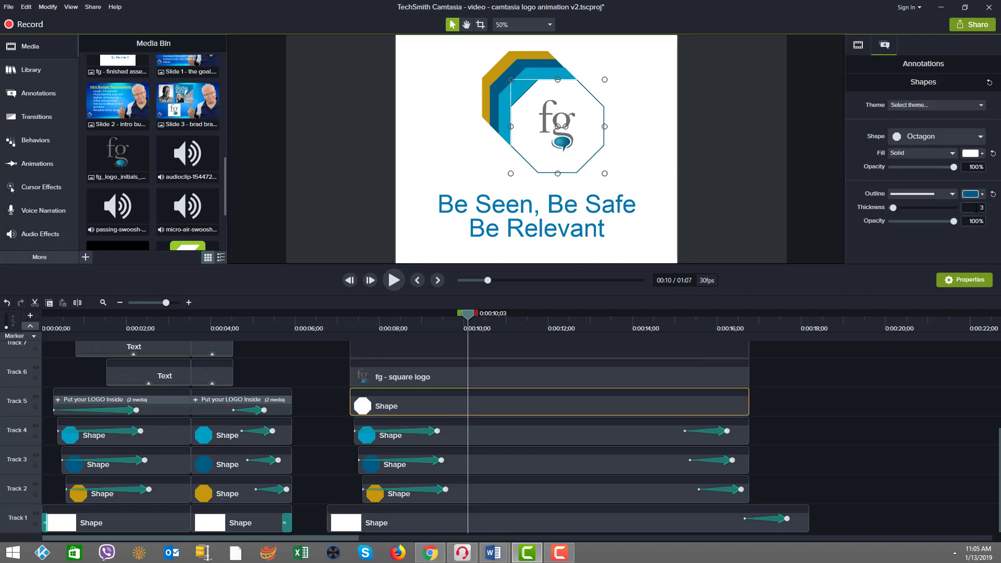
type("7")
left_click(433, 165)
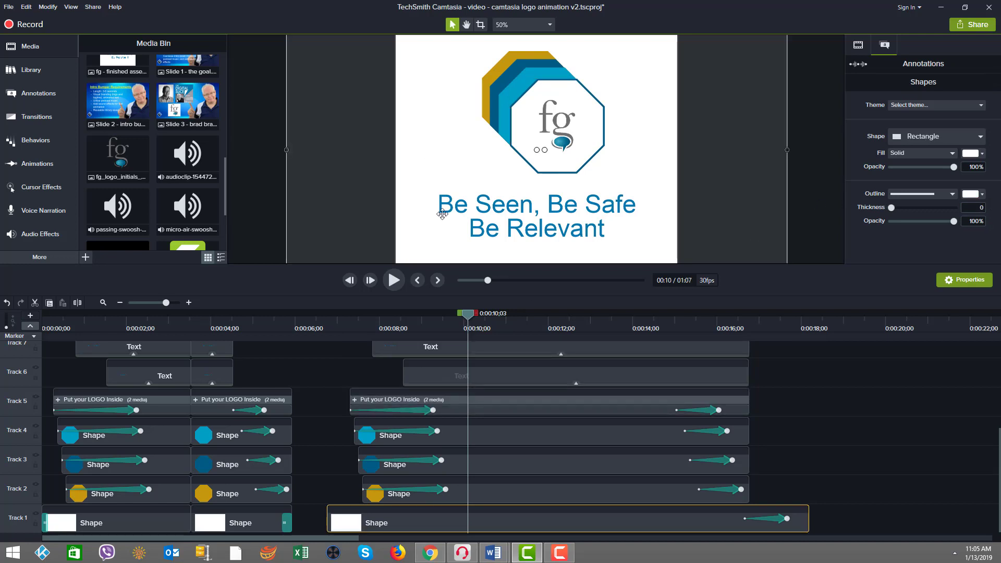
- Review the animation and nudge both tagline callouts slightly to the right
mouse_move(468, 313)
left_mouse_down()
mouse_move(157, 316)
mouse_move(453, 316)
left_mouse_up()
left_click_drag(505, 333, 246, 318)
left_click_drag(147, 320, 459, 334)
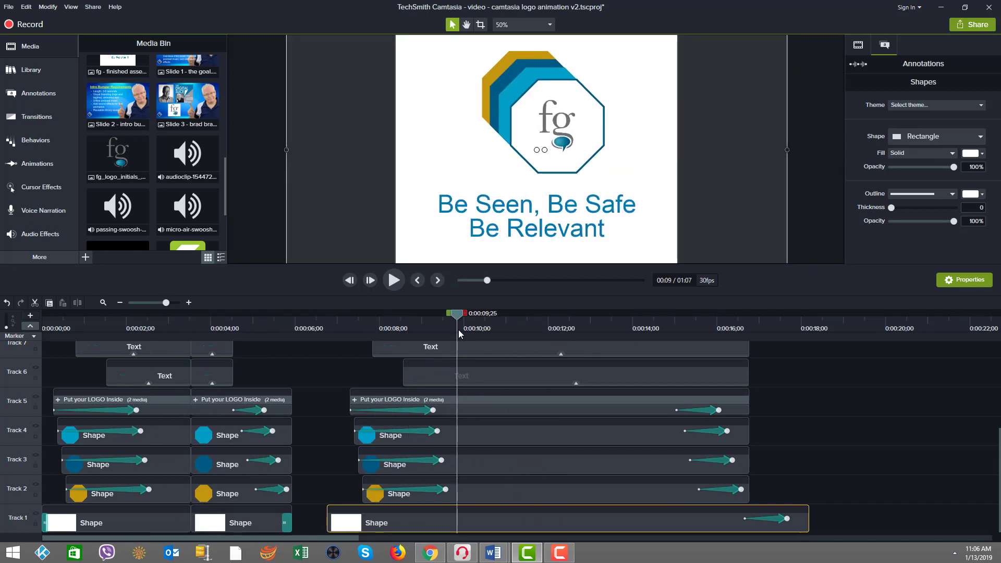
left_click(506, 216)
left_click_drag(506, 216, 510, 230)
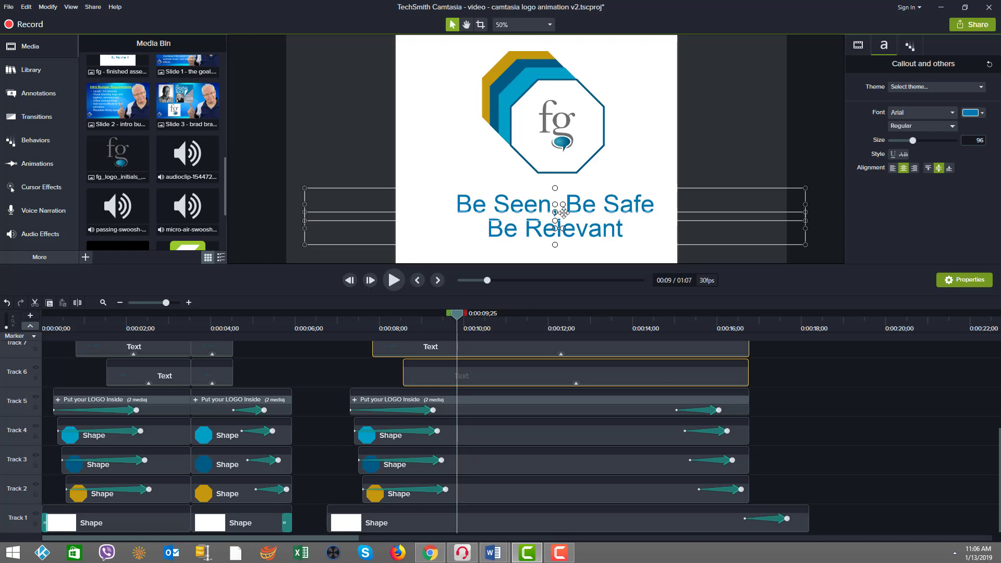
left_click_drag(454, 330, 329, 331)
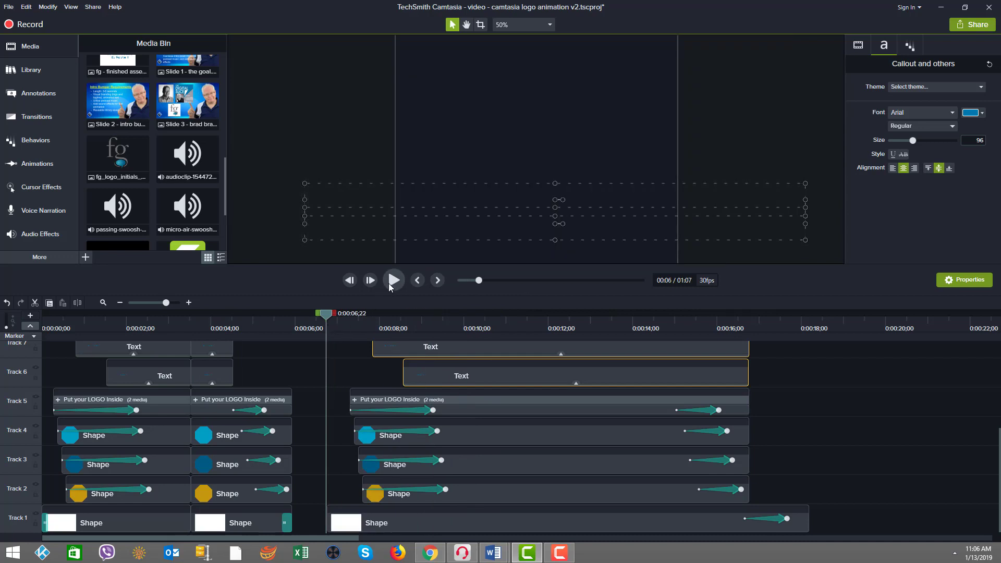
left_click(394, 281)
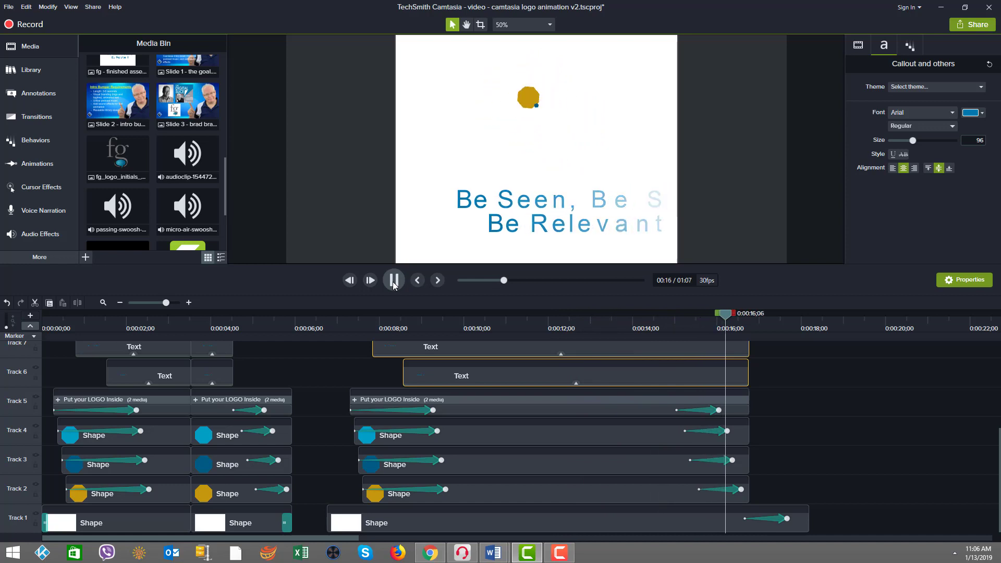
left_click(394, 280)
left_click_drag(238, 328, 159, 324)
left_click(397, 281)
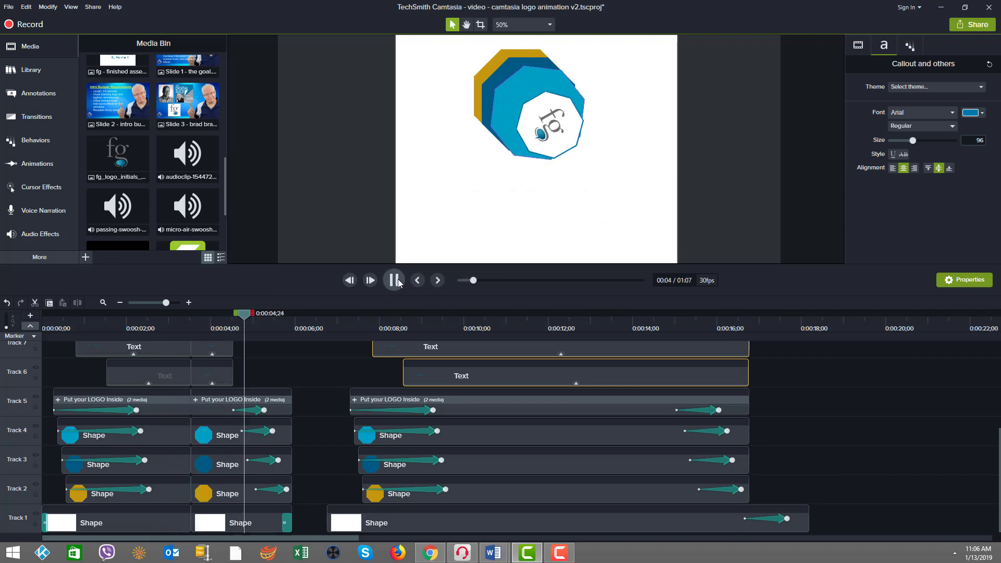
left_click(395, 281)
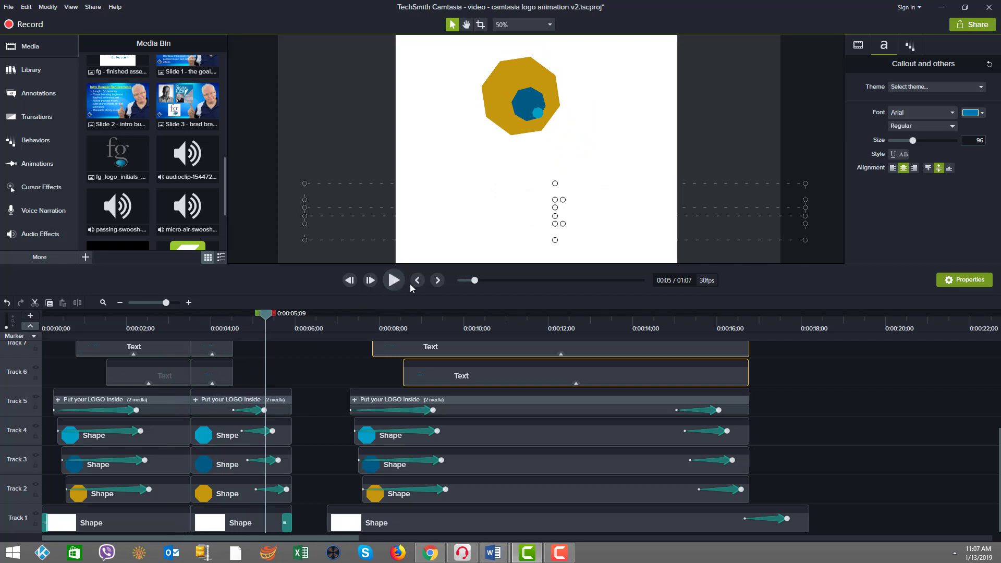
- Resize the canvas and timeline panes, then scrub to 0:00:10;10, where the full tagline appears
left_click_drag(425, 264, 423, 189)
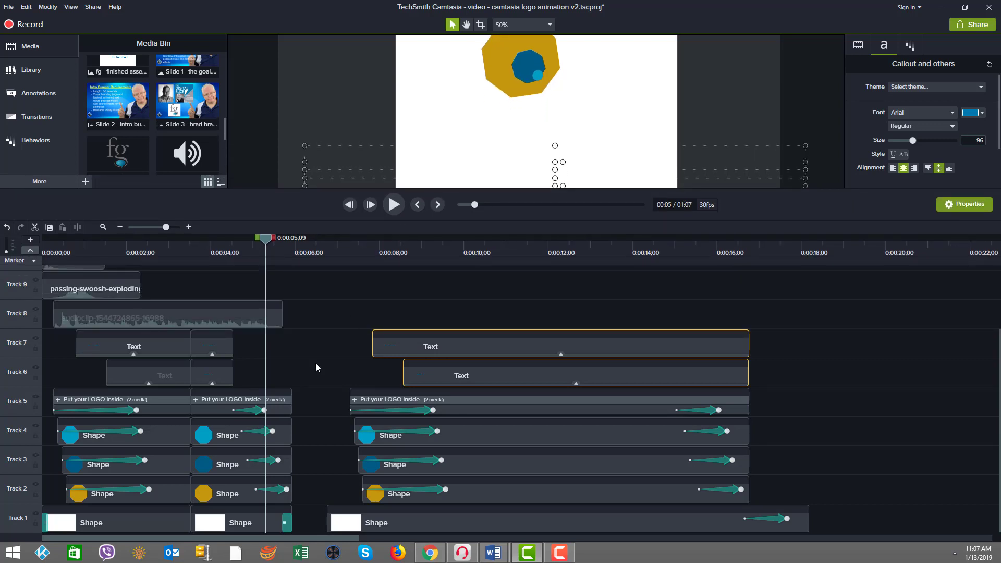
left_click_drag(269, 243, 305, 245)
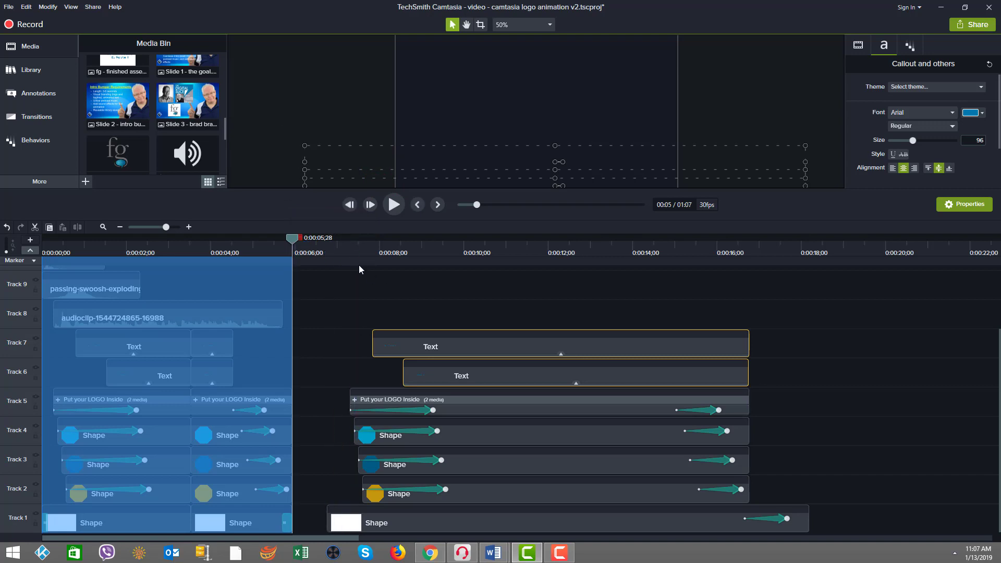
left_click_drag(344, 243, 650, 264)
left_click_drag(726, 281, 812, 291)
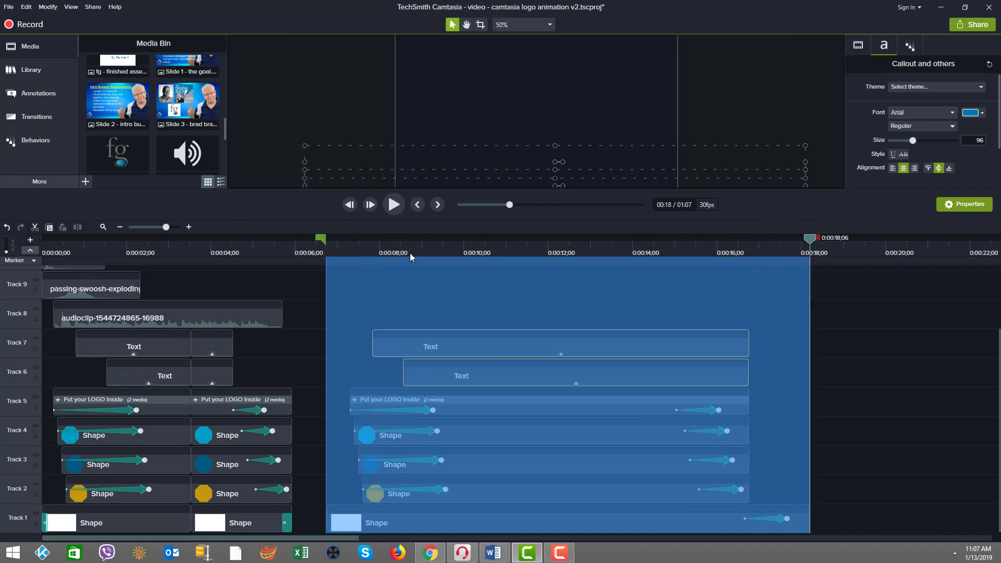
left_click_drag(417, 250, 405, 245)
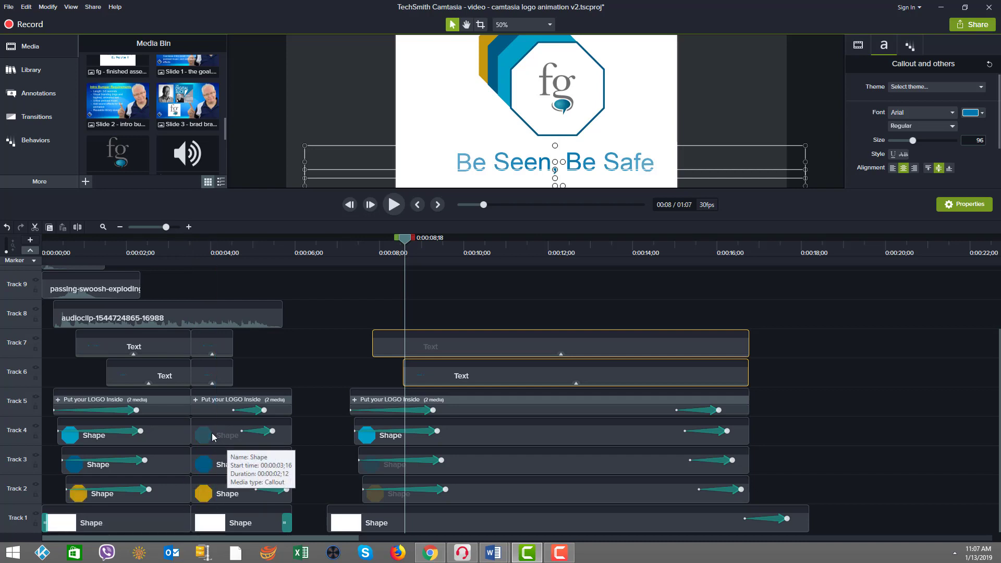
left_click_drag(258, 218, 271, 266)
left_click_drag(406, 319, 438, 322)
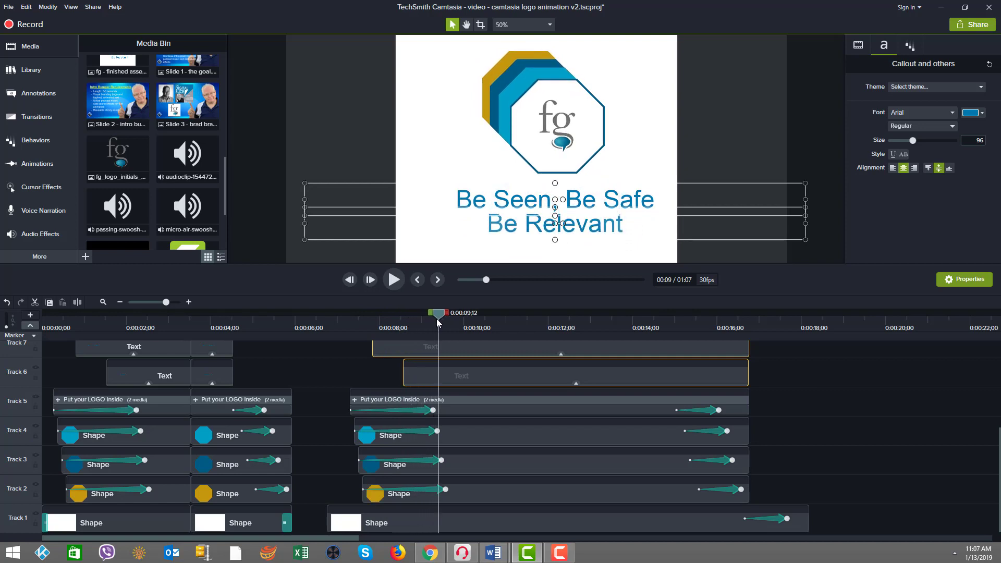
left_click_drag(437, 318, 473, 324)
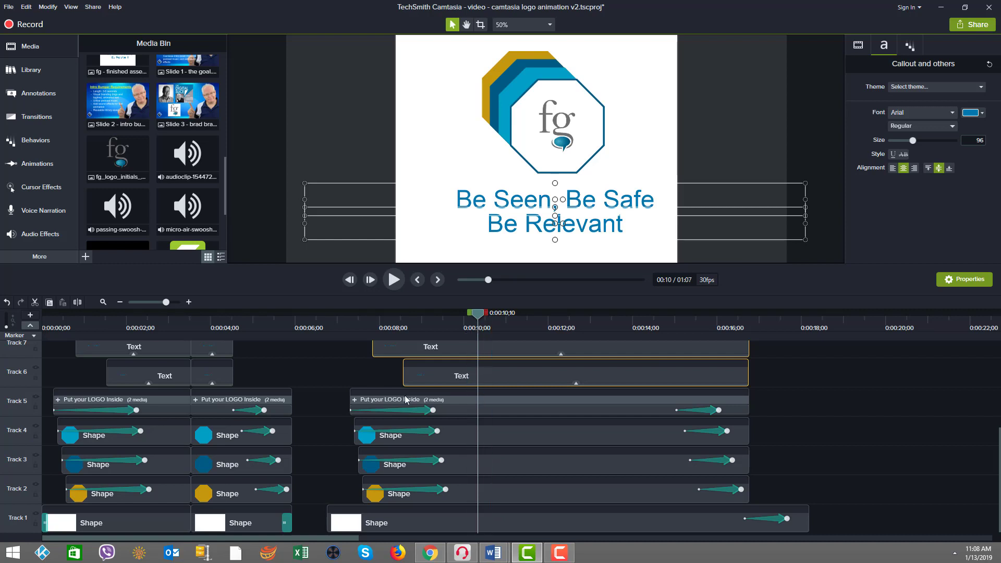
- Split the clips on all Tracks 1–7 at 0:00:10;10 and preview the closing section
left_click(361, 376)
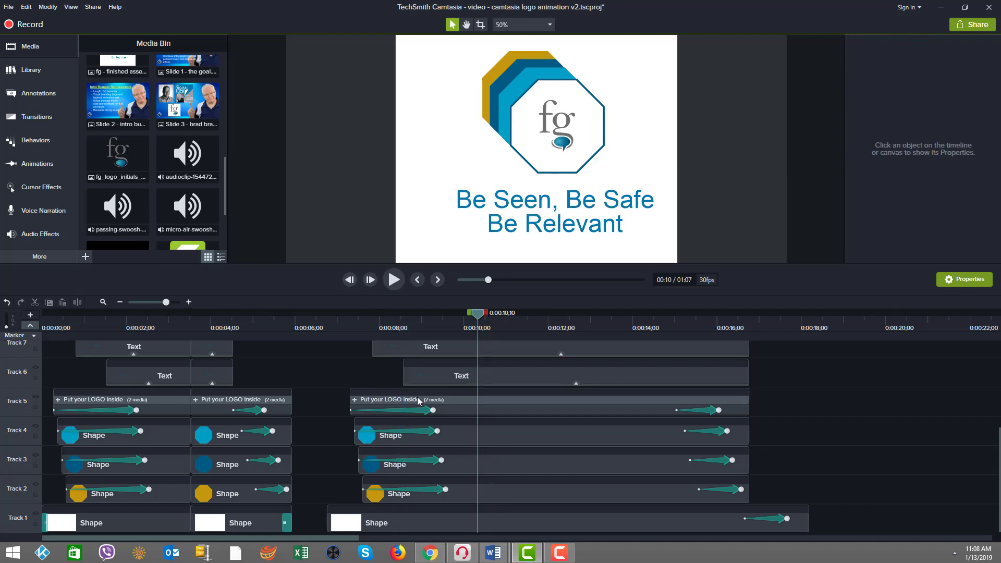
scroll(458, 408, "up", 1)
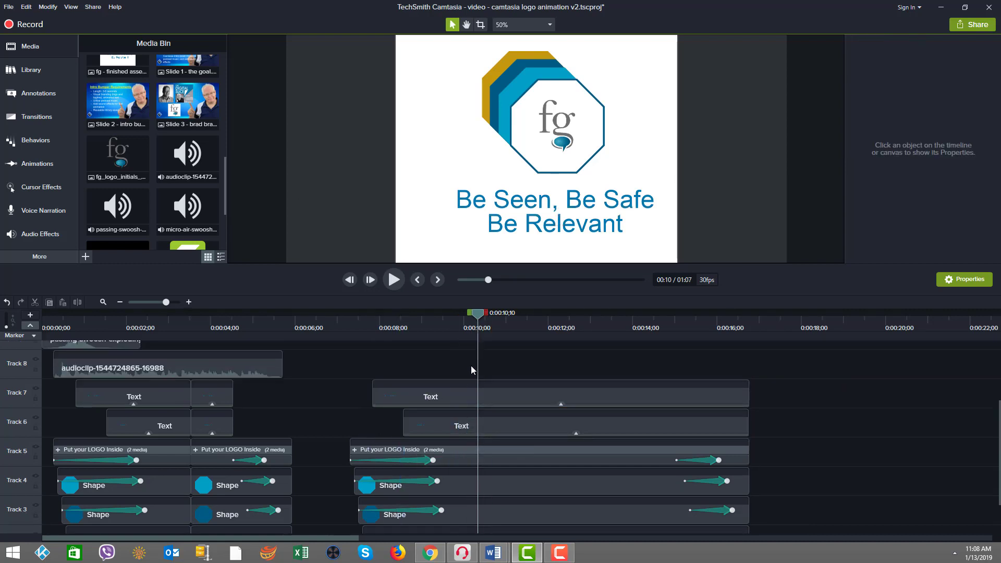
left_click_drag(471, 365, 479, 536)
key("s")
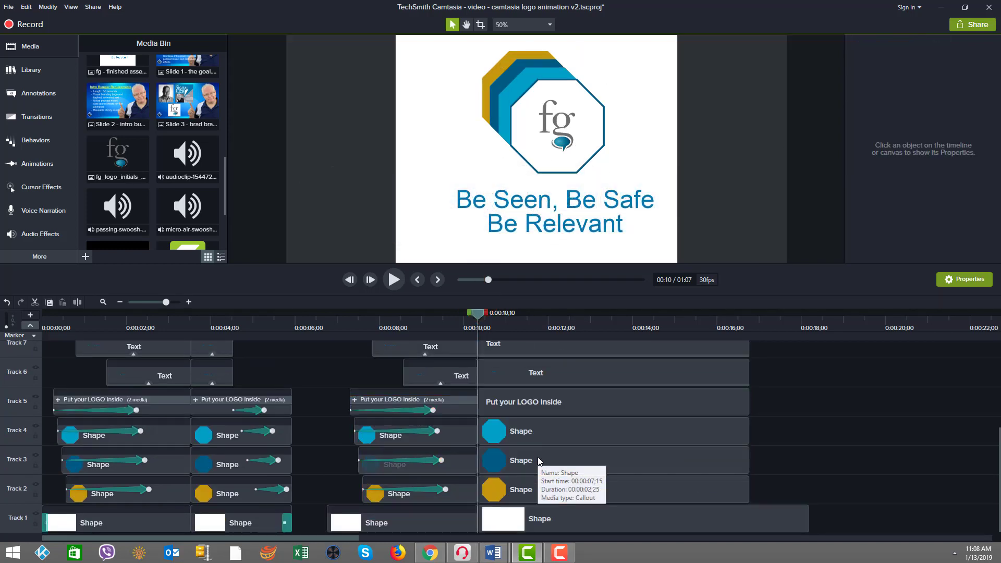
left_click_drag(515, 438, 481, 424)
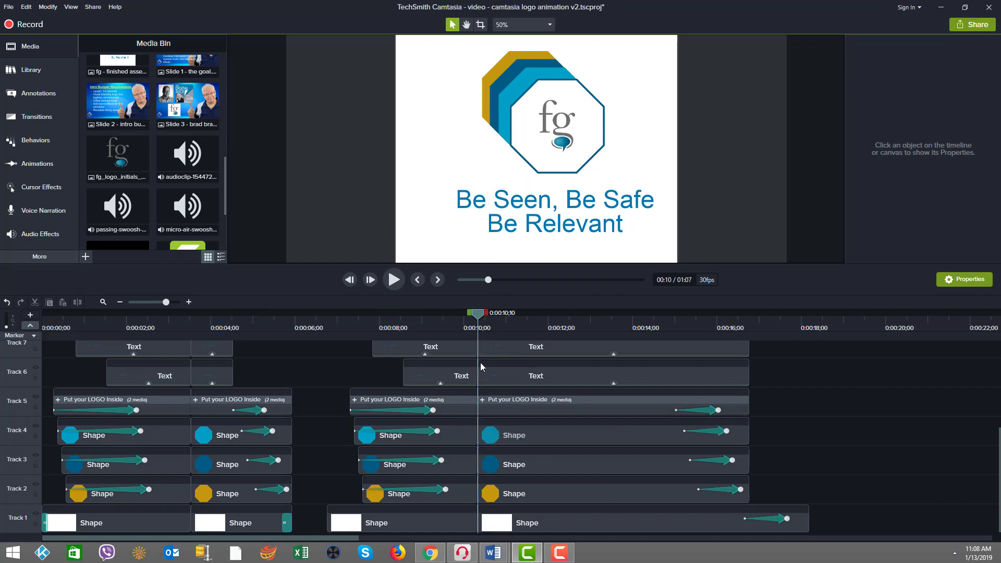
left_click_drag(478, 319, 674, 329)
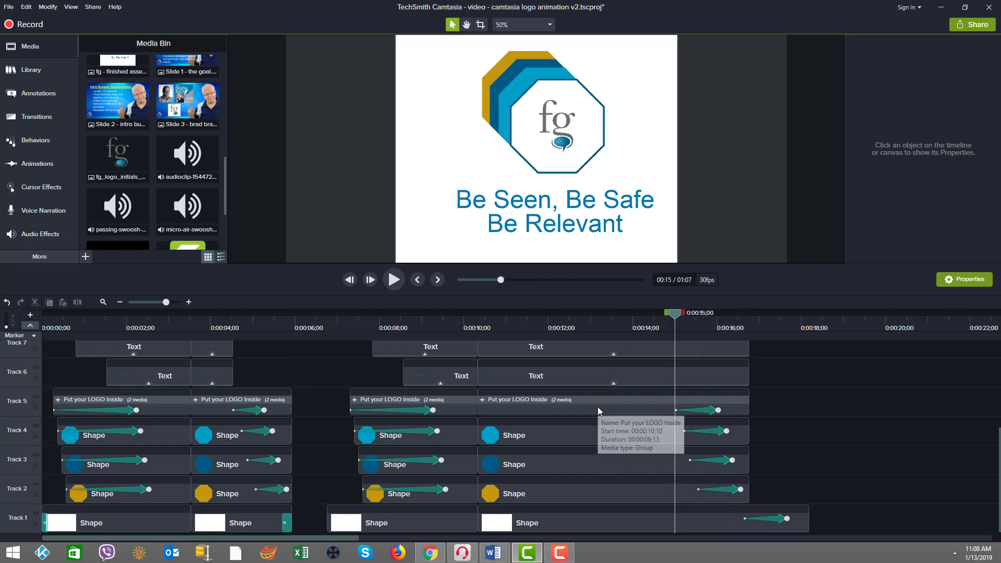
- Inspect the Jump And Fall behaviors on the closing Text clips on Tracks 6 and 7
left_click(653, 349)
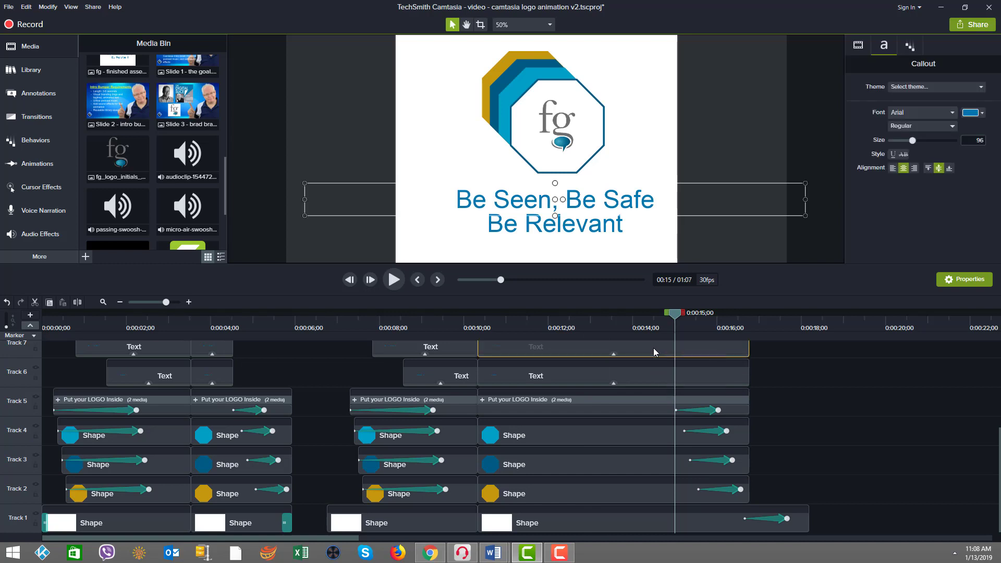
left_click(615, 354)
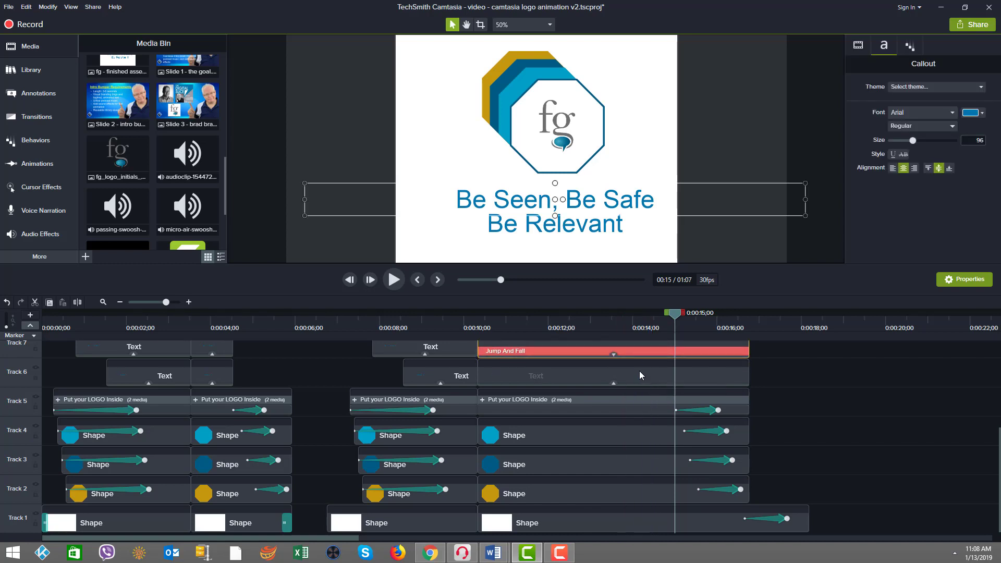
left_click(614, 384)
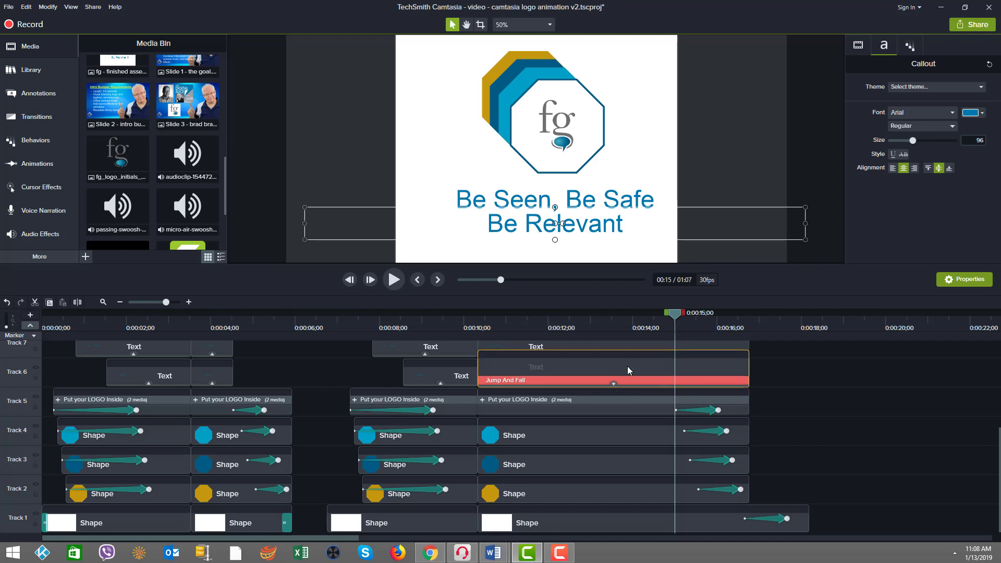
scroll(630, 366, "up", 2)
left_click(626, 391)
left_click(787, 396)
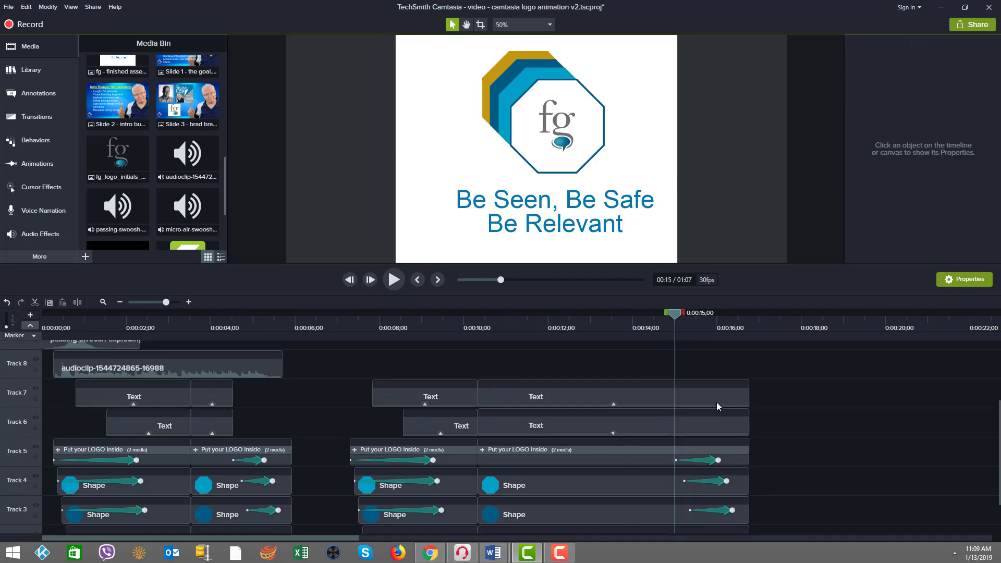
- Set both Text clips' Out behavior to Fade Out style with Object type, and preview it
left_click(650, 399)
left_click(649, 424, "ctrl")
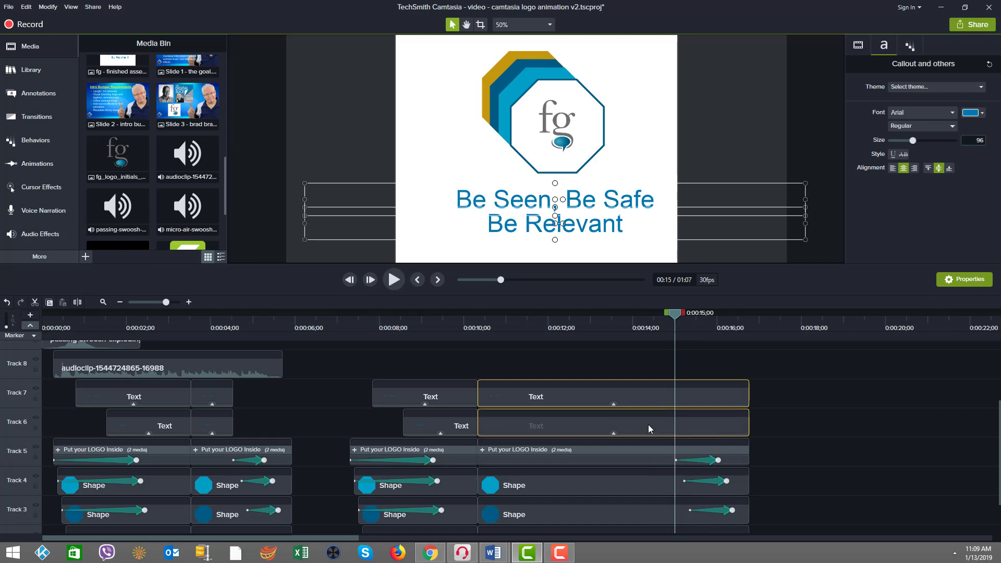
left_click(911, 47)
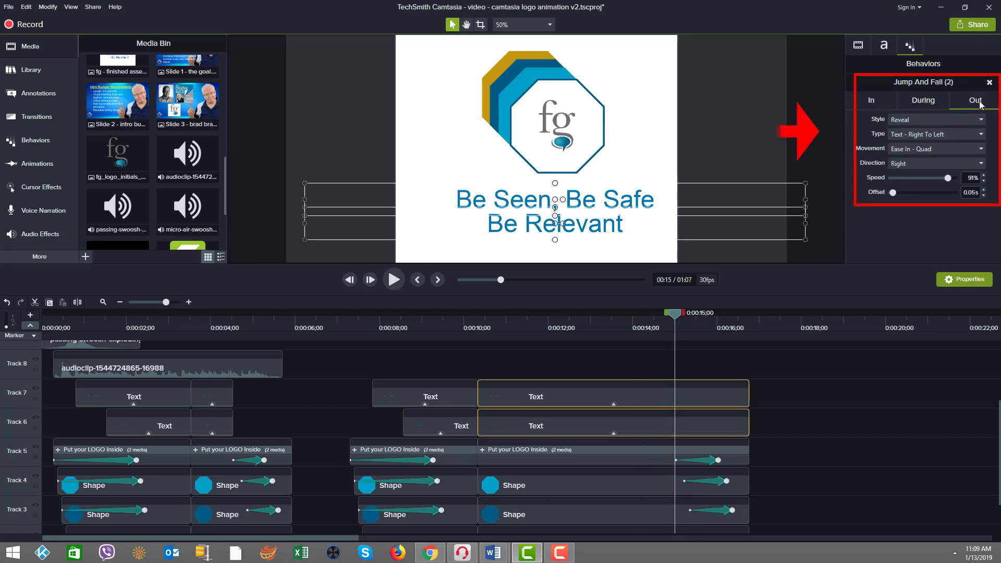
left_click(912, 119)
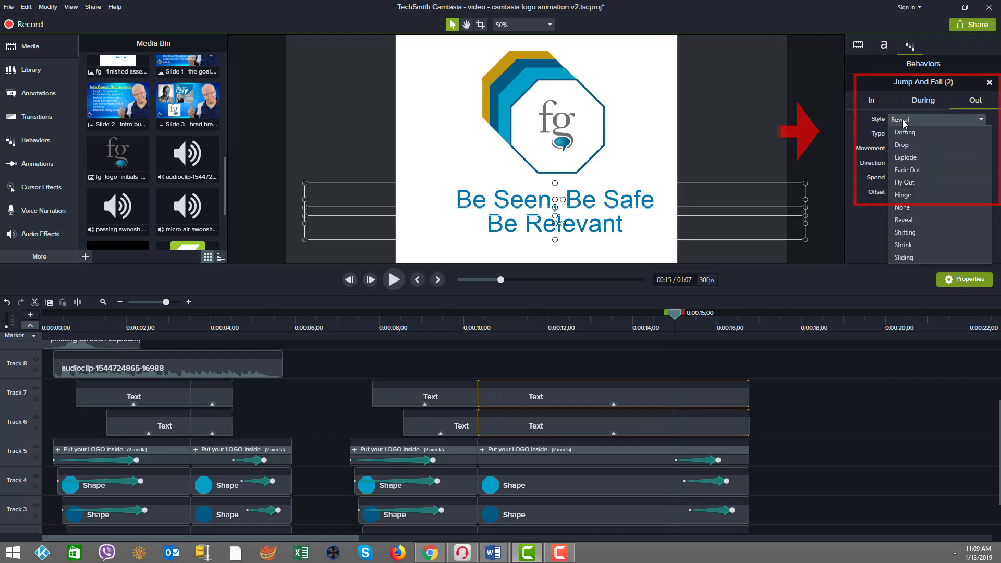
left_click(907, 171)
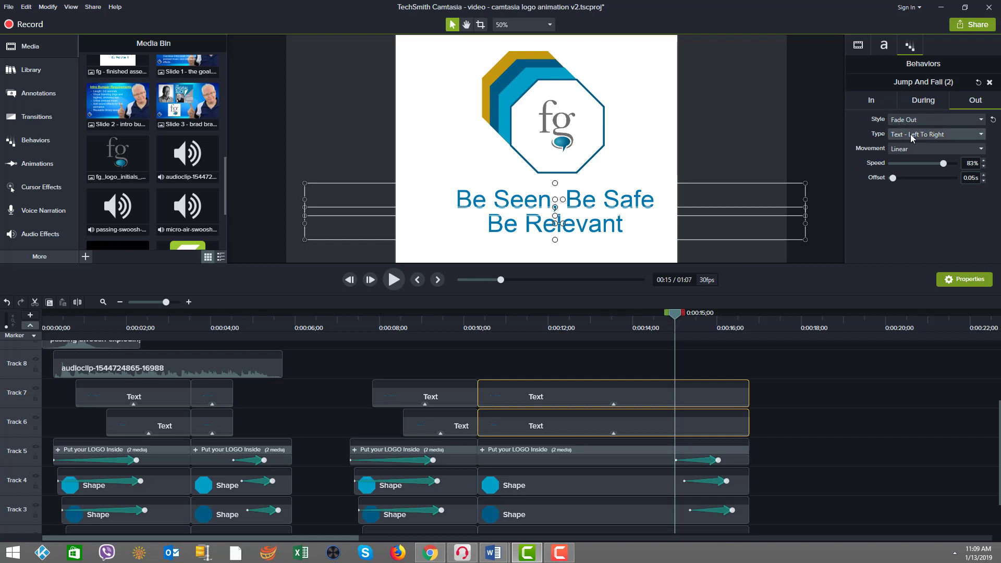
left_click(910, 135)
left_click(908, 149)
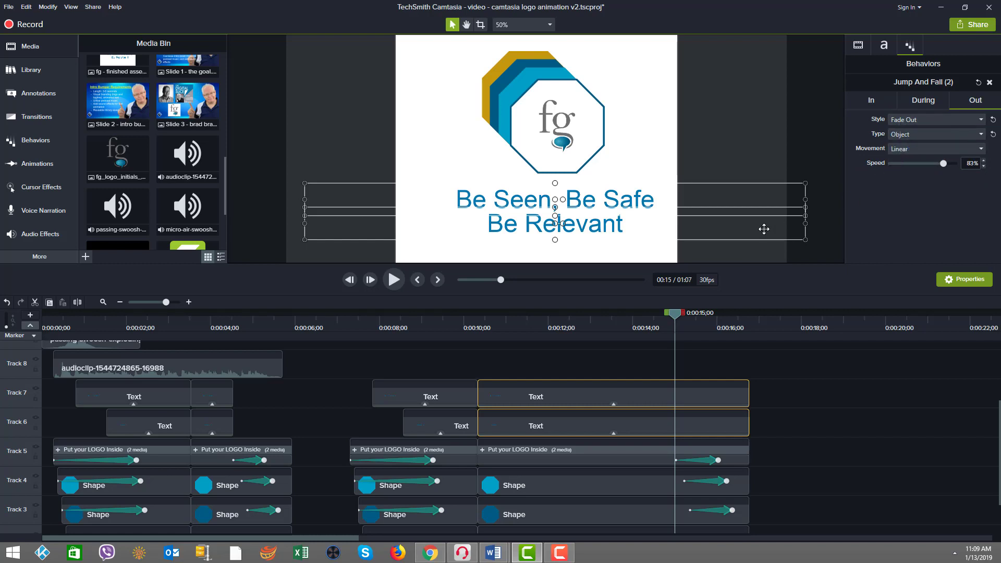
left_click_drag(677, 319, 229, 327)
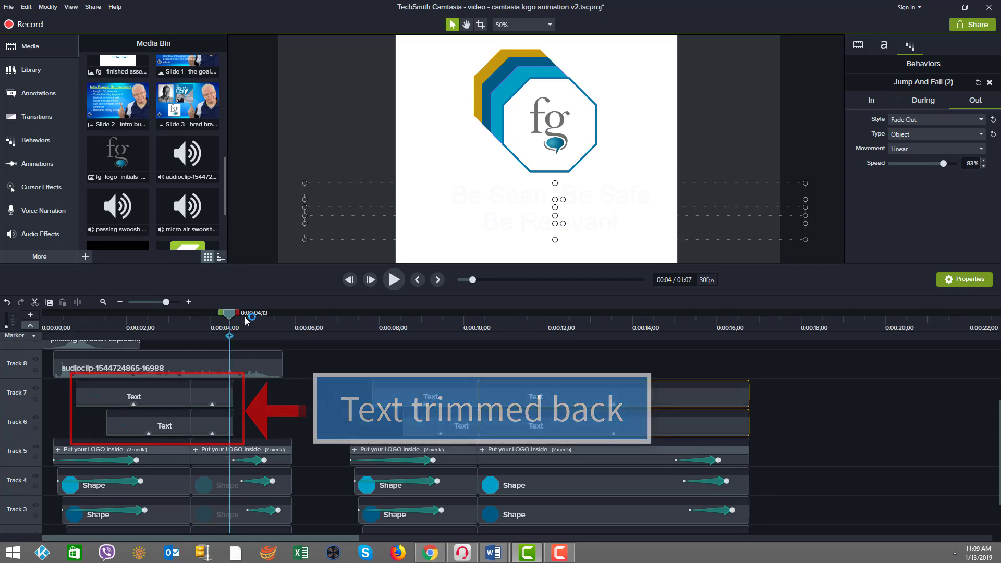
- Trim both closing tagline Text clips to end around 0:00:14 and preview the new ending
left_click(235, 459)
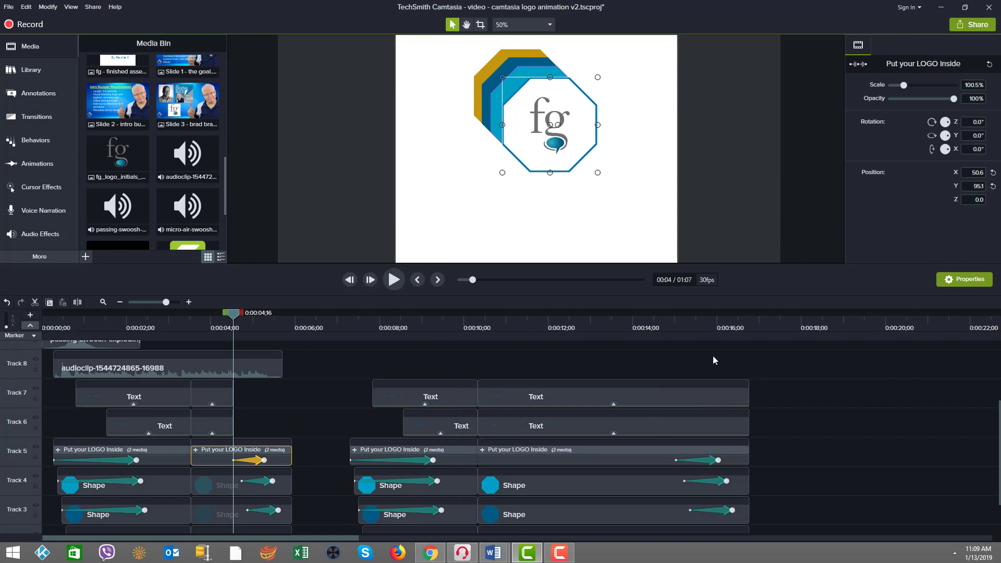
left_click_drag(754, 389, 675, 428)
left_click(613, 326)
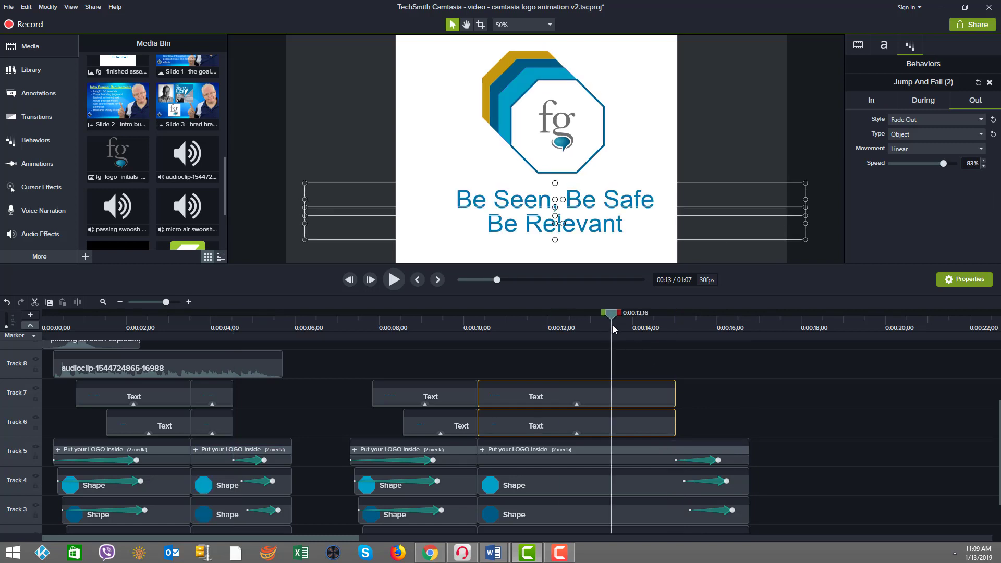
left_click_drag(609, 315, 769, 309)
- Delete the exit animation from the final white background Shape clip on Track 1
scroll(758, 354, "down", 2)
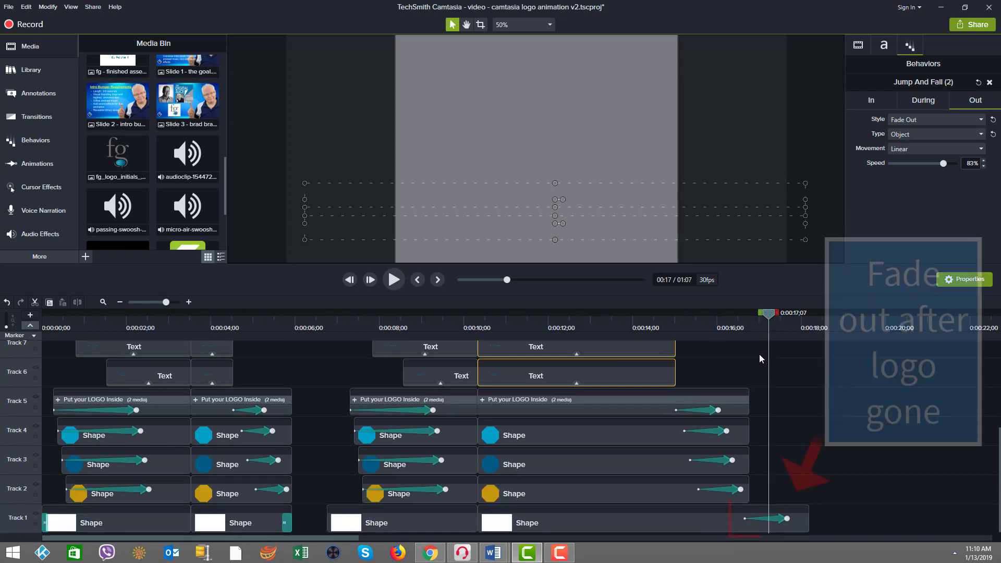
left_click(267, 528)
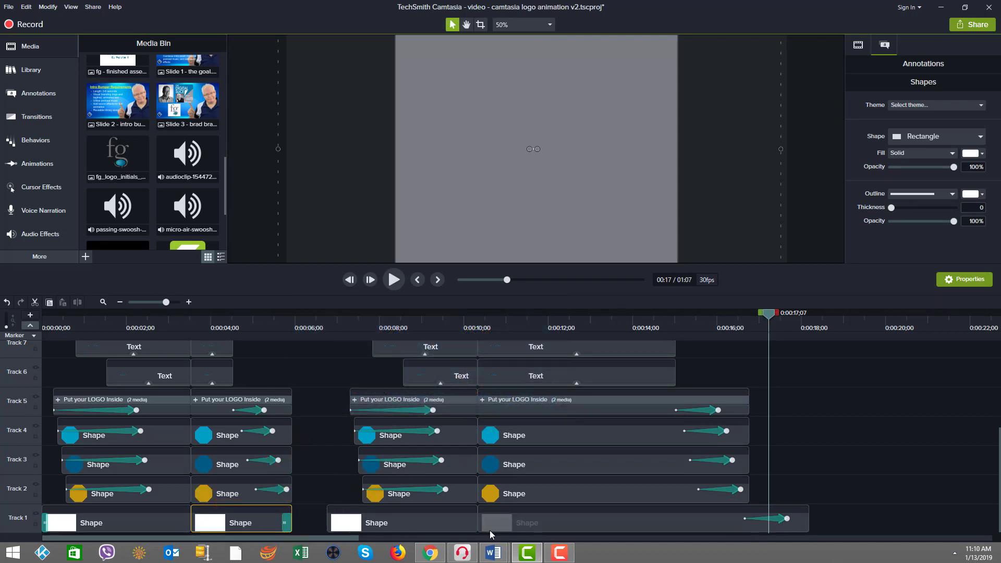
left_click(782, 524)
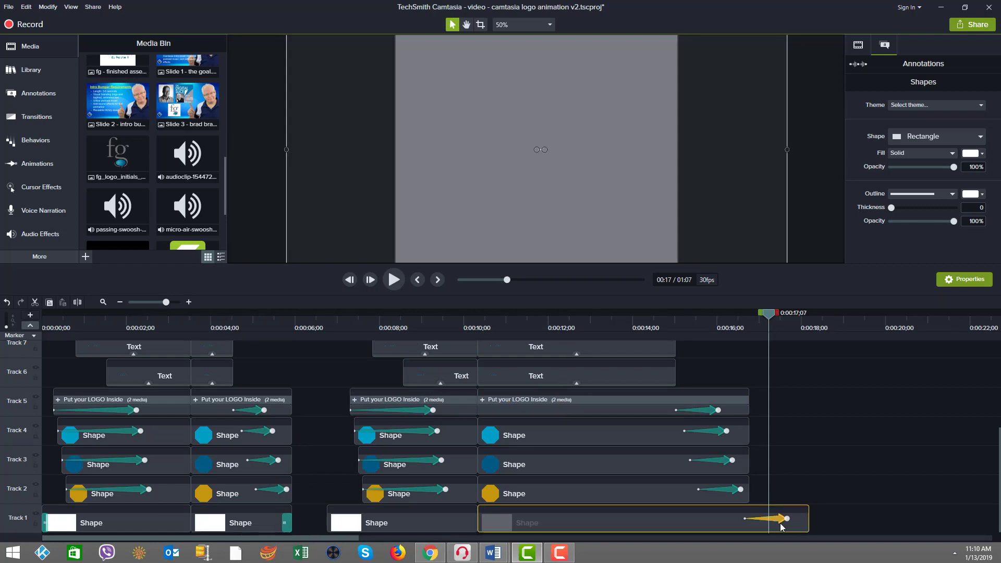
left_click(782, 524)
key("Delete")
- Trim the final background clip to end with the logo group and check the closing frames
left_click_drag(809, 518, 749, 518)
left_click(695, 328)
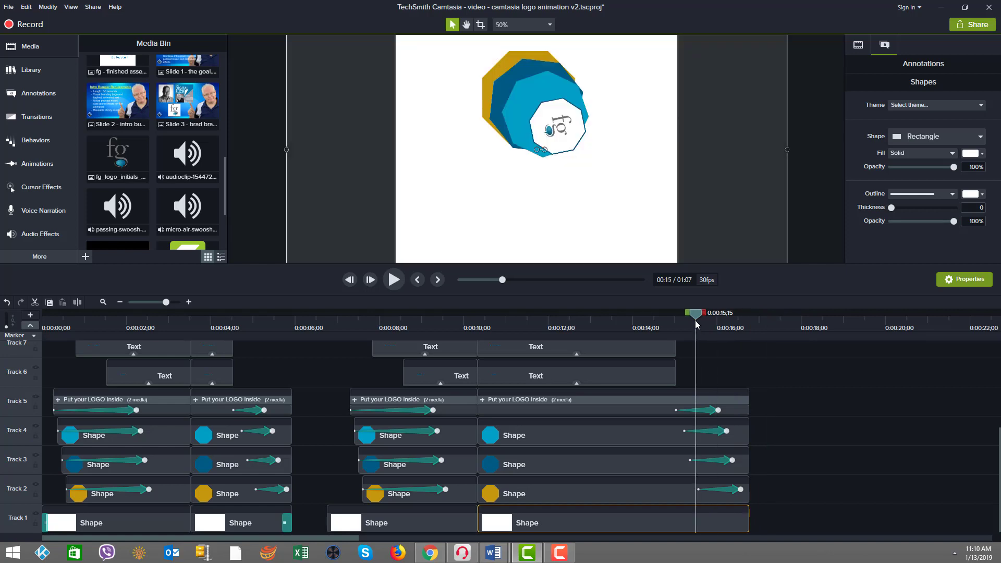
left_click(737, 319)
left_click_drag(738, 320, 698, 325)
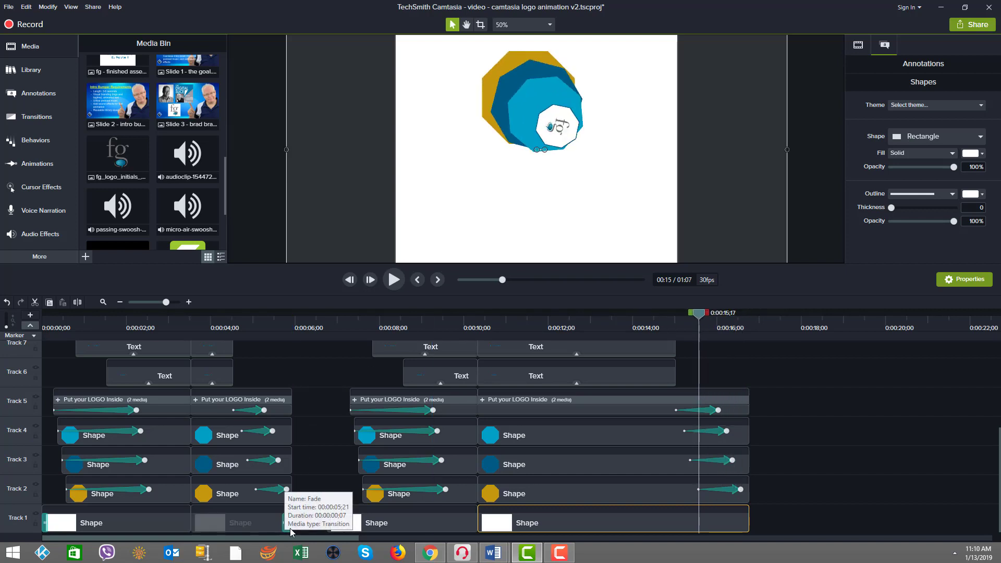
- Add a short Fade transition to the final background clip's end, then move the playhead to 0:14;01
left_click(36, 116)
left_click_drag(117, 95, 729, 523)
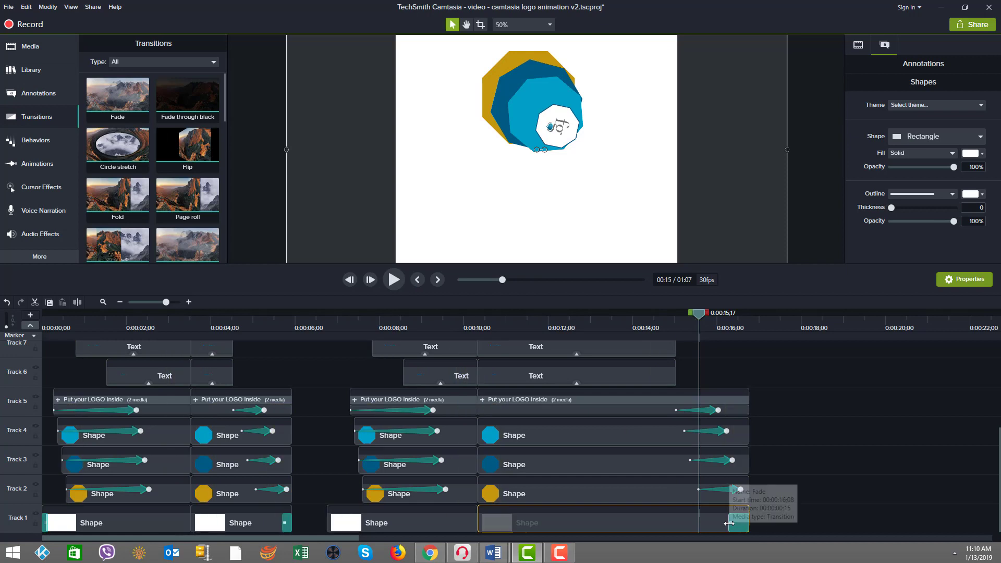
left_click(732, 524)
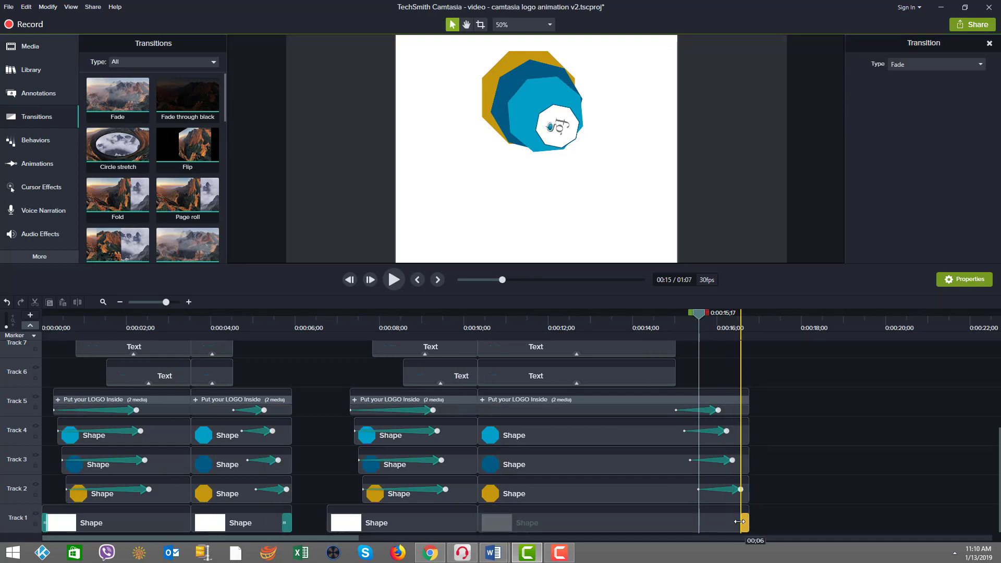
left_click_drag(737, 523, 736, 522)
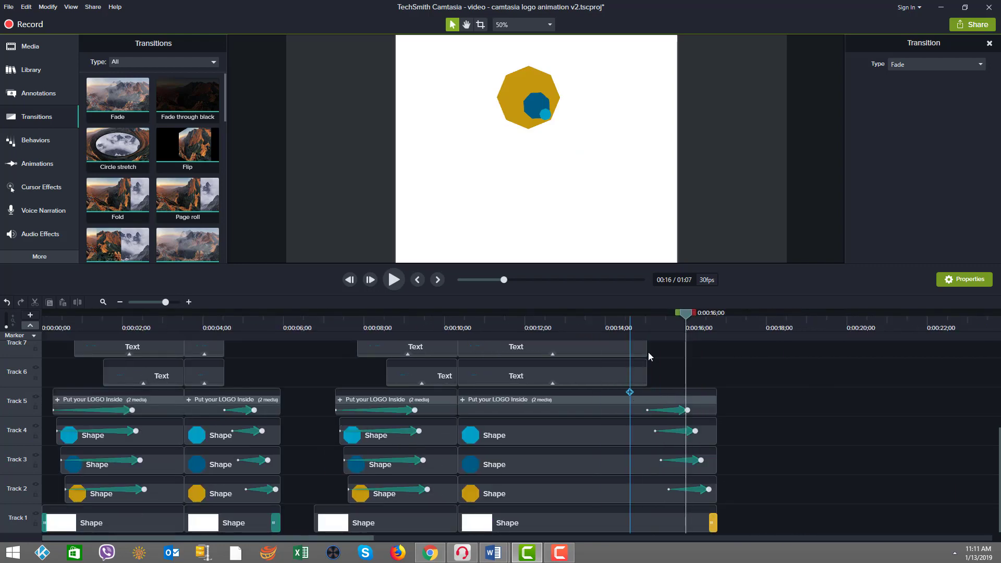
left_click_drag(686, 314, 613, 306)
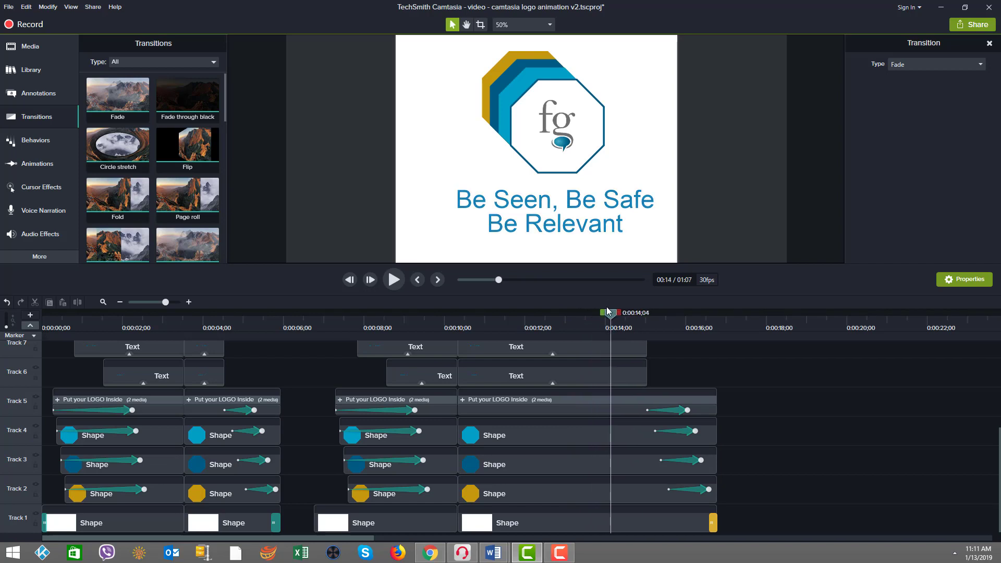
left_click_drag(608, 312, 605, 313)
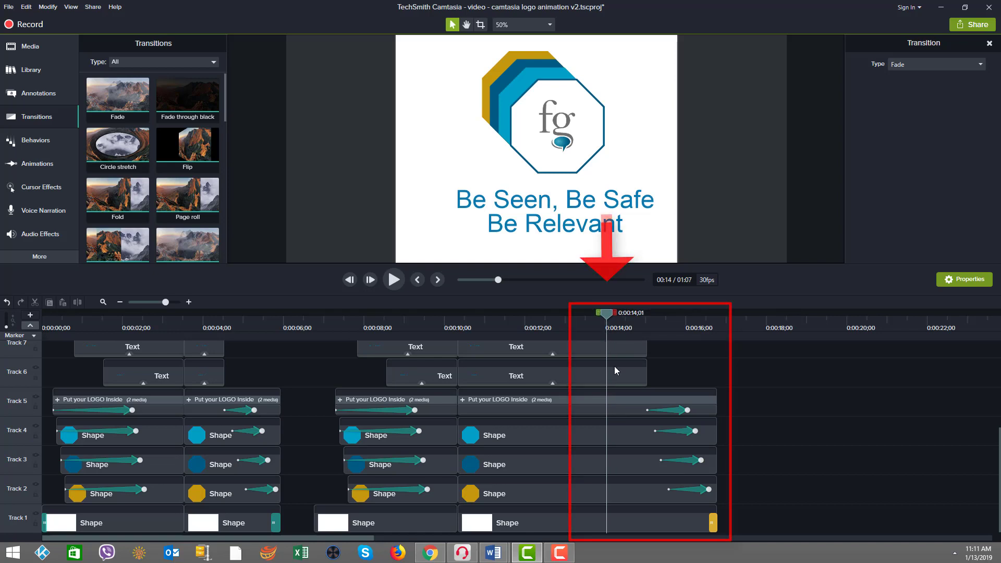
- Split all clips to the right of the playhead at 0:00:14;01
scroll(674, 365, "up", 2)
left_click_drag(633, 415, 643, 532)
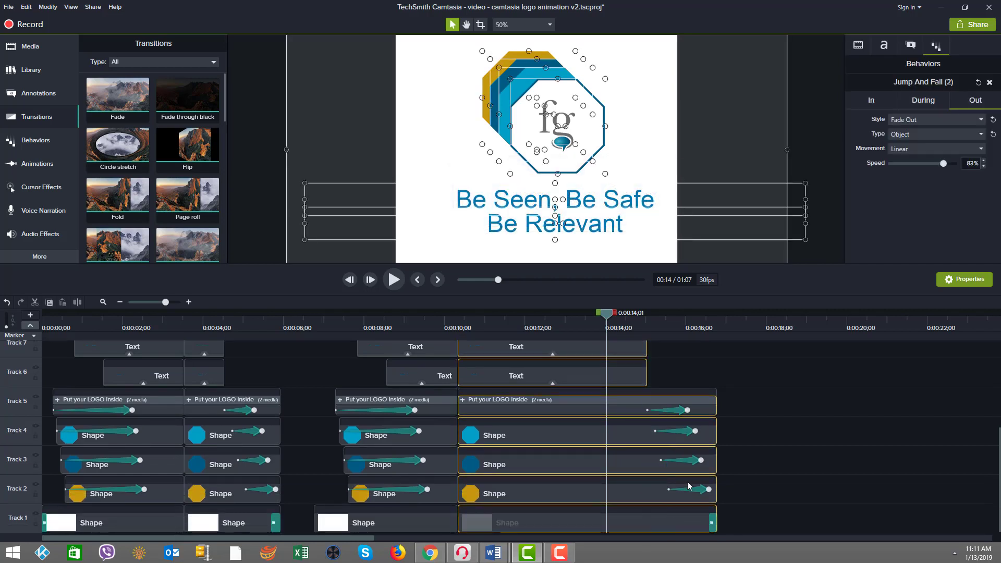
key("s")
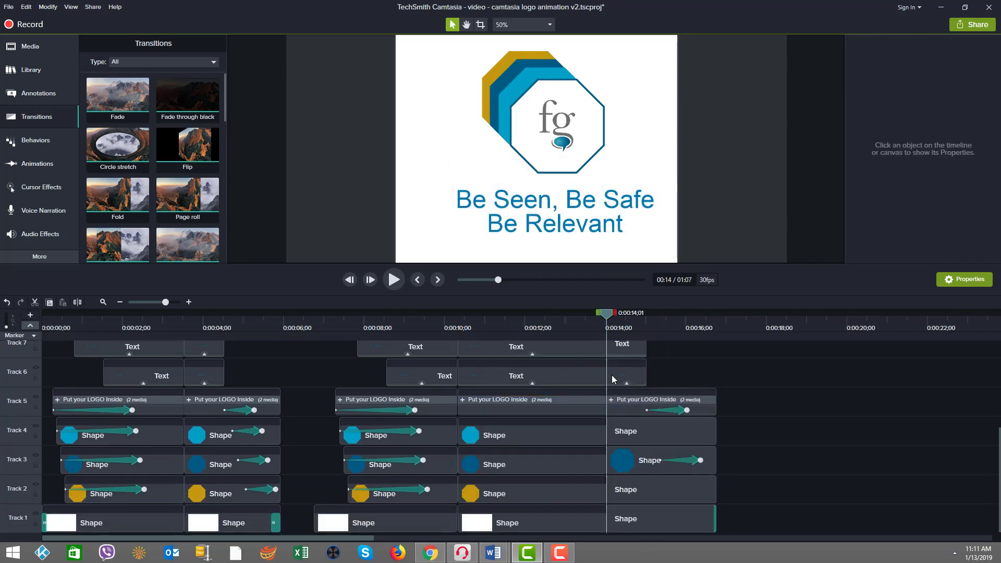
- Ripple Delete the 10–14 s clips so later clips close the gap
scroll(577, 377, "up", 4)
left_click_drag(533, 398, 531, 535)
right_click(534, 370)
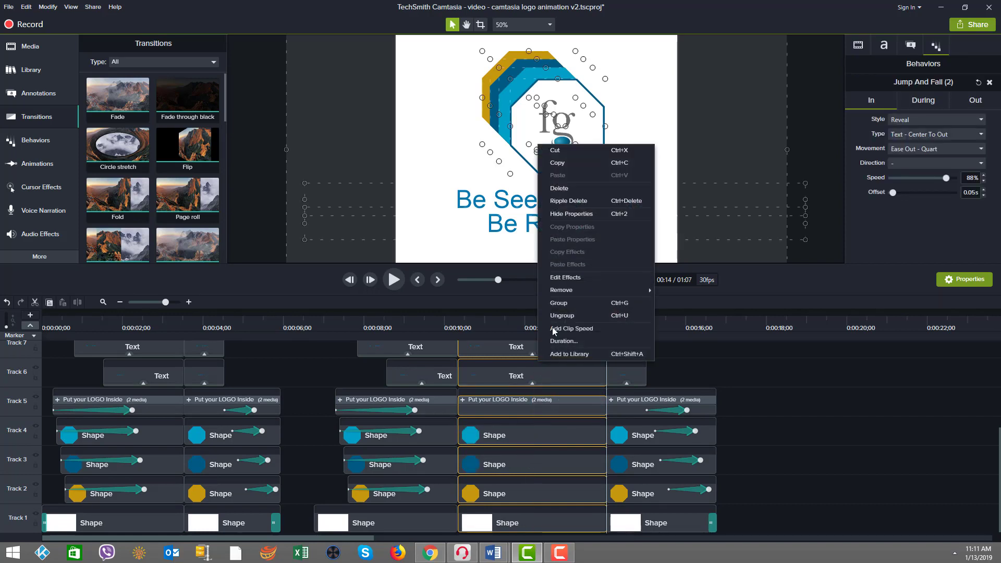
left_click(565, 202)
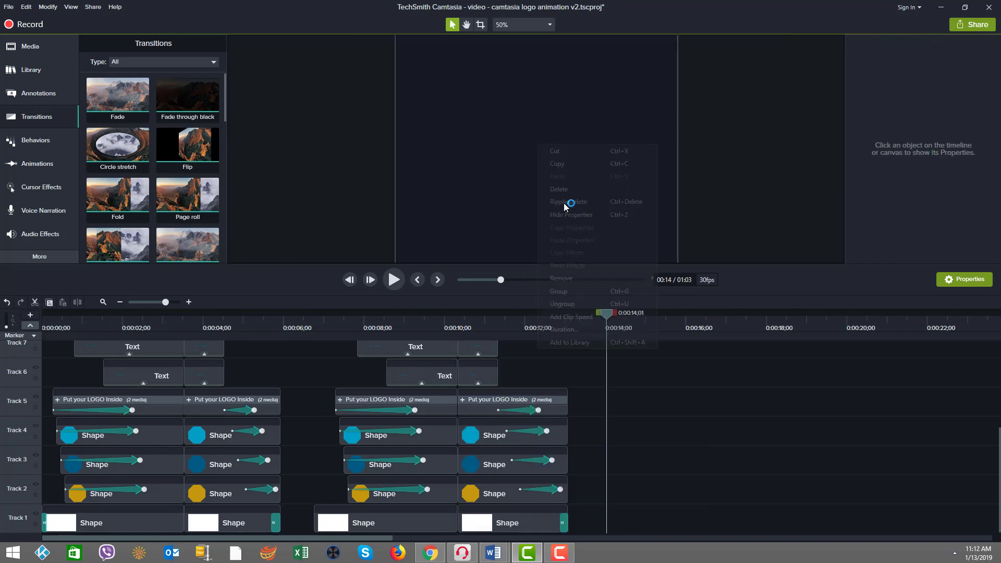
- Set the playhead to 0:06;23 and mark a time range up to about 13 seconds
left_click(352, 325)
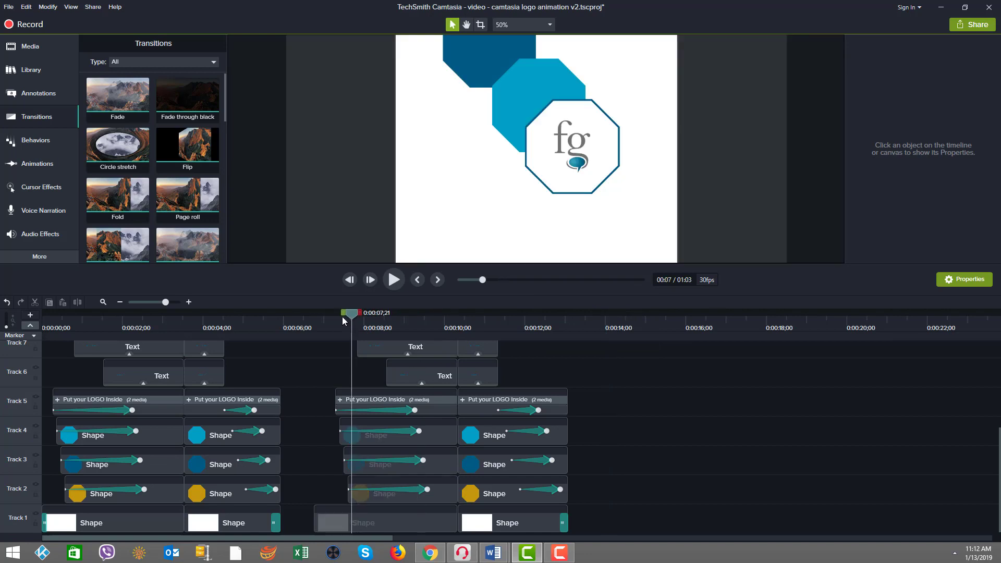
left_click(313, 324)
left_click(314, 323)
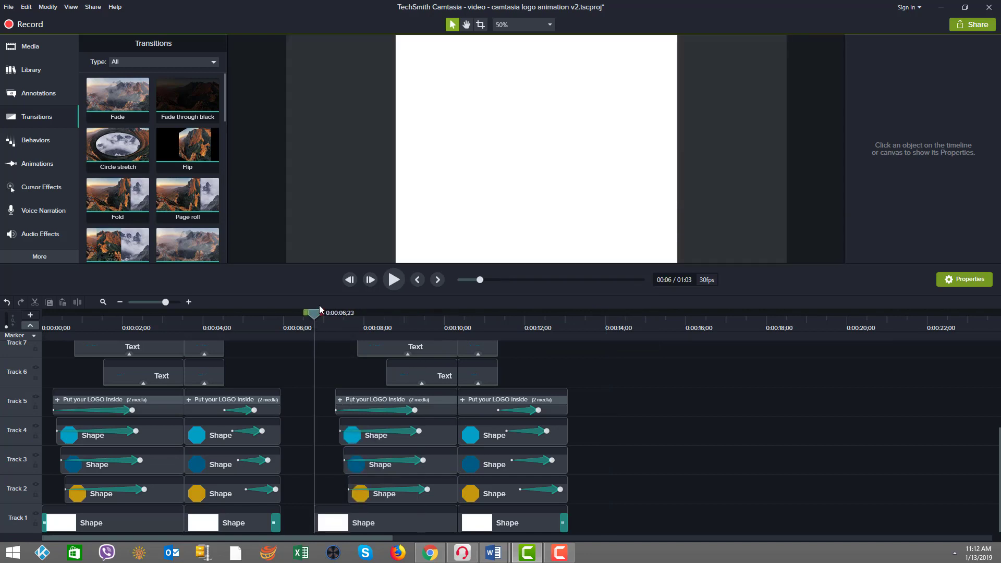
left_click_drag(324, 315, 576, 357)
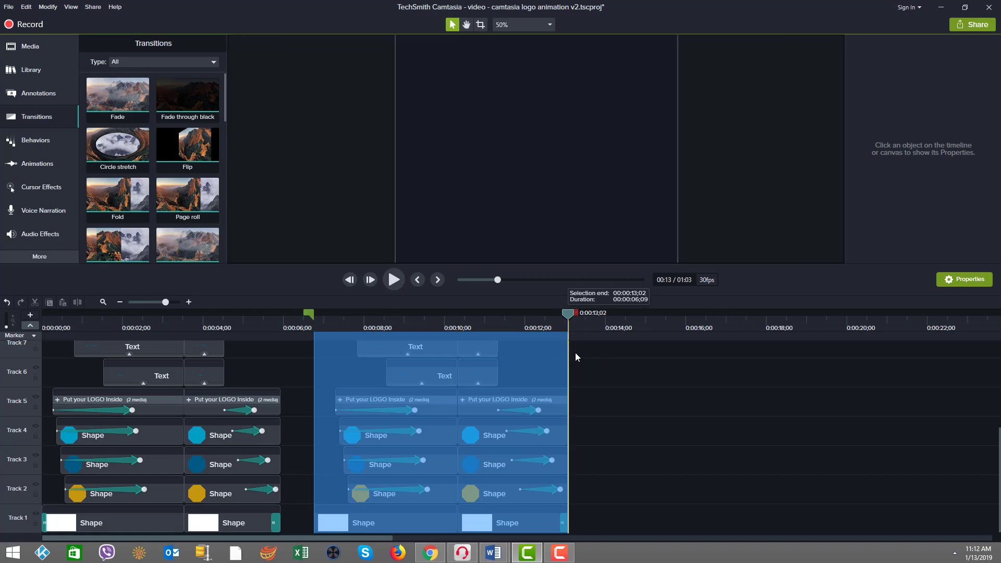
- Check the logo frame at 0:09;20, clear the marked range, and return to about 0:06;24
left_click(430, 322)
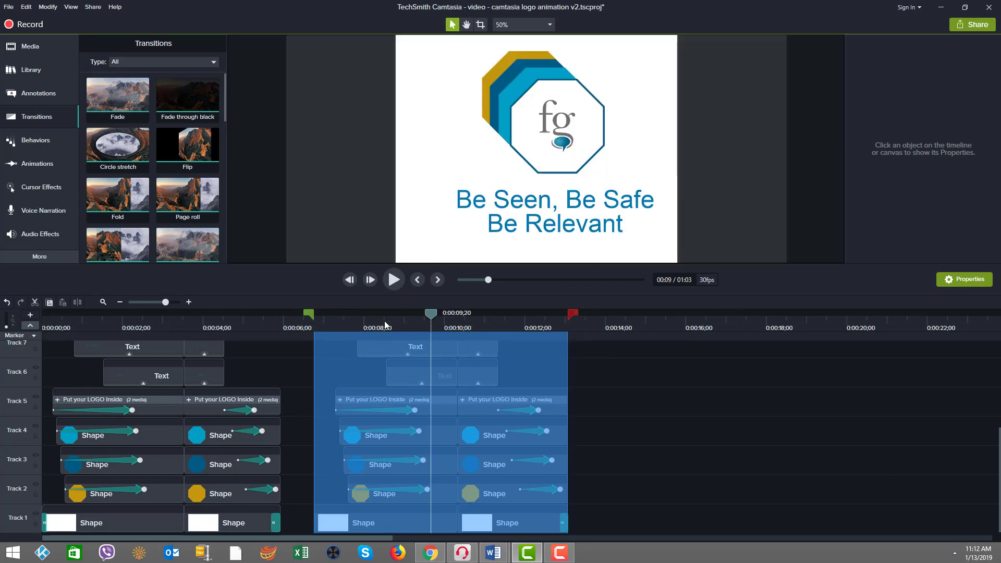
left_click(430, 319)
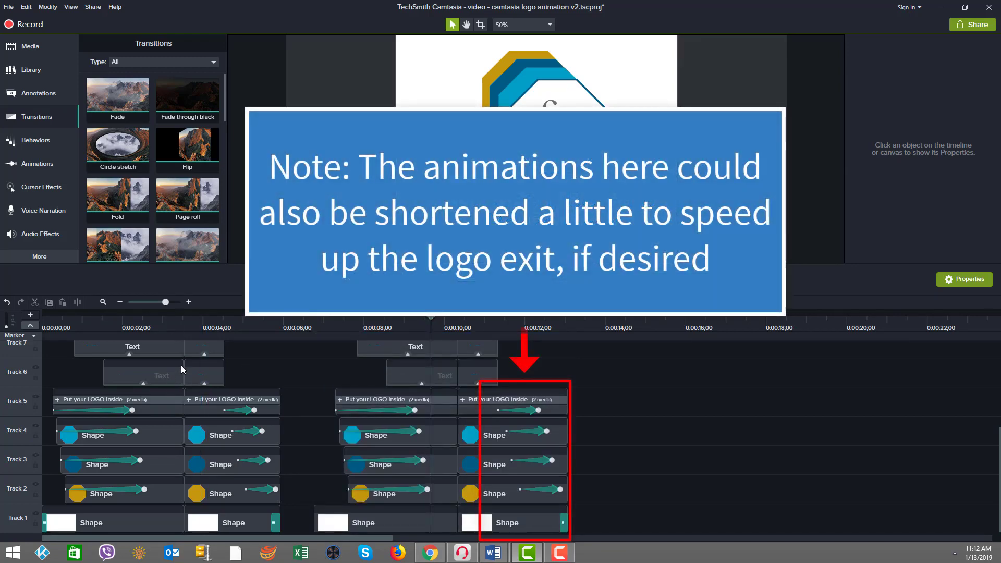
left_click_drag(432, 319, 316, 320)
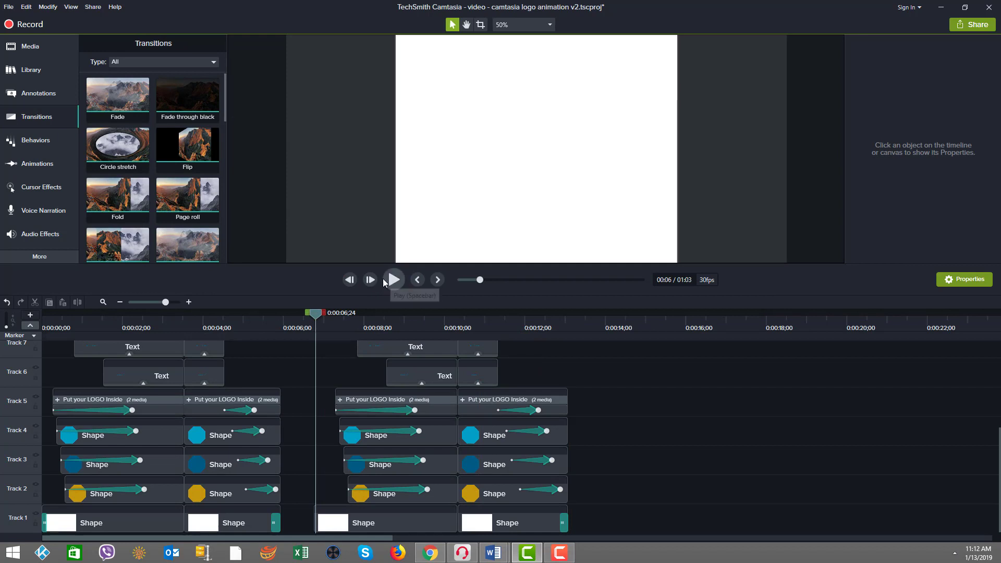
- Enlarge the preview canvas and preview the shortened logo sequence
left_click_drag(358, 265, 358, 306)
left_click(392, 313)
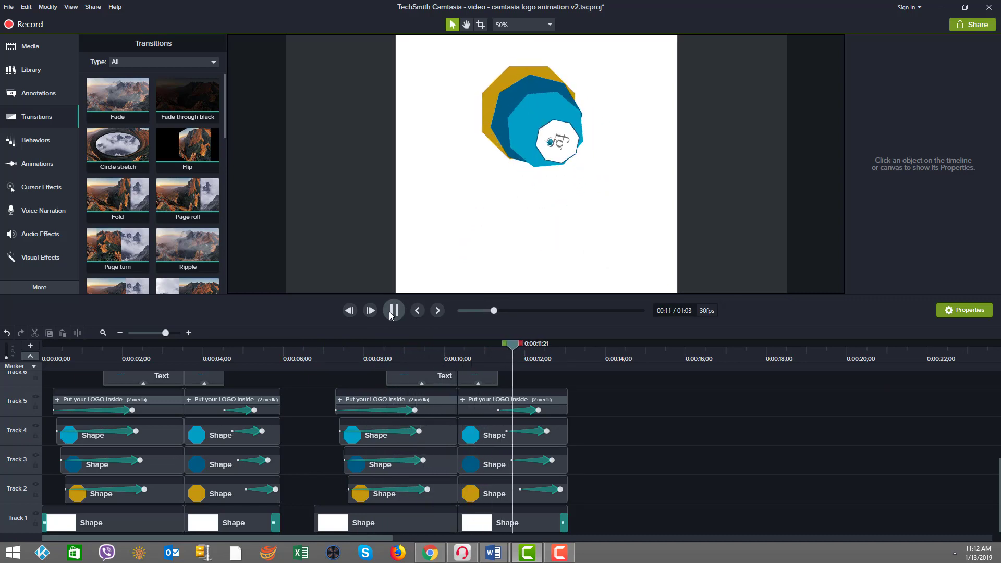
left_click(392, 312)
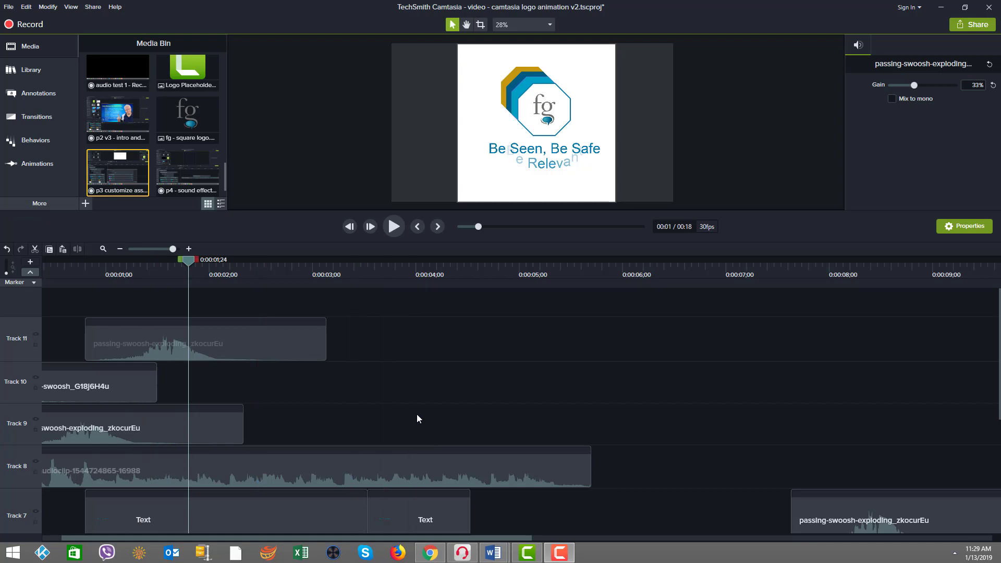
left_click(383, 469)
left_click_drag(305, 422, 138, 317)
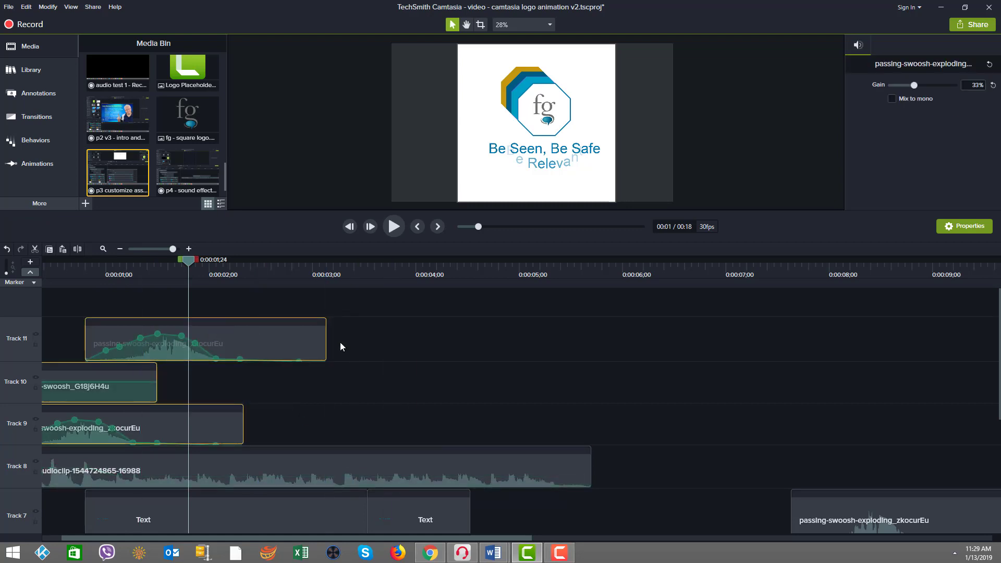
left_click(362, 368)
scroll(360, 376, "down", 5)
scroll(354, 392, "up", 5)
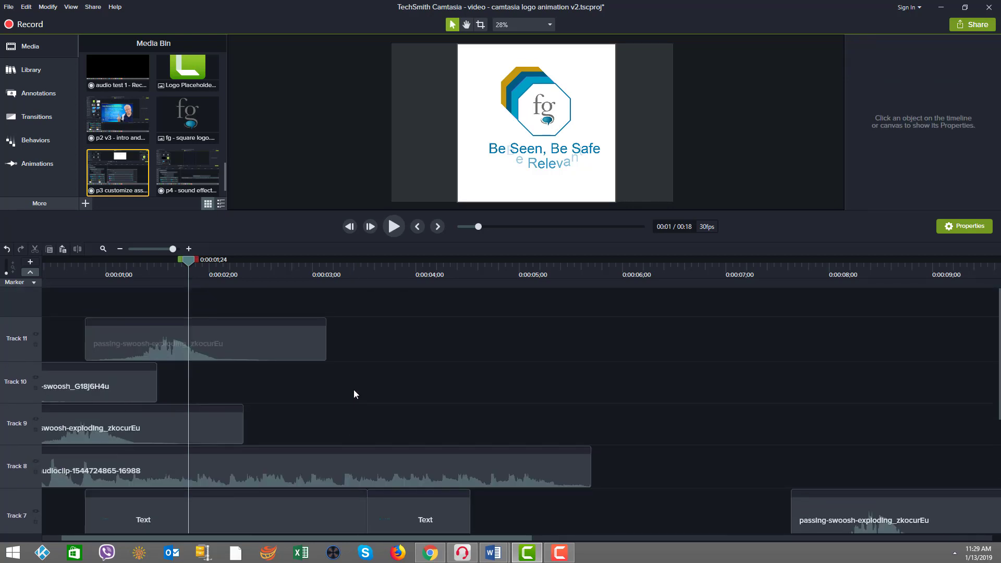
left_click_drag(189, 259, 44, 262)
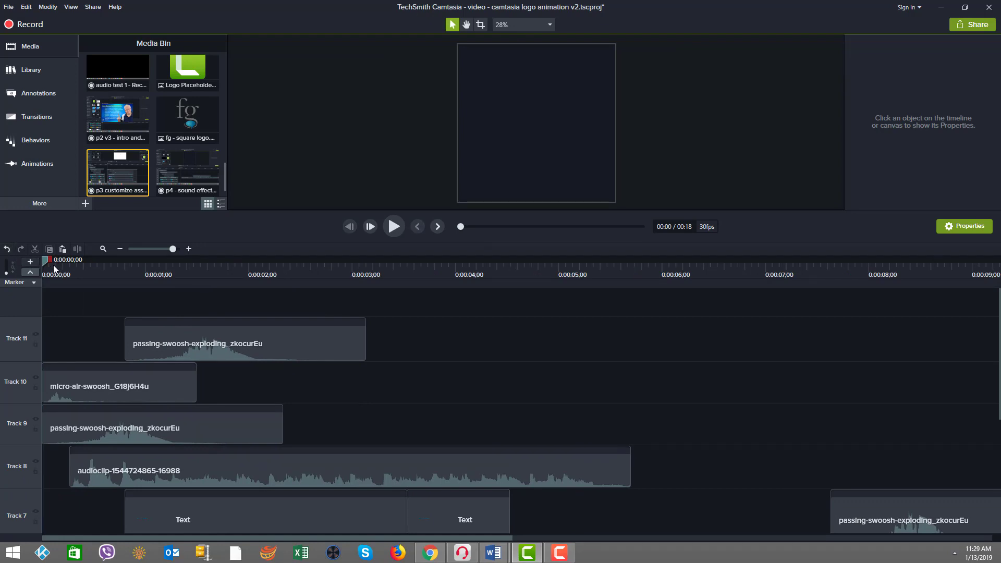
left_click_drag(46, 262, 63, 276)
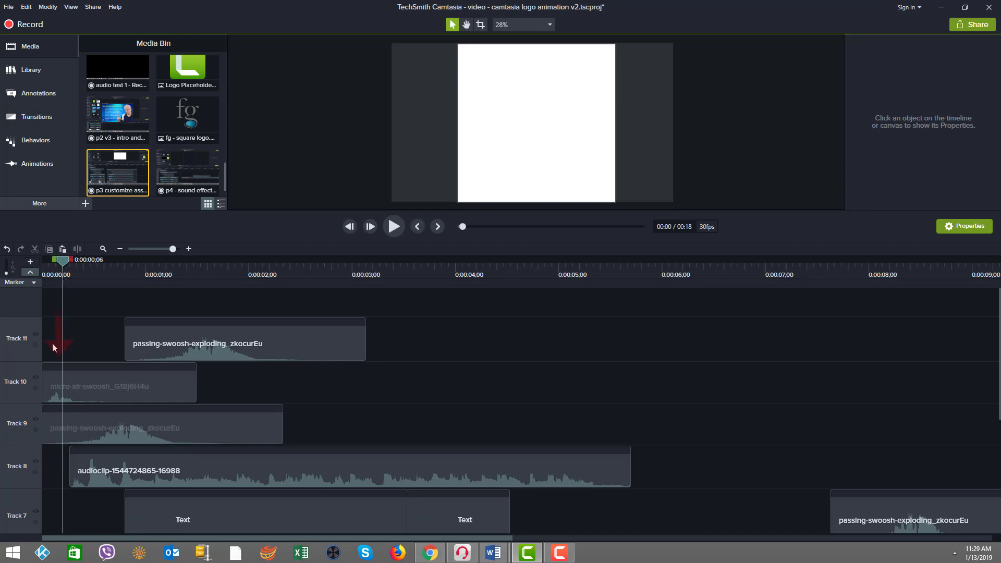
left_click_drag(56, 401, 53, 399)
left_click_drag(66, 264, 117, 280)
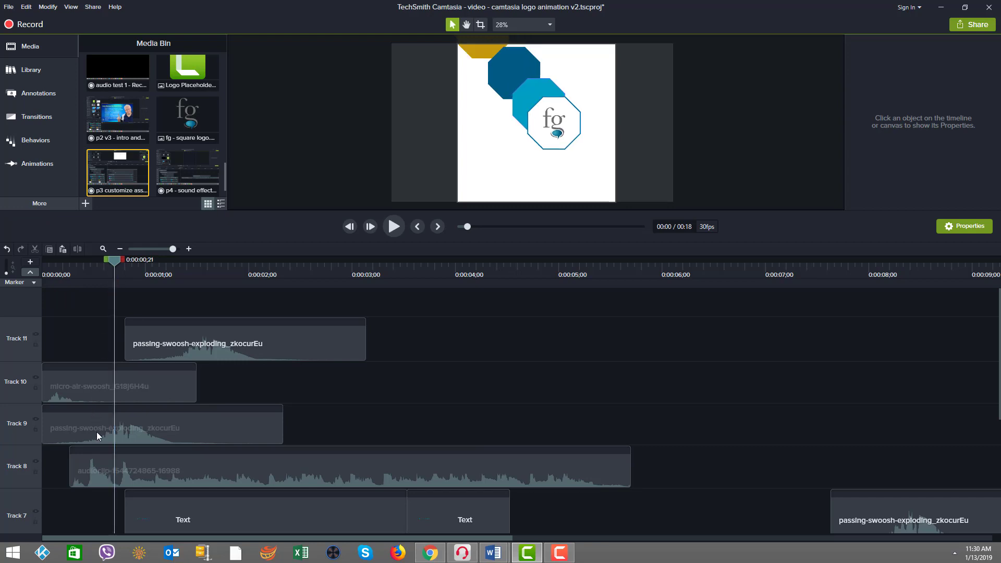
left_click_drag(114, 260, 178, 266)
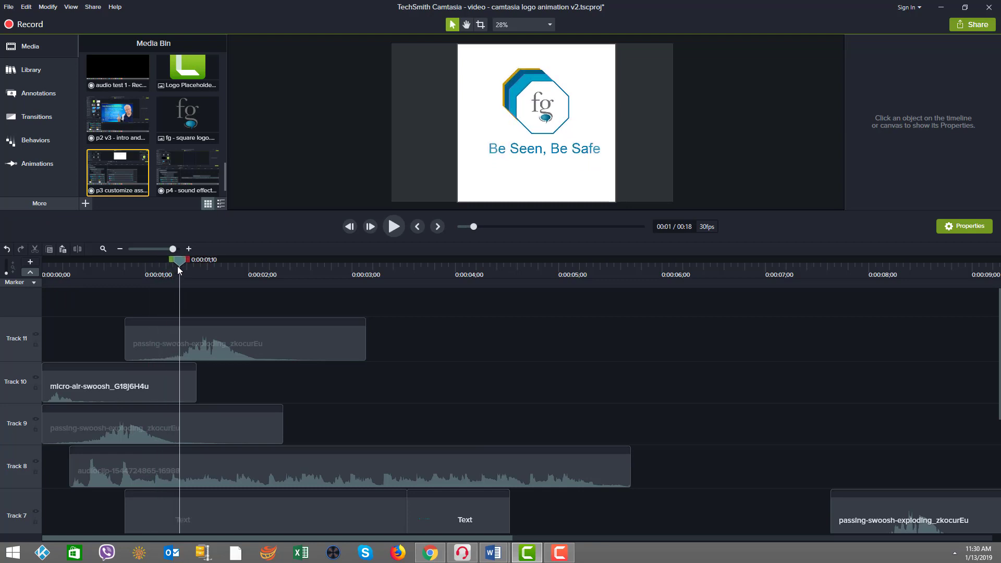
left_click(212, 336)
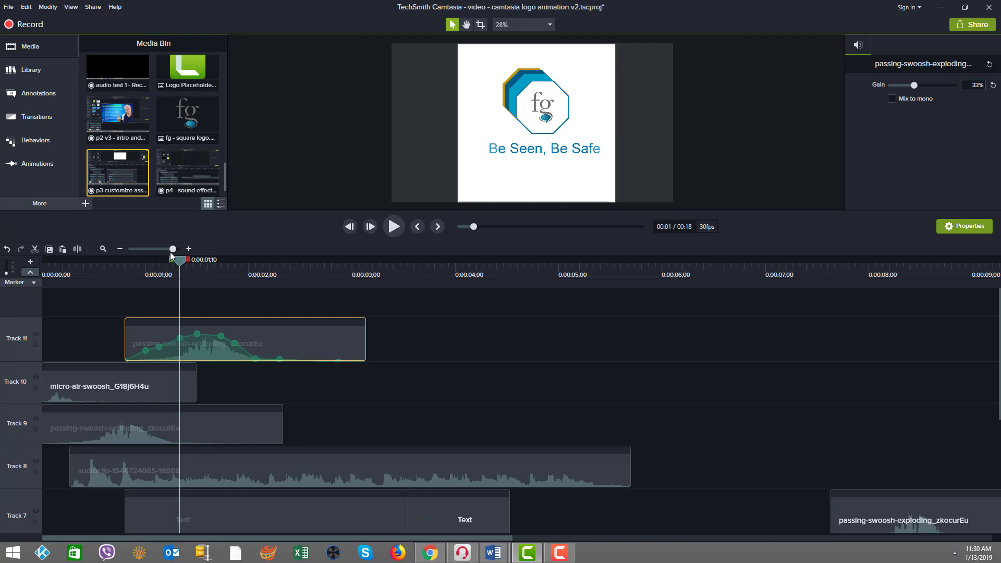
left_click_drag(180, 261, 260, 265)
- Rewind and preview the intro with its audio
left_click(349, 226)
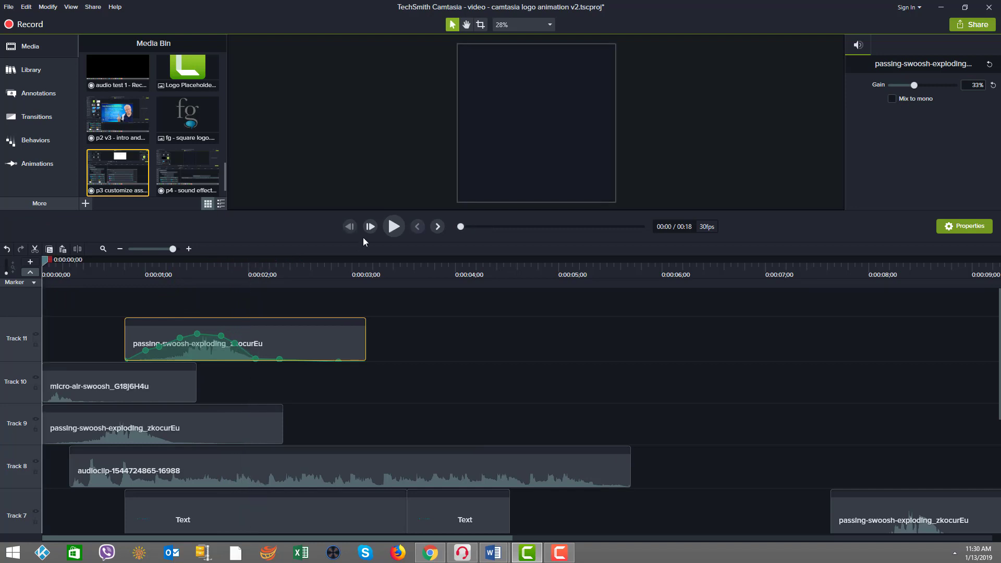
left_click(394, 227)
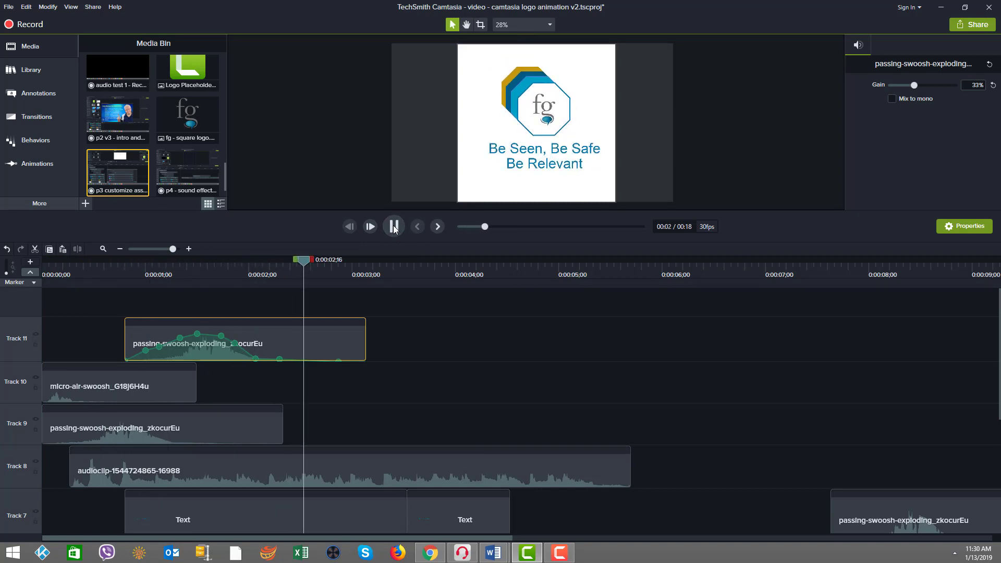
left_click(394, 227)
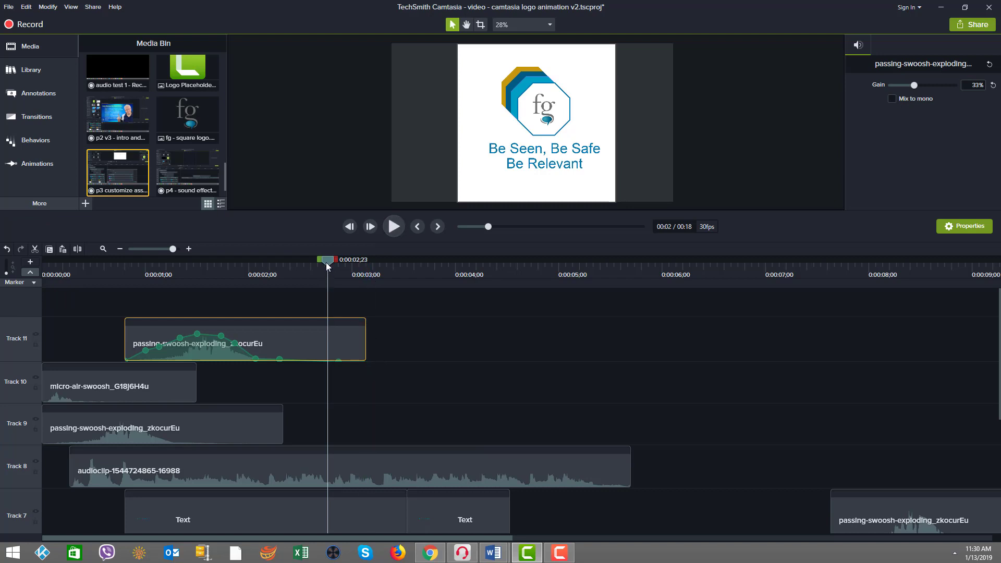
- Select the Track 8 music clip and preview from where the tagline fades in
left_click_drag(321, 267, 395, 375)
left_click(414, 465)
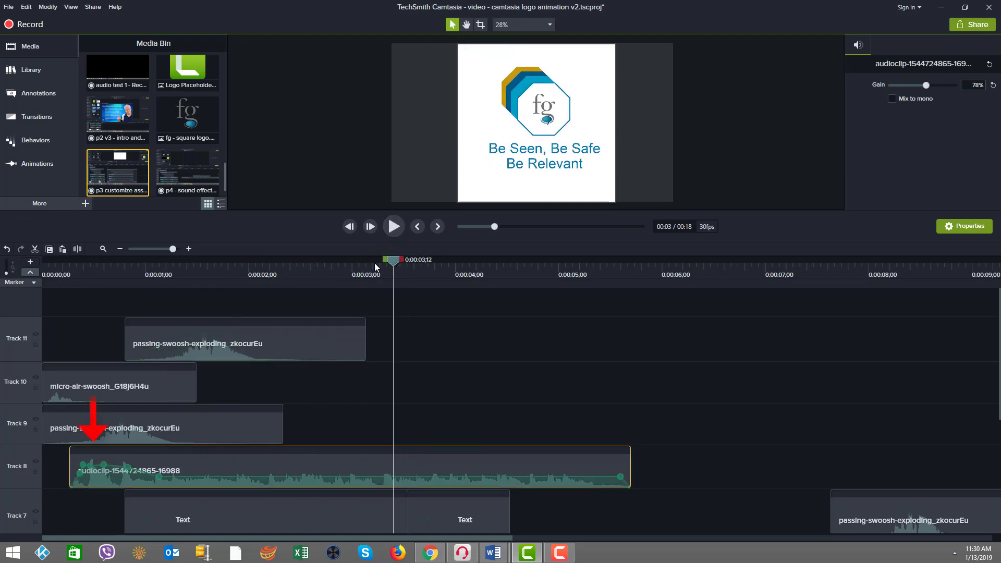
left_click_drag(360, 268, 476, 313)
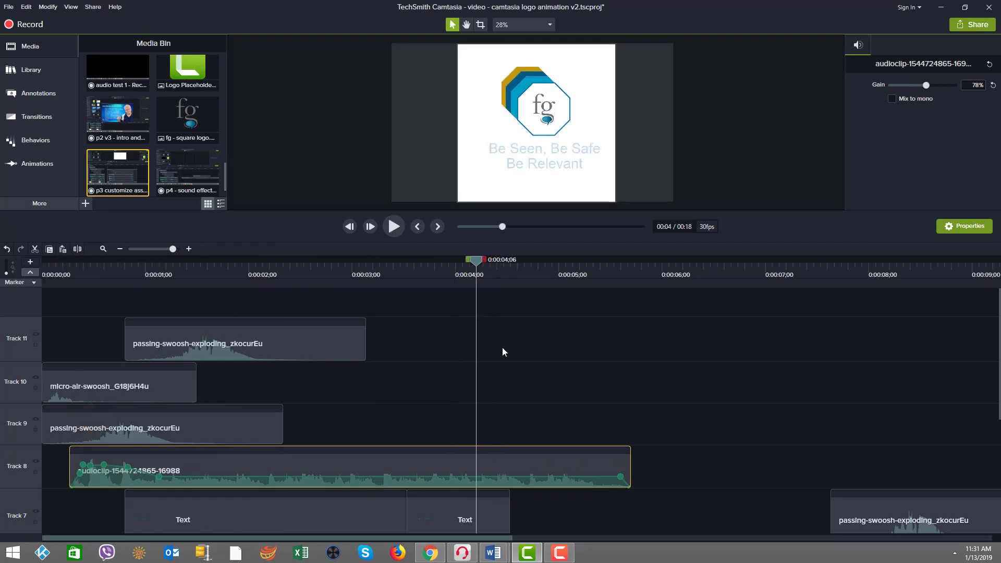
left_click(393, 227)
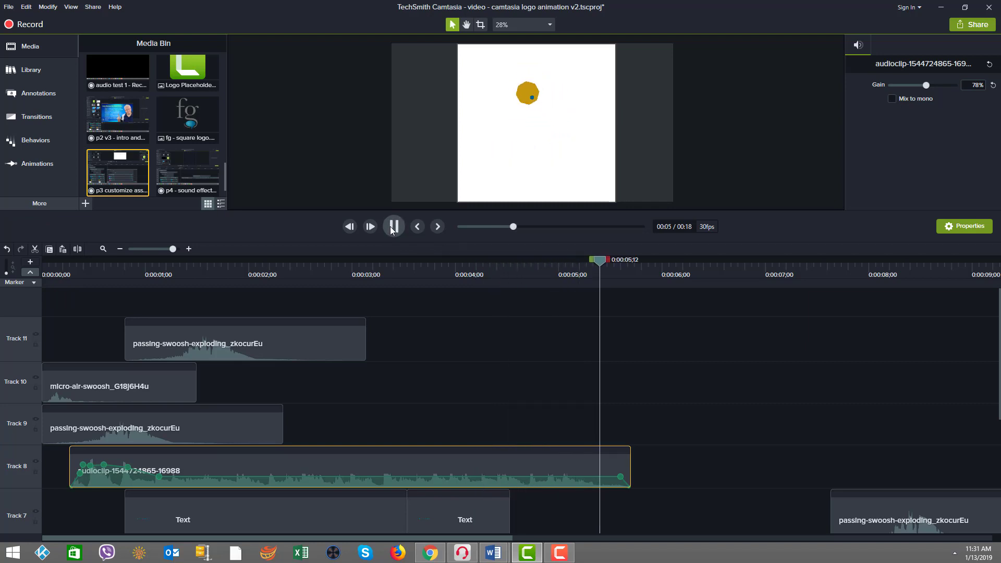
left_click(393, 227)
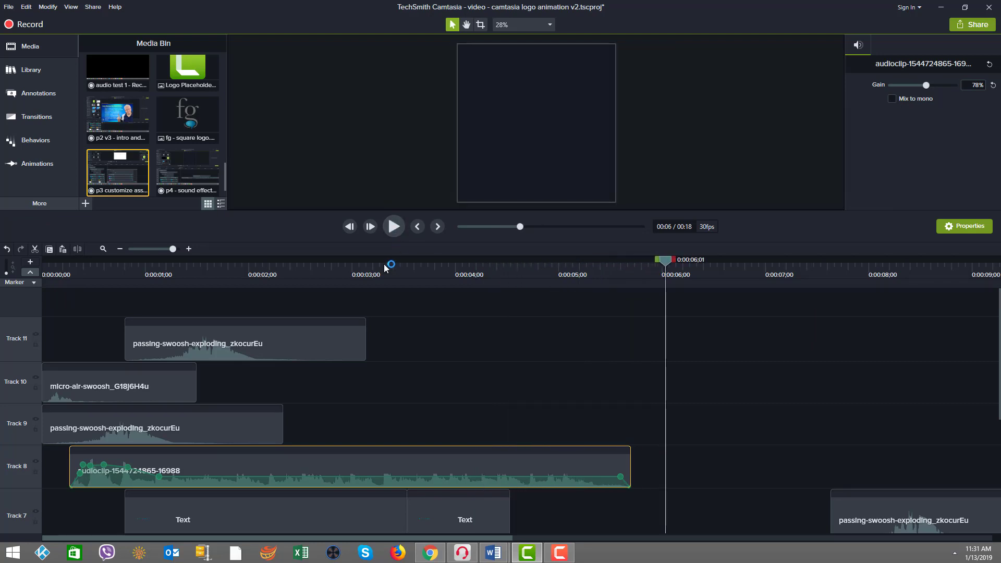
- Replay from the very start and pause at 0:00:01;13 on the logo and tagline
left_click(71, 275)
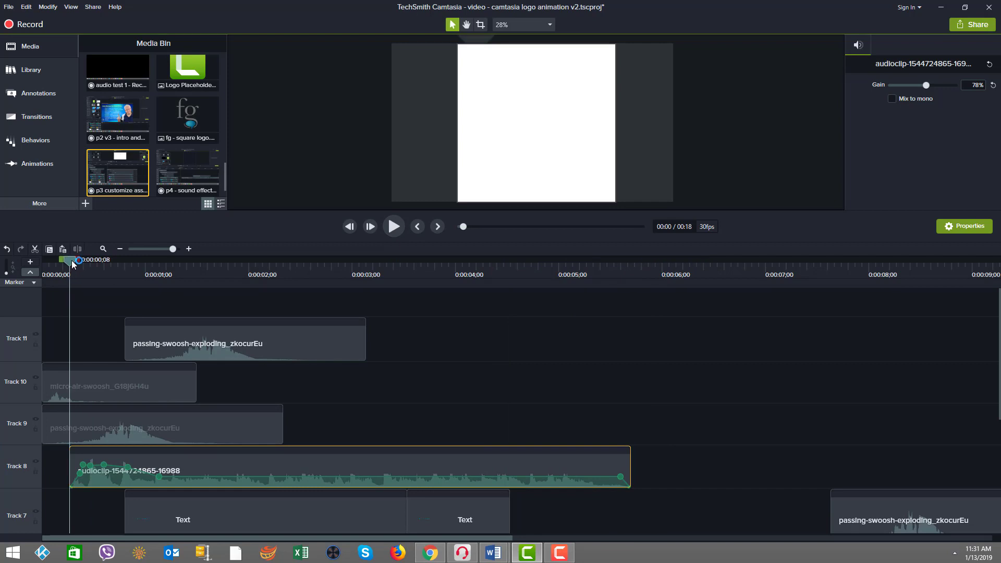
left_click_drag(70, 261, 44, 261)
left_click(392, 231)
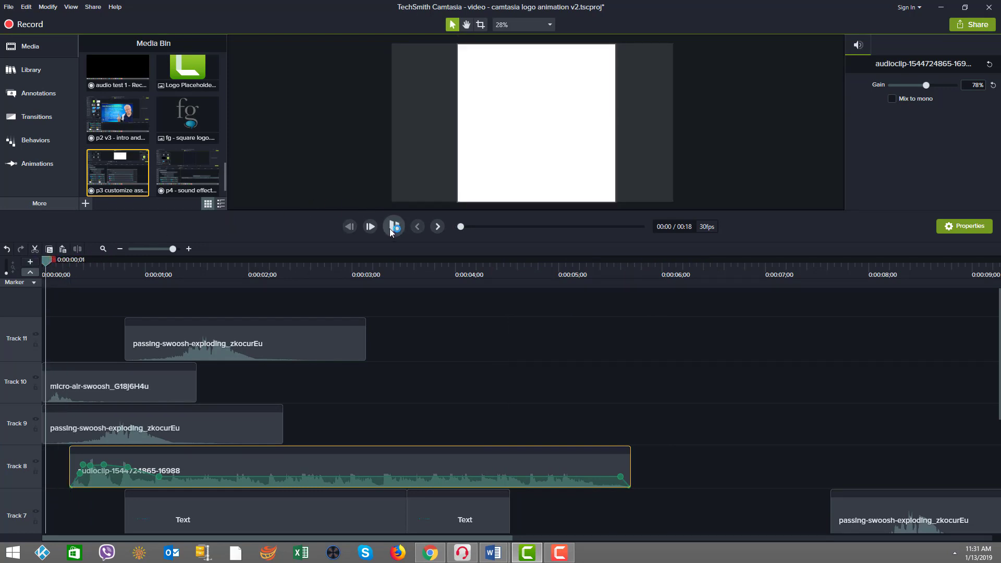
left_click(385, 229)
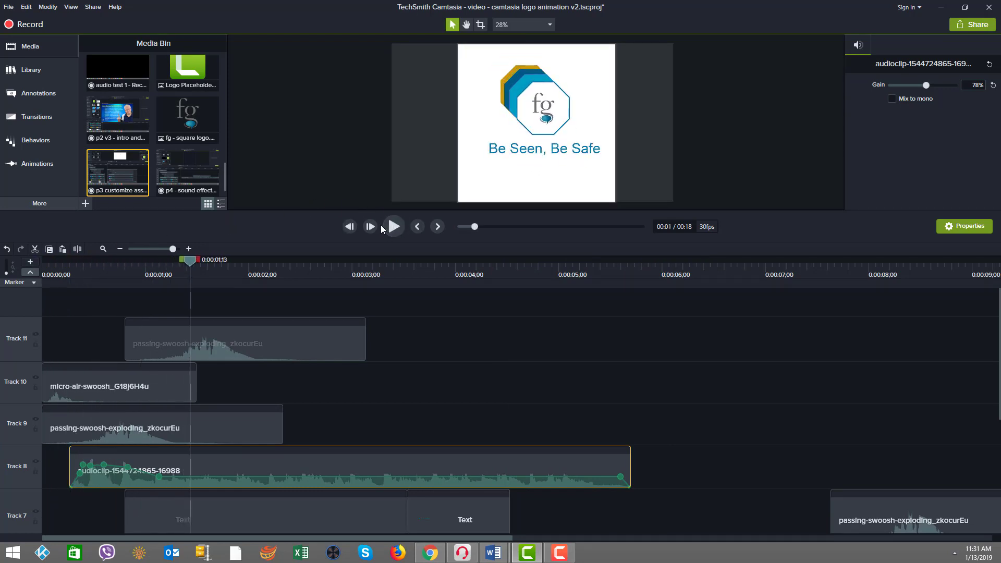
scroll(436, 360, "down", 1)
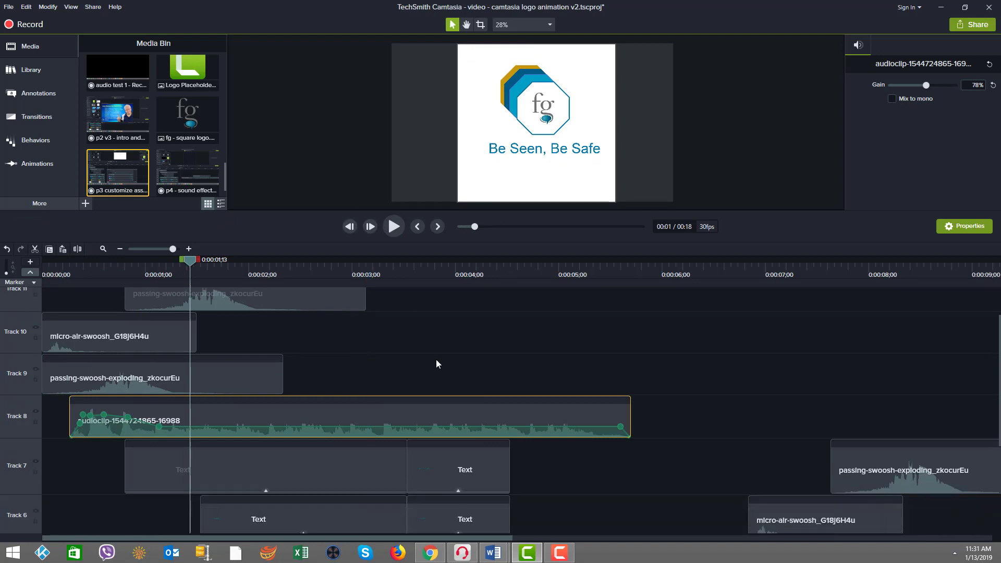
- Check the gain of the Track 9 swoosh, micro-air-swoosh and Track 11 swoosh clips
left_click(201, 377)
left_click(159, 334)
left_click(162, 305)
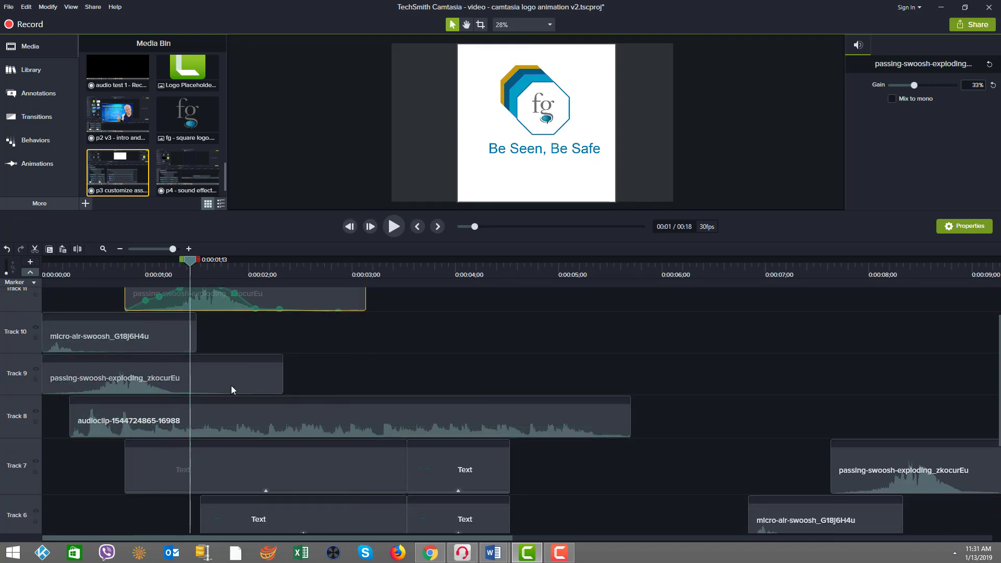
scroll(219, 386, "up", 1)
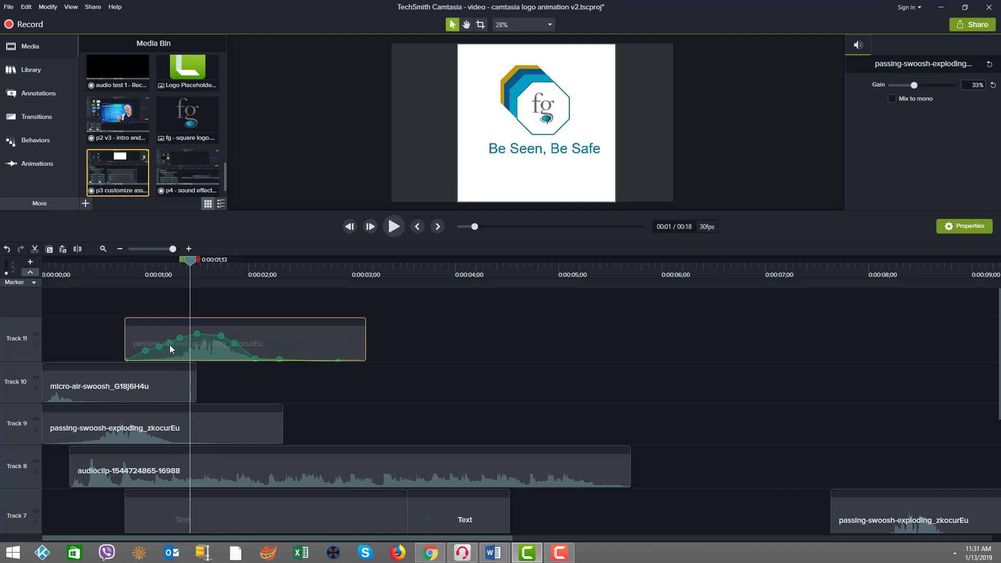
- Add a Track 11 swoosh volume point raised to about 224%, then select the swoosh and music clips together
left_click(166, 343)
left_click_drag(166, 339, 170, 336)
double_click(973, 85)
left_click_drag(428, 325, 159, 469)
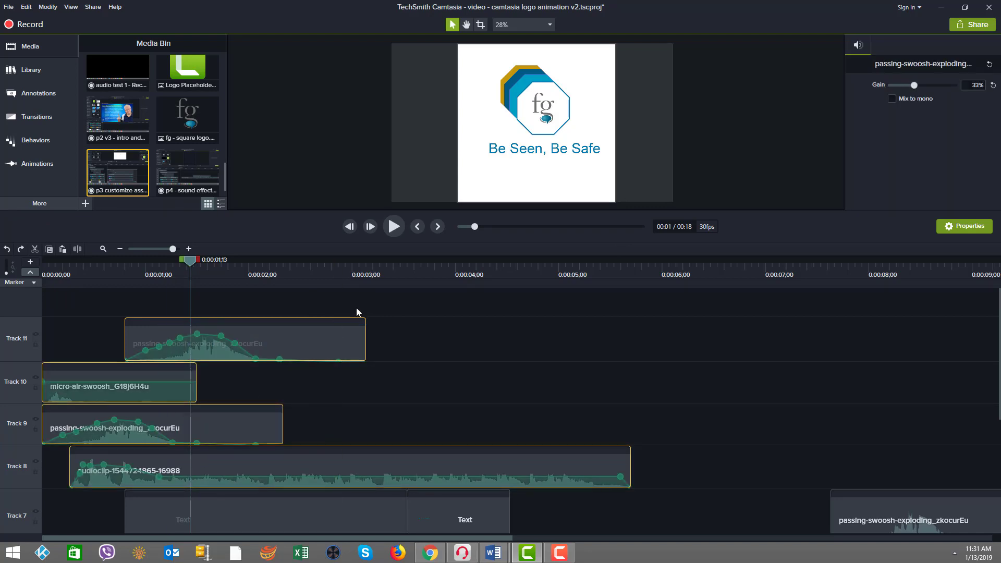
left_click(312, 339)
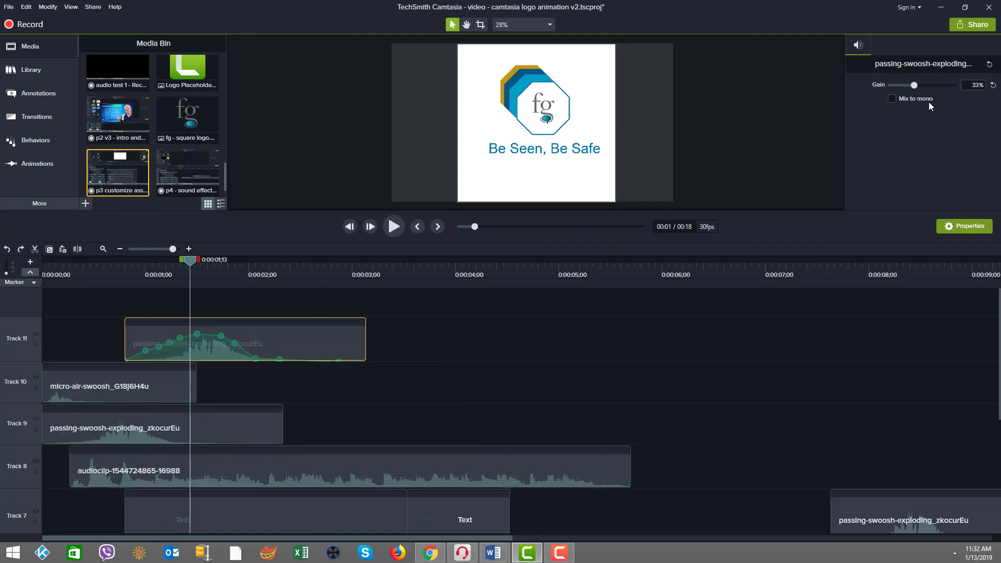
left_click(176, 385)
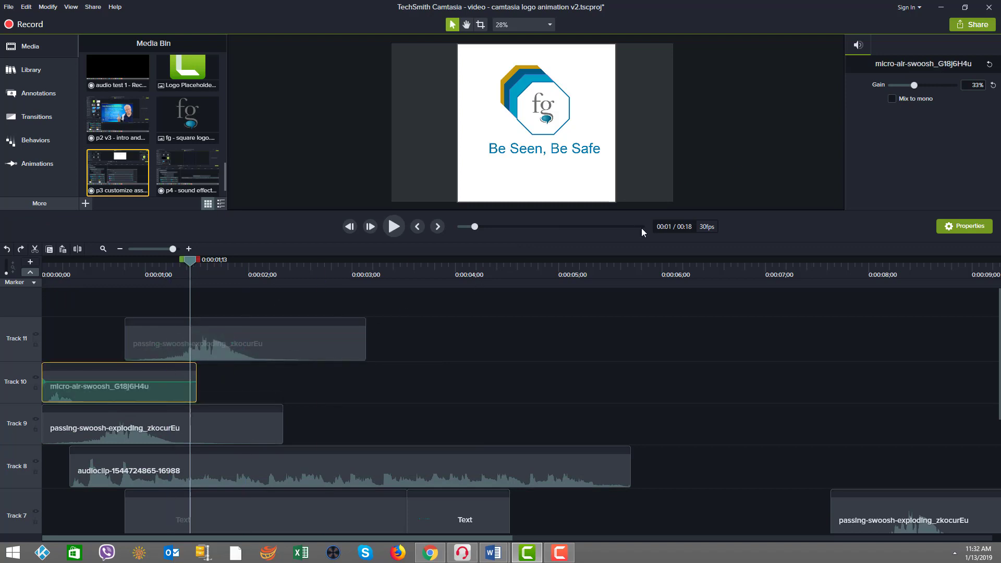
left_click(237, 427)
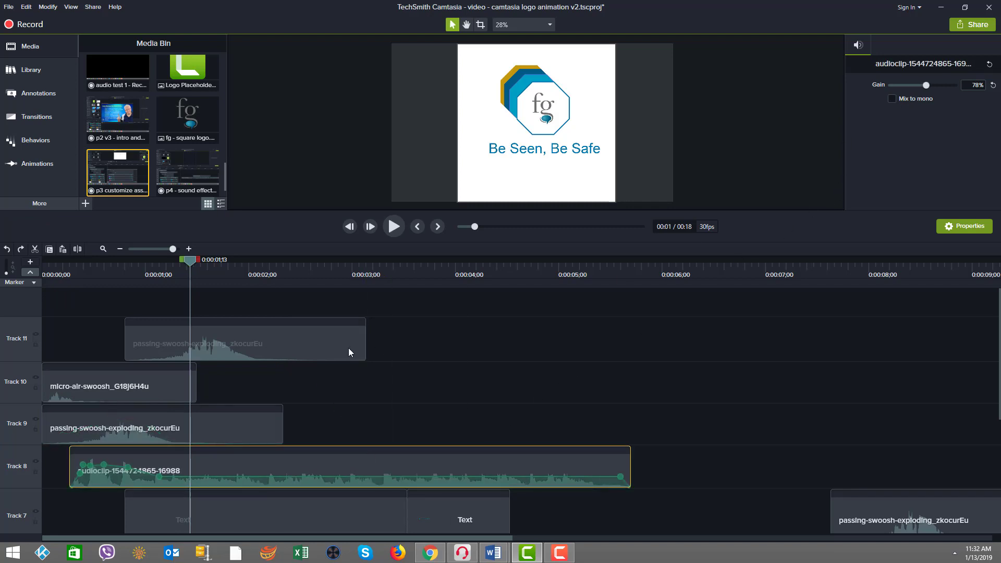
left_click_drag(392, 337, 151, 412)
left_click(440, 421)
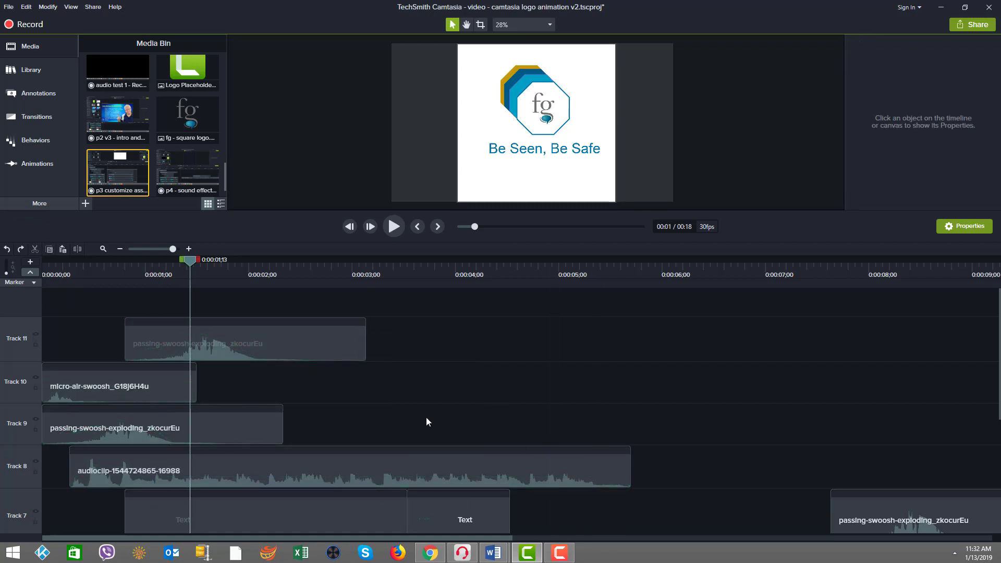
left_click(418, 462)
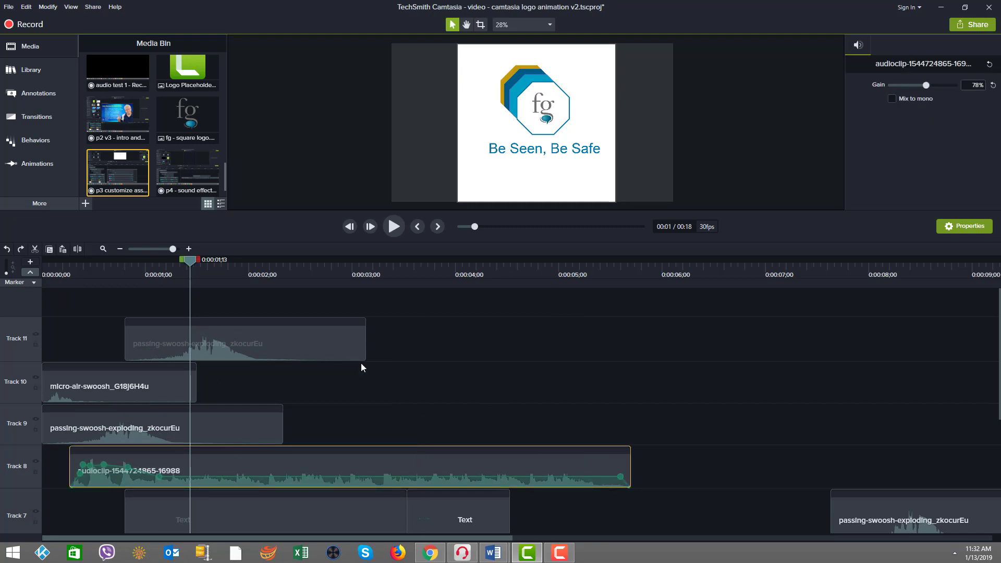
left_click(709, 274)
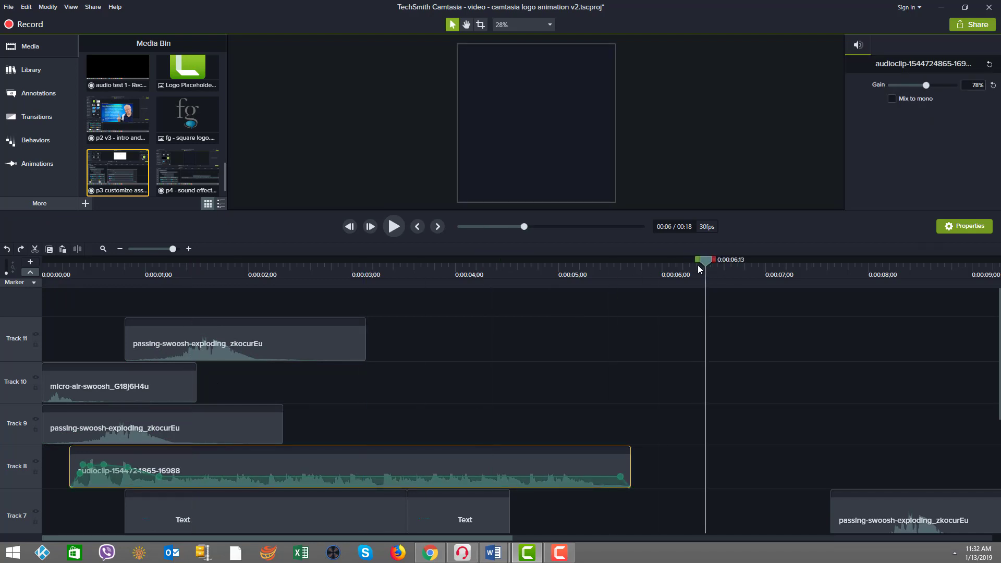
left_click_drag(755, 273, 989, 271)
scroll(693, 471, "down", 5)
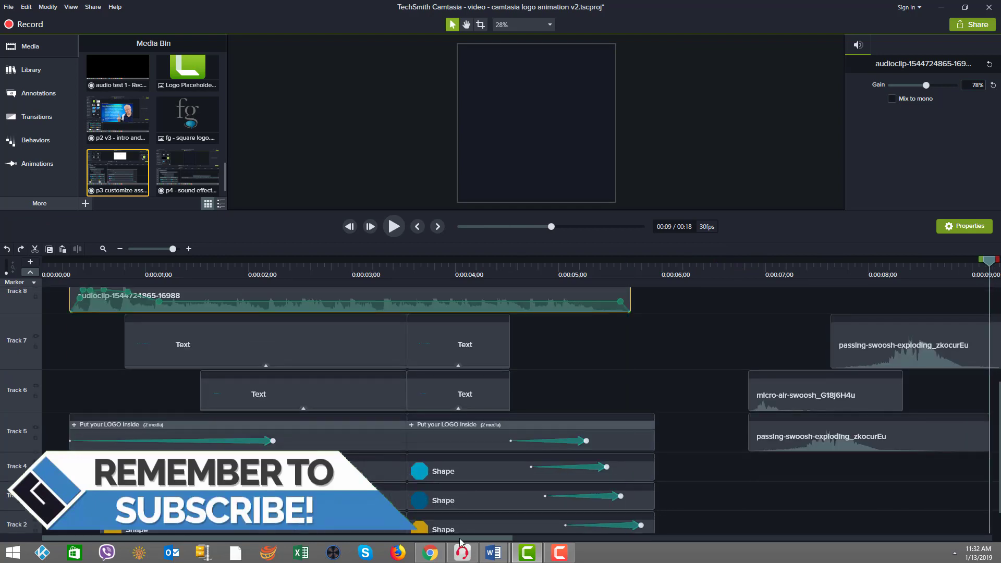
- Scroll to the 7–14 s section and select the swoosh clips on Tracks 5–8
left_click_drag(460, 537, 746, 536)
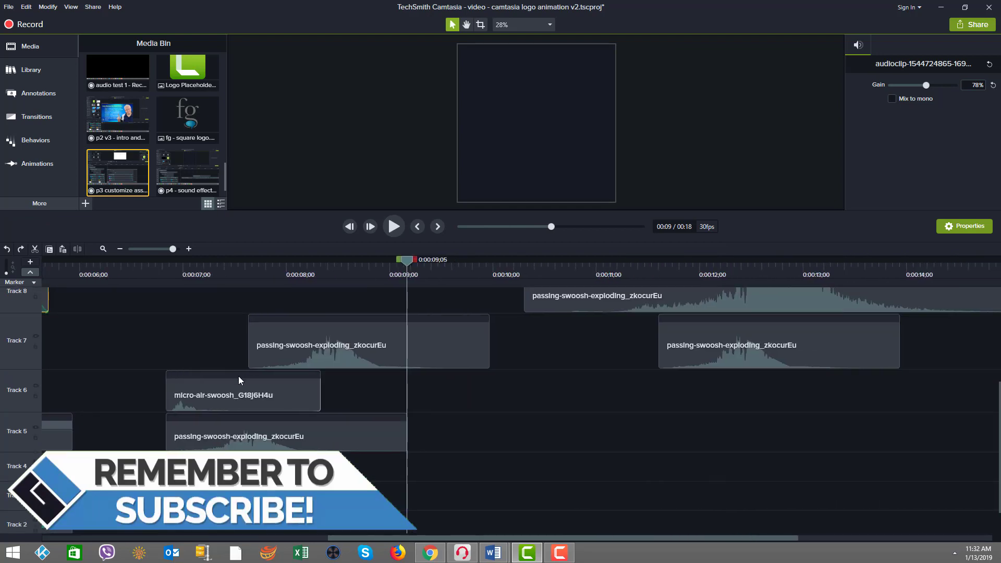
scroll(354, 339, "up", 3)
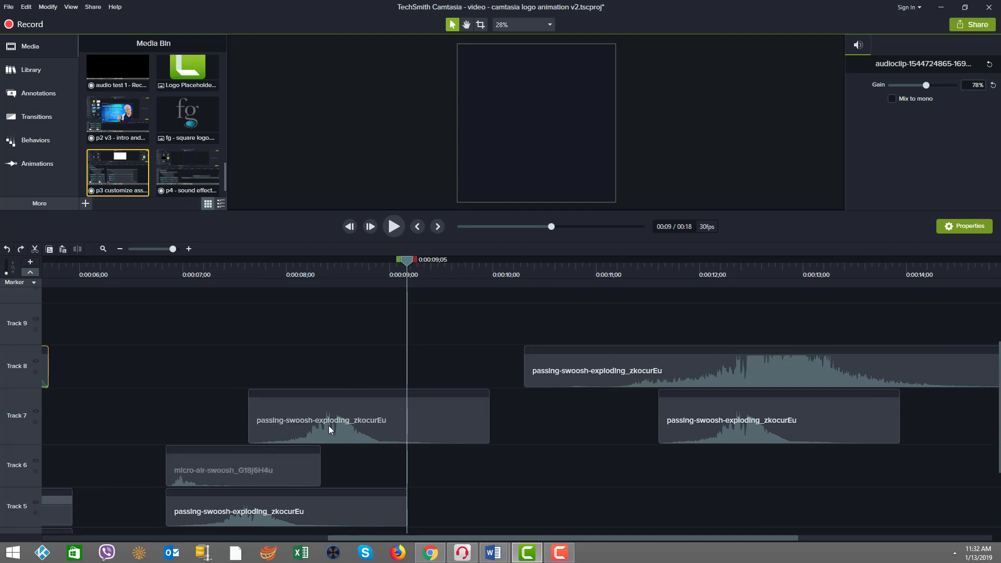
scroll(313, 412, "down", 1)
left_click_drag(164, 367, 285, 463)
scroll(541, 349, "up", 1)
left_click_drag(504, 369, 705, 418)
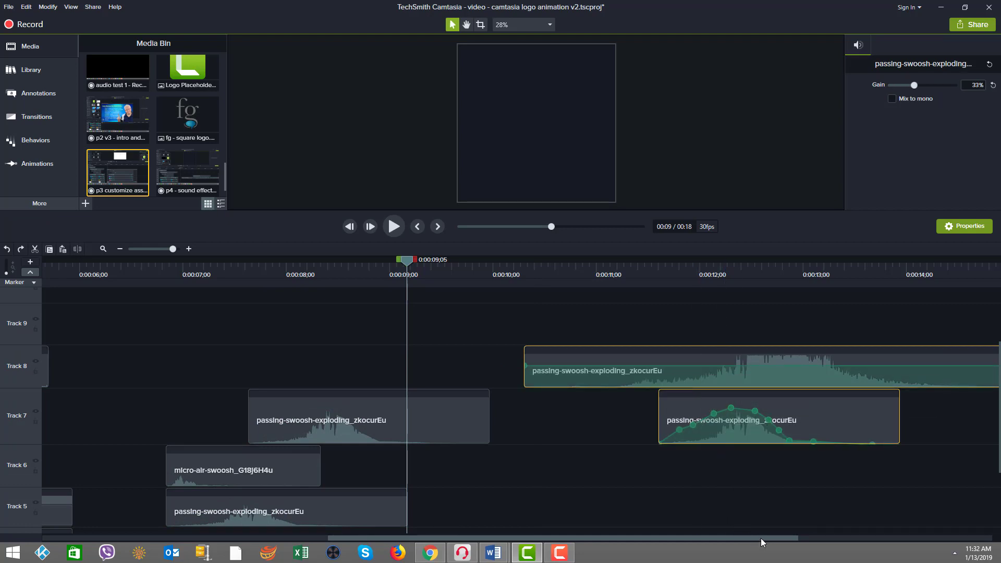
left_click_drag(762, 542, 802, 541)
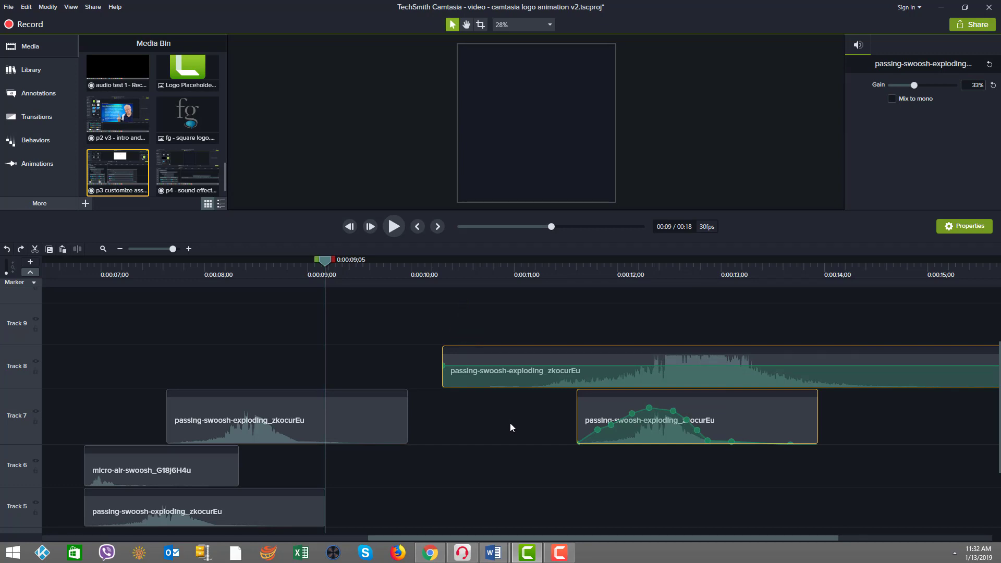
scroll(639, 386, "up", 1)
scroll(530, 441, "down", 2)
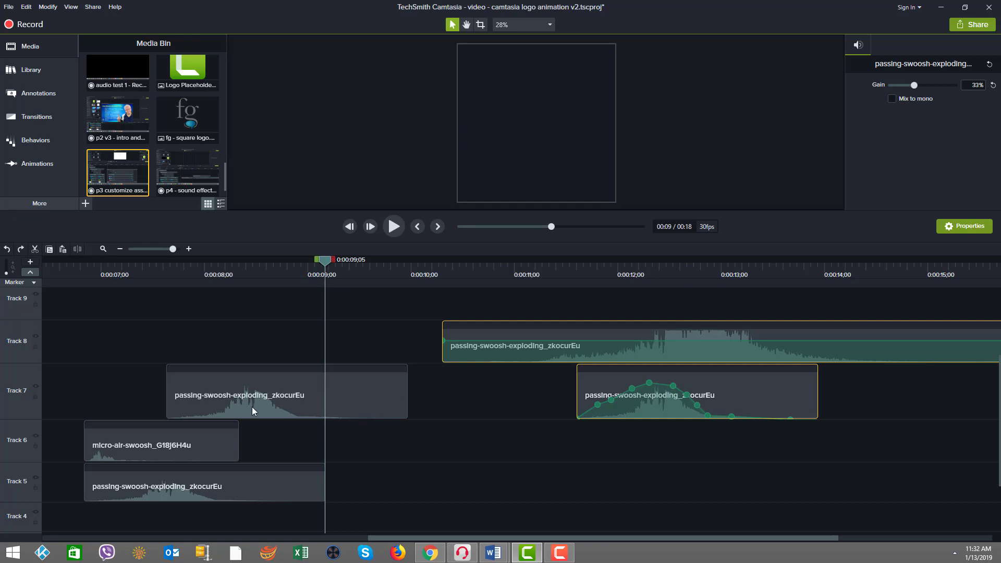
- Disable Track 7 and preview the audio from about 10 seconds
left_click(36, 386)
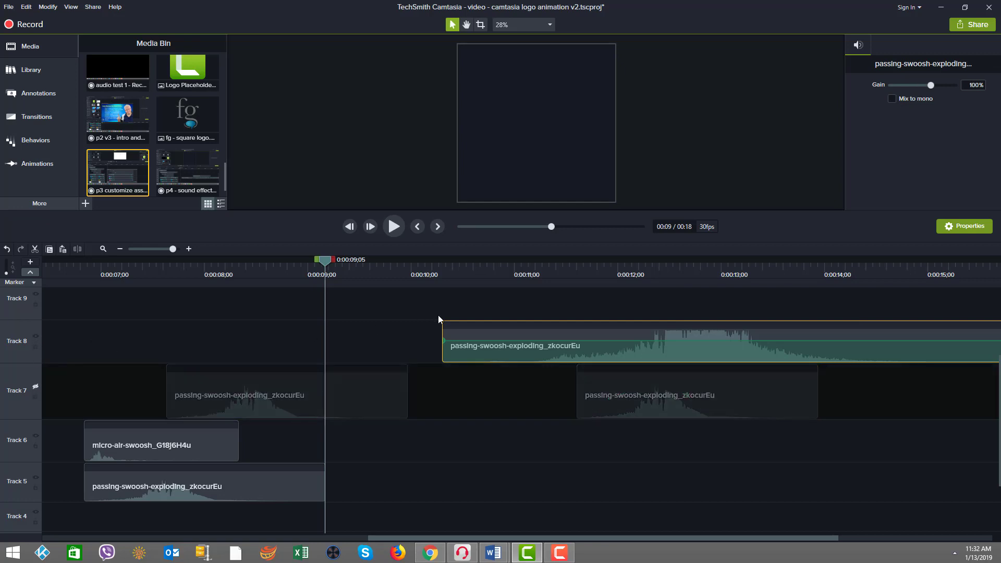
left_click(438, 273)
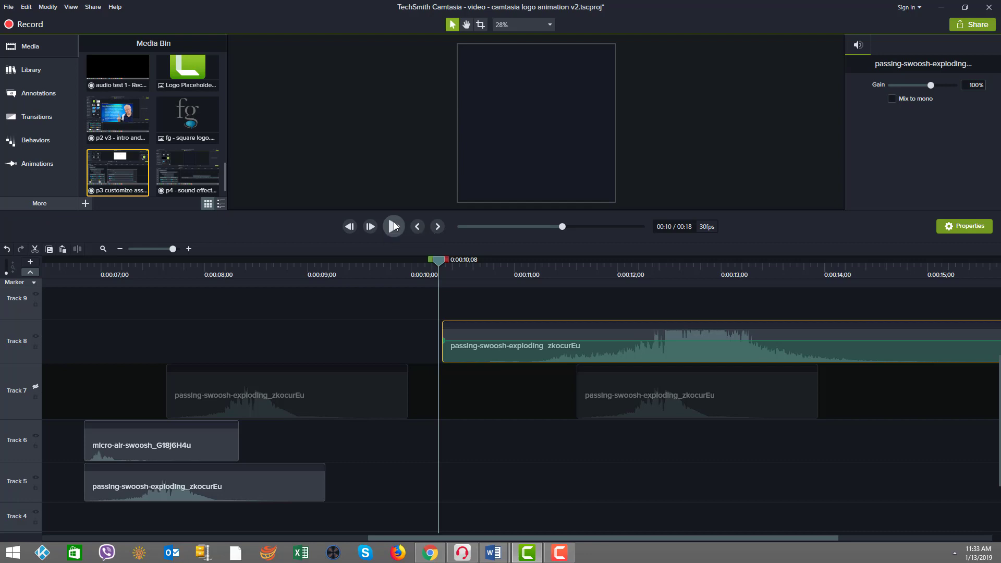
left_click(393, 226)
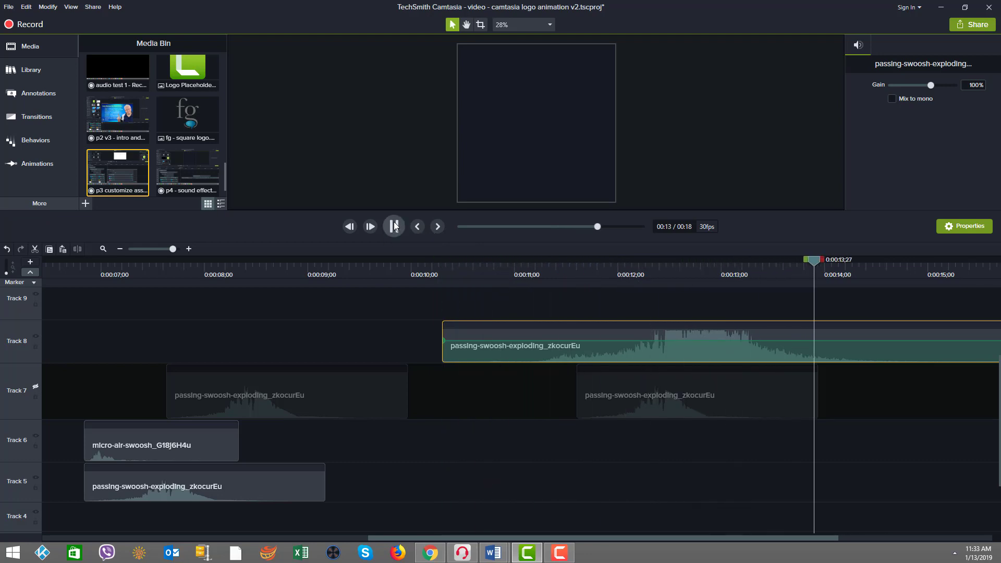
left_click(394, 226)
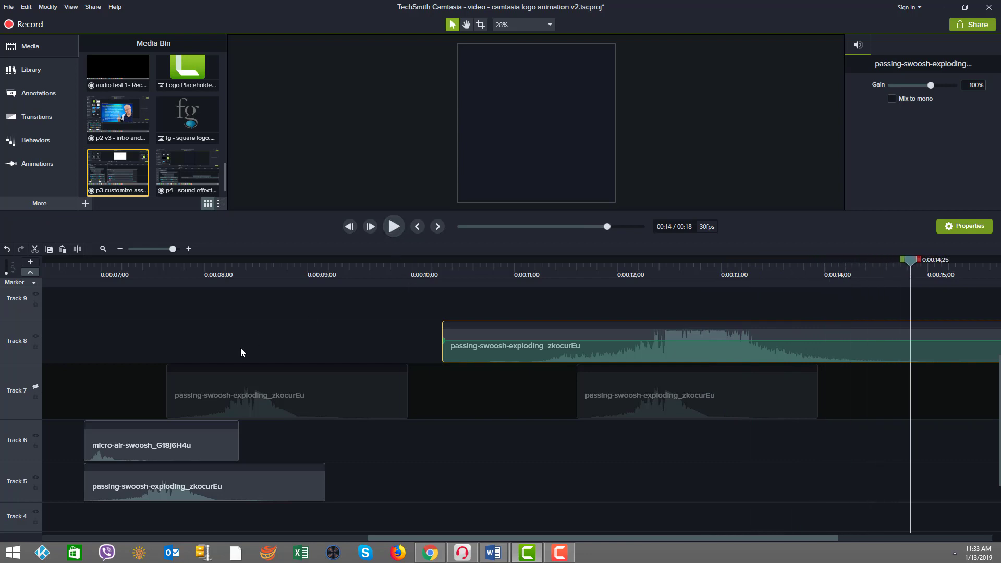
- Disable Track 8, re-enable Track 7, and preview from about 11 seconds
left_click(35, 338)
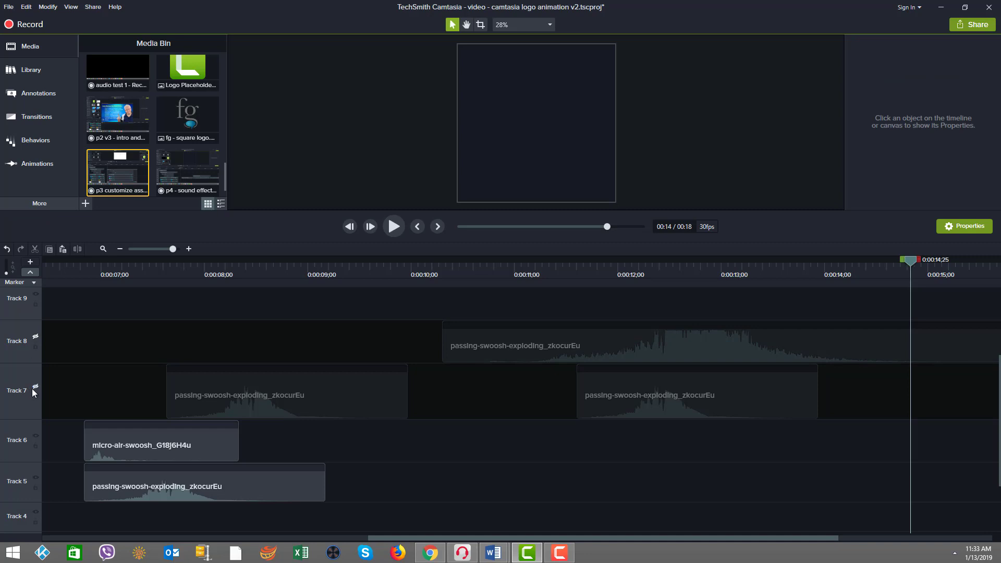
left_click(35, 387)
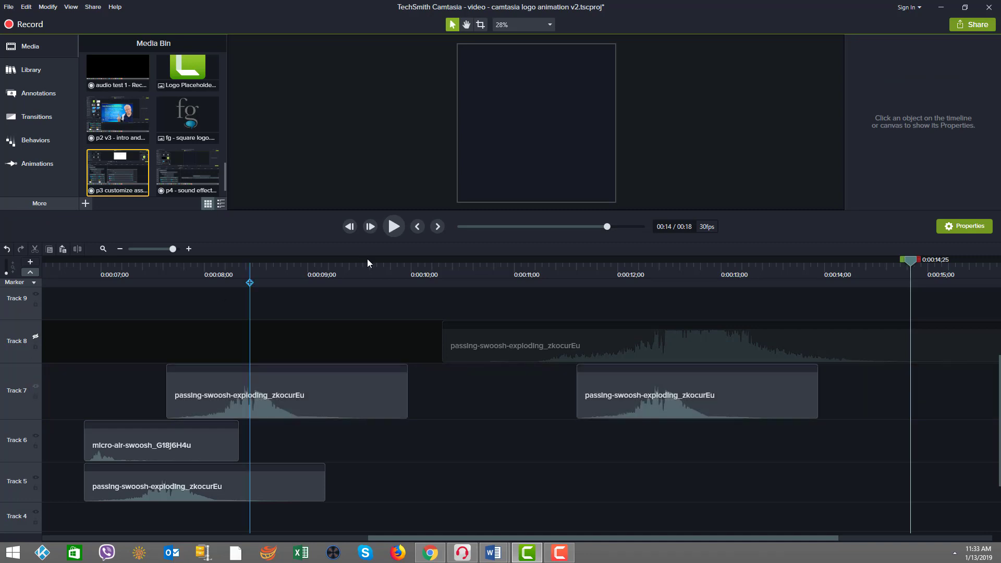
left_click(499, 275)
left_click(395, 227)
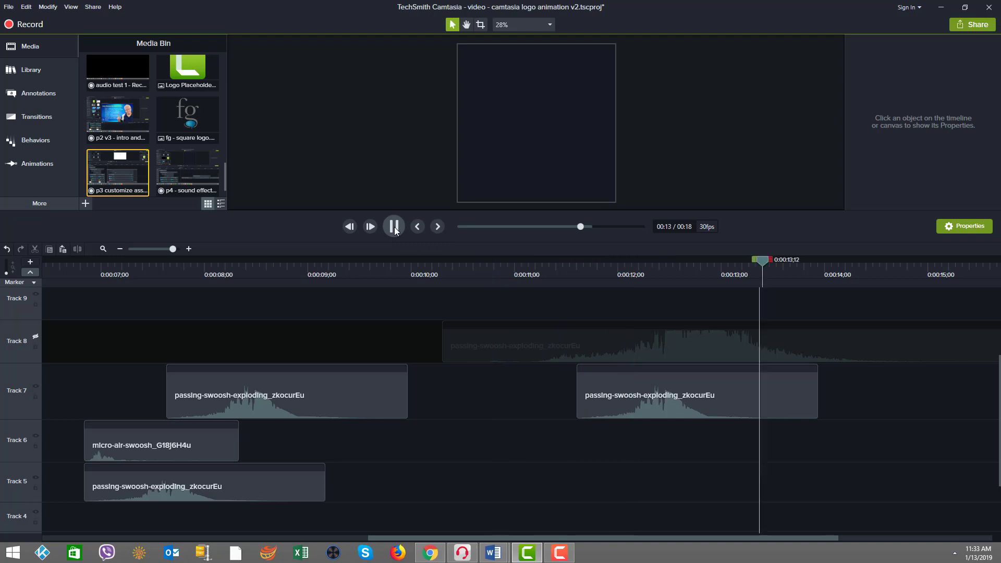
left_click(395, 229)
- Replay from about 11 seconds, then select the later Track 7 passing-swoosh to see its 33% gain
left_click(570, 275)
left_click(395, 227)
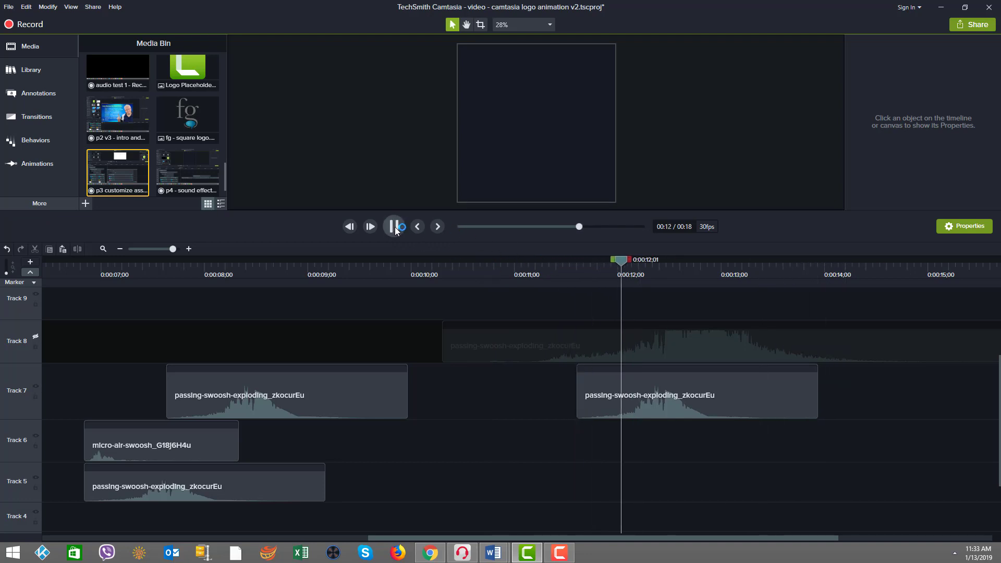
left_click(395, 227)
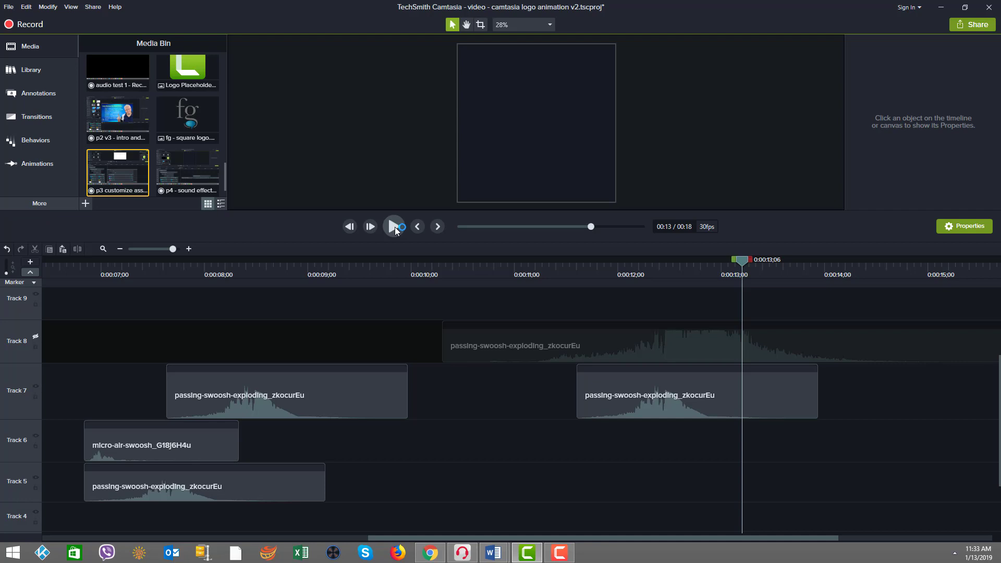
left_click(676, 395)
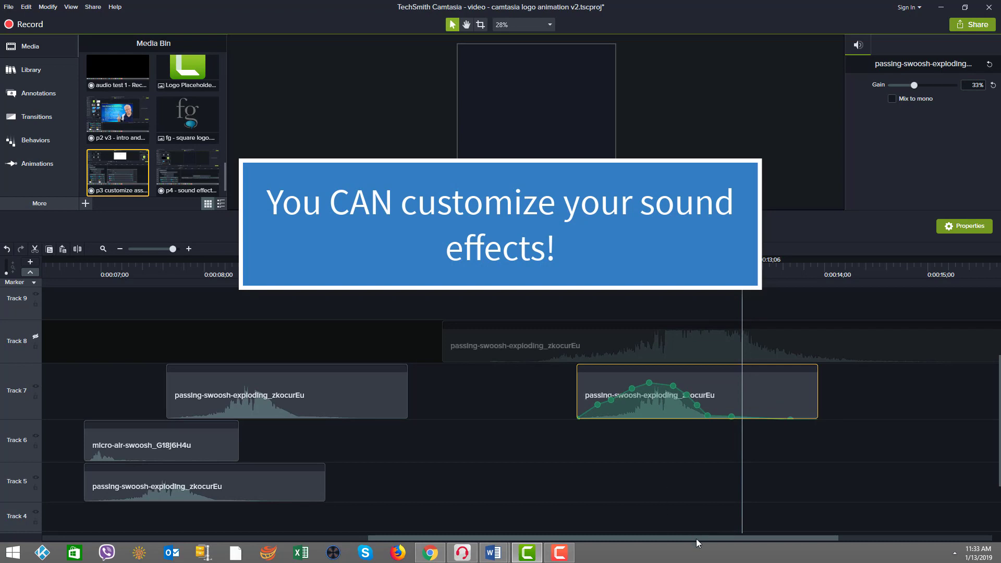
- At 16;19, compare the Track 7 (100%) and Track 6 (33%) micro-air-swoosh gains, then deselect
left_click_drag(696, 539, 842, 538)
left_click_drag(896, 523, 896, 481)
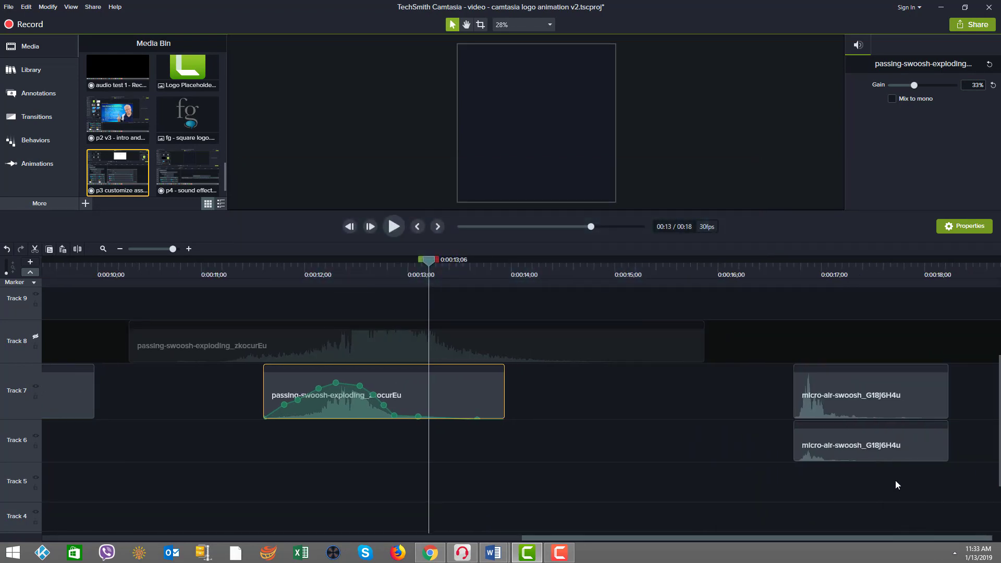
left_click(785, 272)
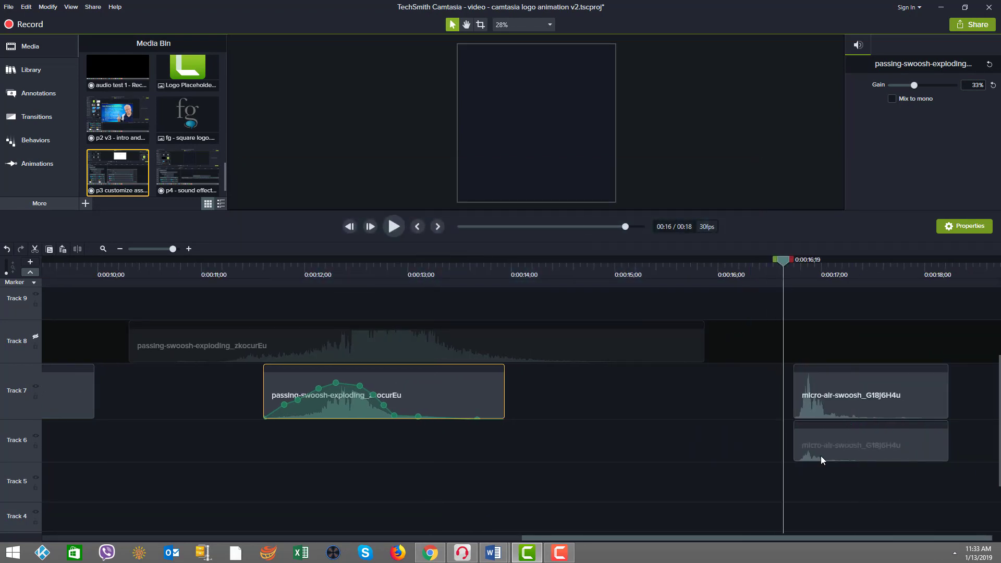
left_click(844, 401)
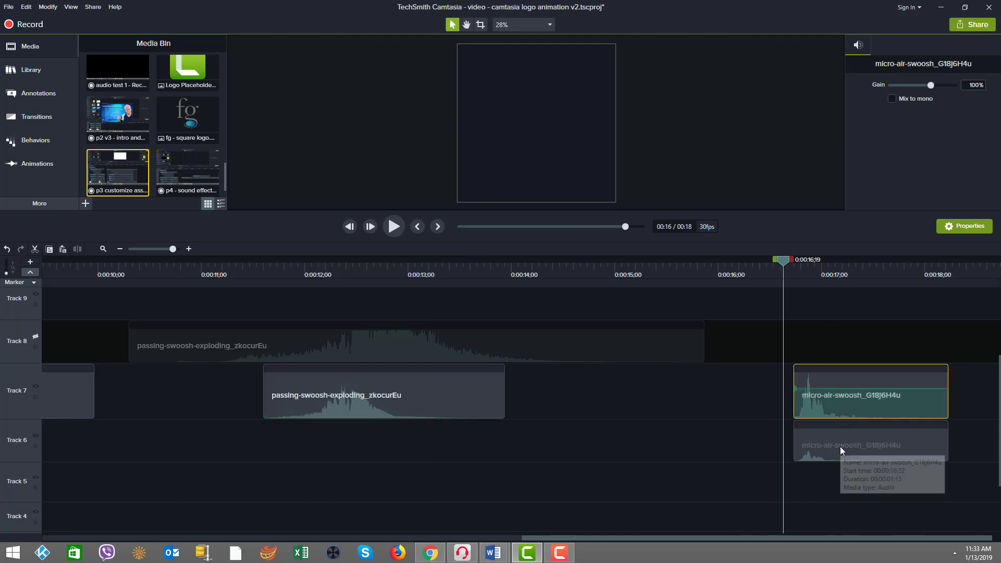
left_click(840, 446)
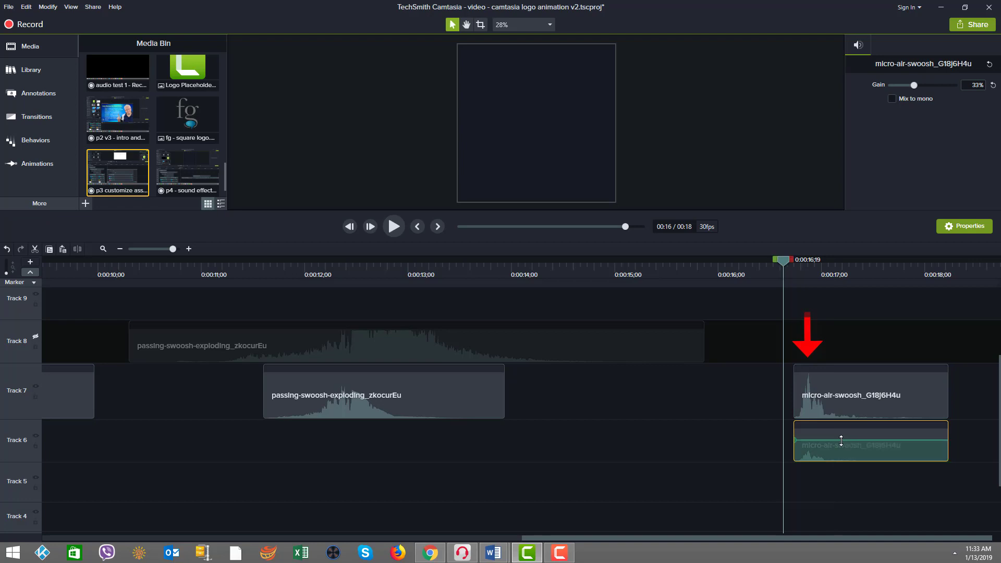
left_click(834, 409)
left_click(847, 452)
double_click(974, 86)
left_click(693, 373)
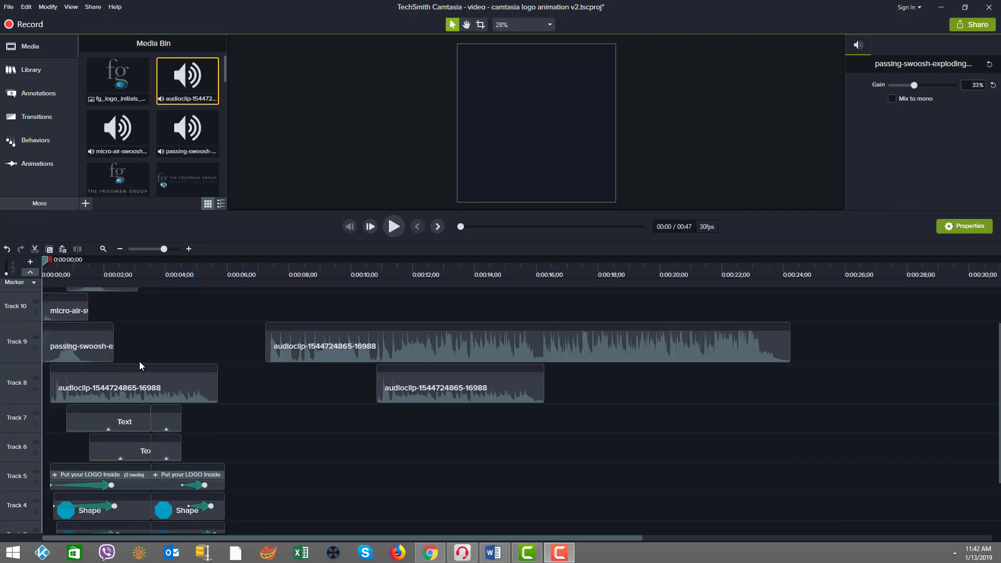
- Check the gain of both Track 8 music clips and the long Track 9 music clip
left_click(110, 389)
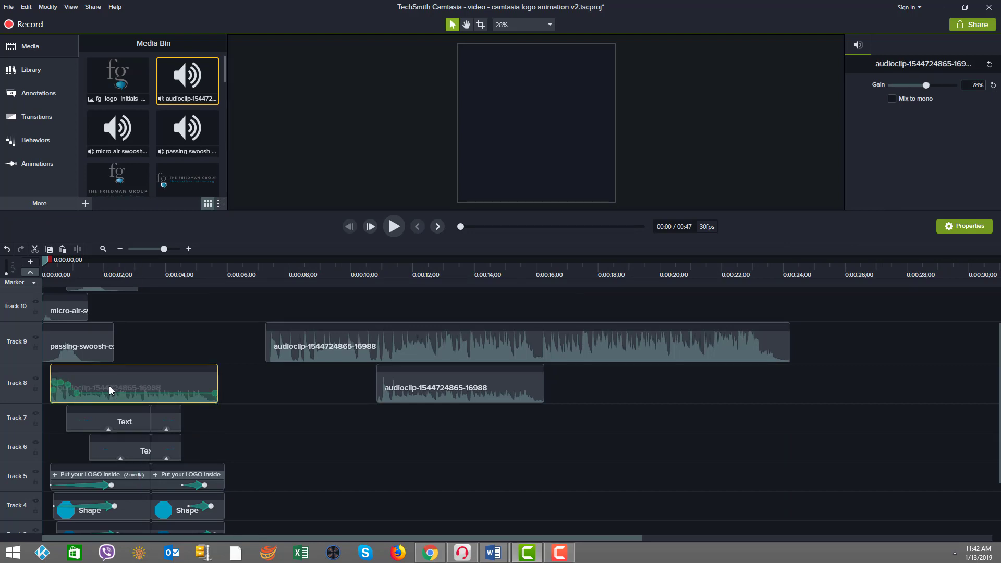
left_click(440, 387)
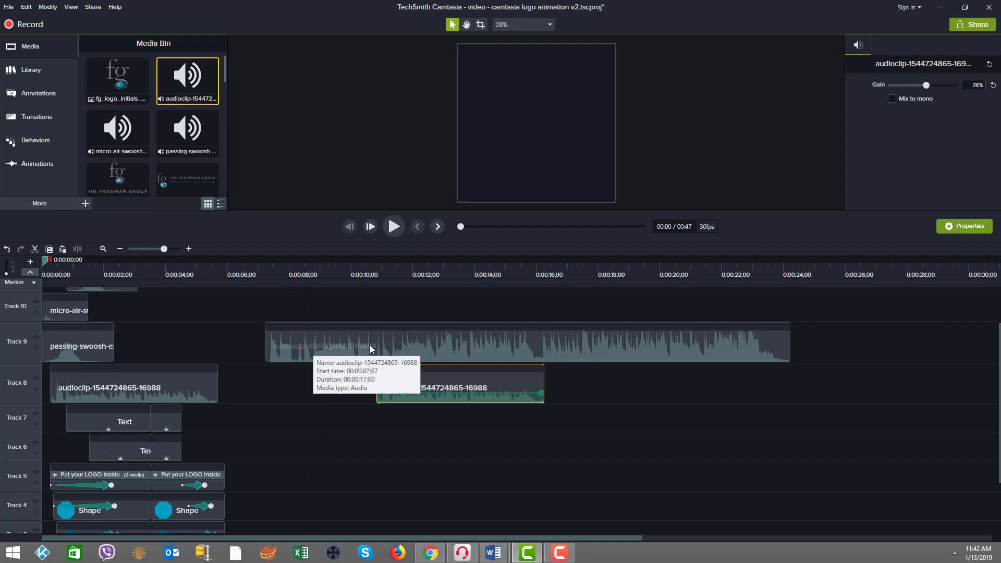
left_click(407, 344)
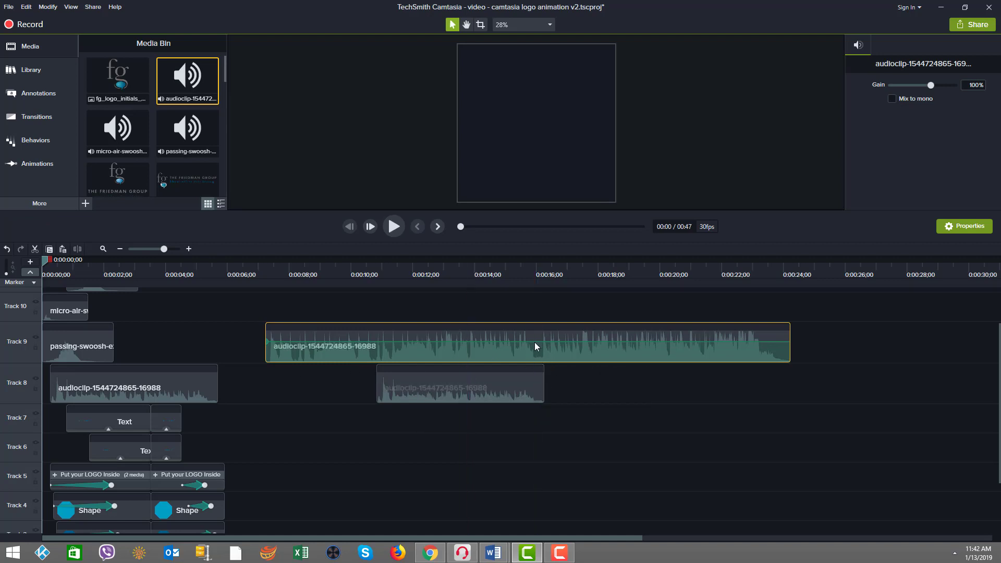
- Mark the range from 0:00:10;25 to 0:00:16;08, matching the second Track 8 clip
left_click(537, 274)
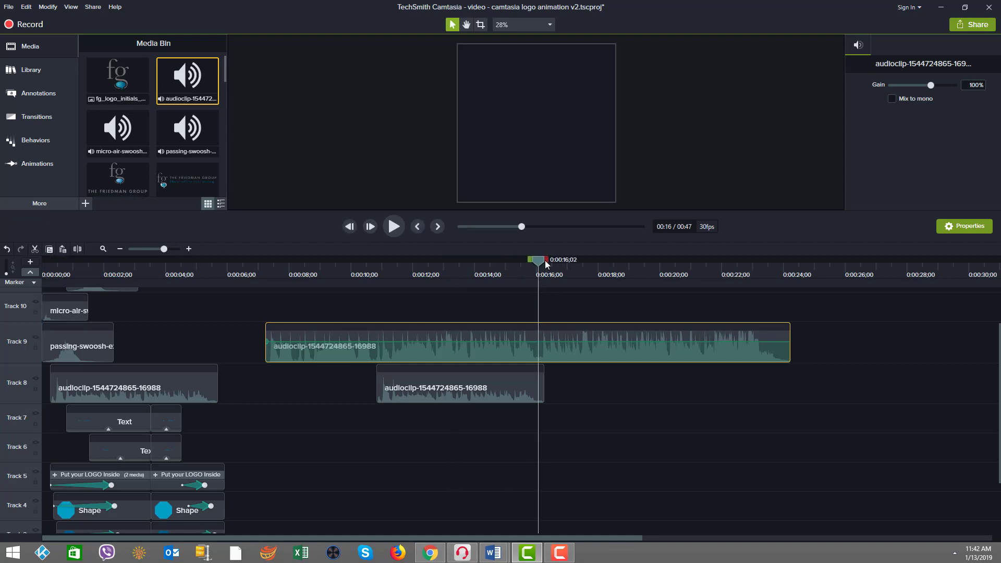
left_click_drag(539, 262, 546, 321)
left_click_drag(536, 262, 366, 288)
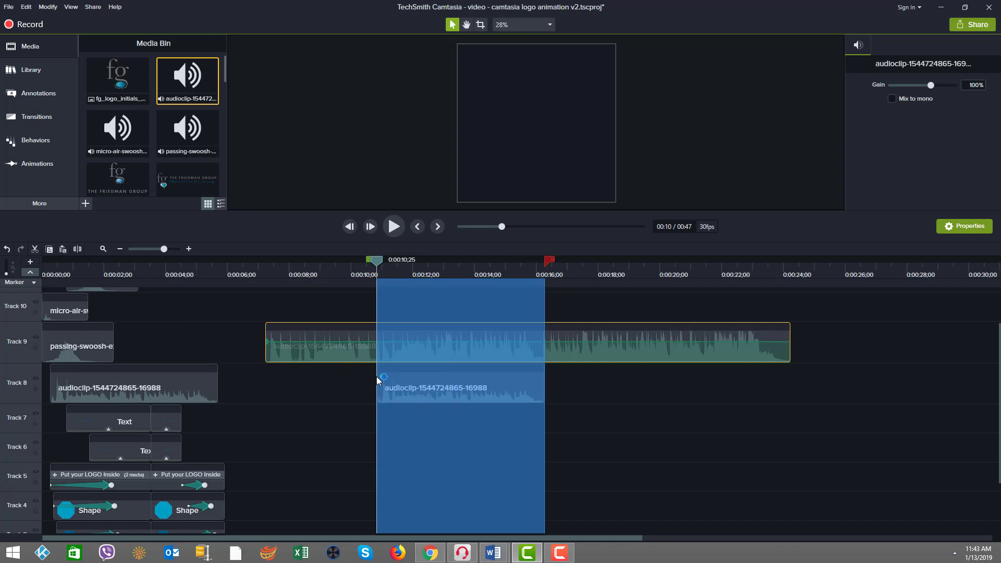
- Toggle Track 9 off and back on, and clear the marked range at about 0:07;25
left_click(298, 397)
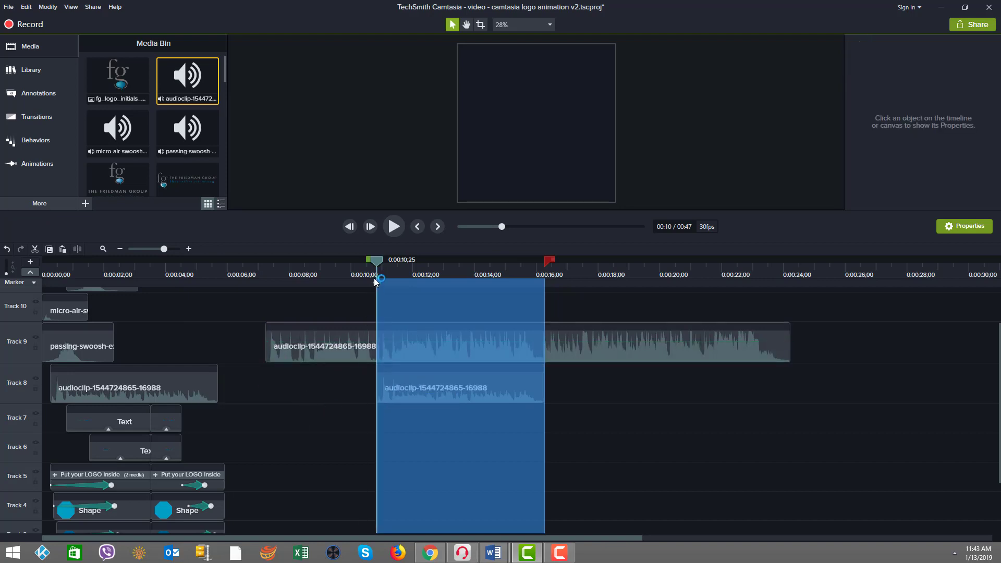
left_click(34, 338)
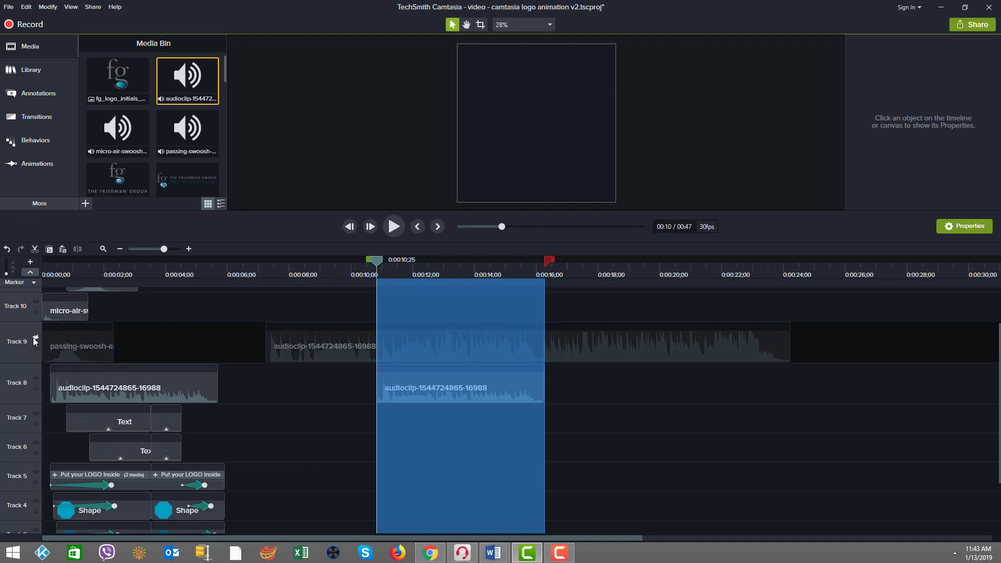
left_click(34, 338)
left_click(284, 271)
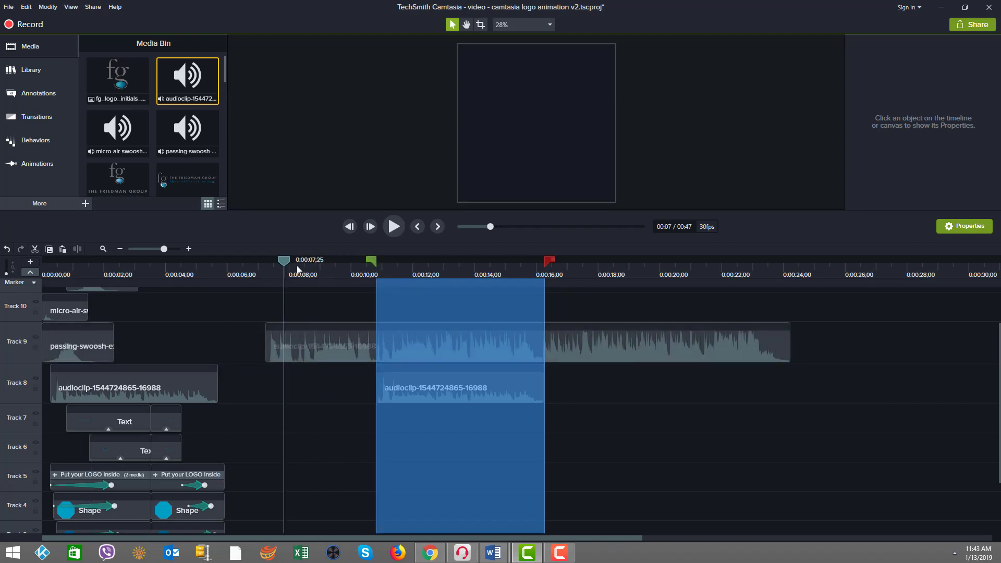
mouse_move(286, 265)
left_mouse_down()
mouse_move(295, 264)
mouse_move(271, 272)
left_mouse_up()
- Preview the audio from about 7 to 16 seconds, then select the second Track 8 music clip
left_click(389, 228)
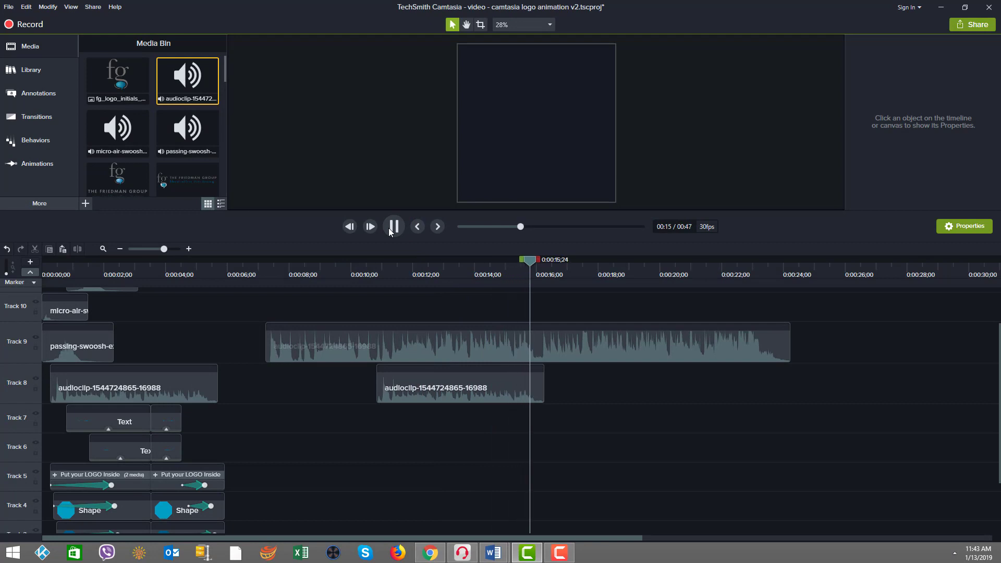
left_click(390, 231)
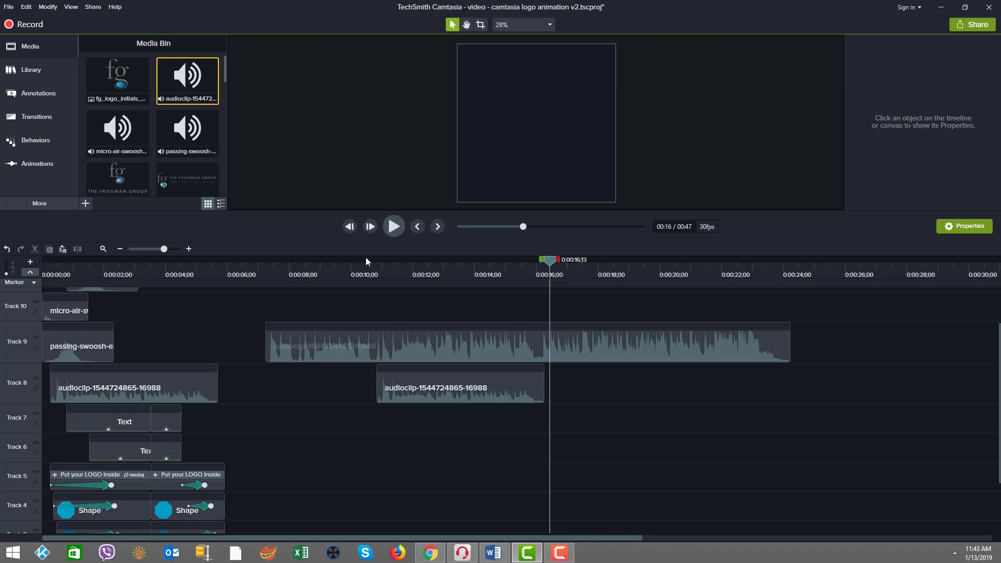
left_click(424, 389)
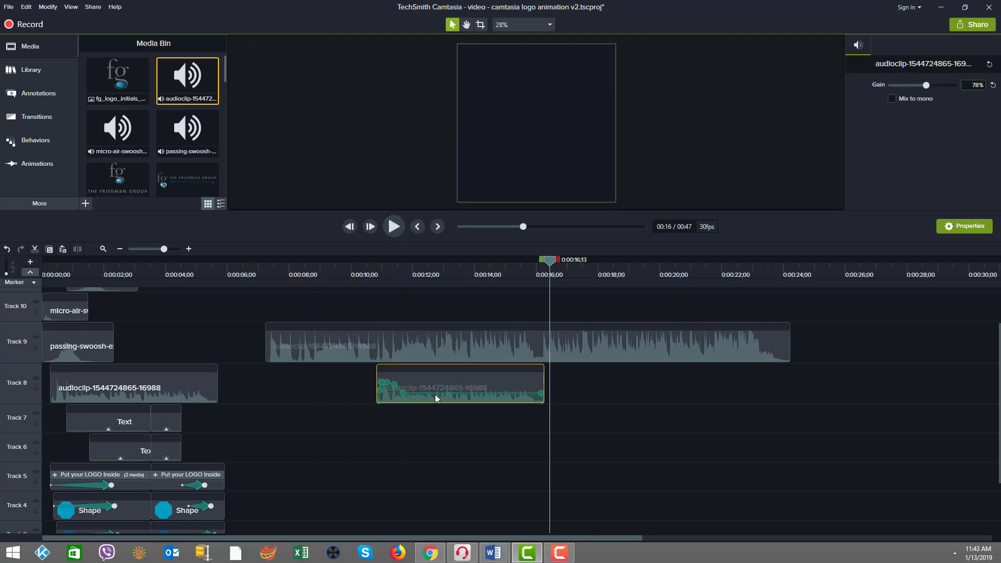
- Try a raised volume point on the second Track 8 music clip, then undo it
left_click(448, 393)
left_click_drag(450, 394, 448, 391)
key("ctrl+z")
- Zoom the timeline in twice near 16 seconds, reselect the Track 8 clip, and drag the playhead to the start
scroll(142, 334, "up", 2)
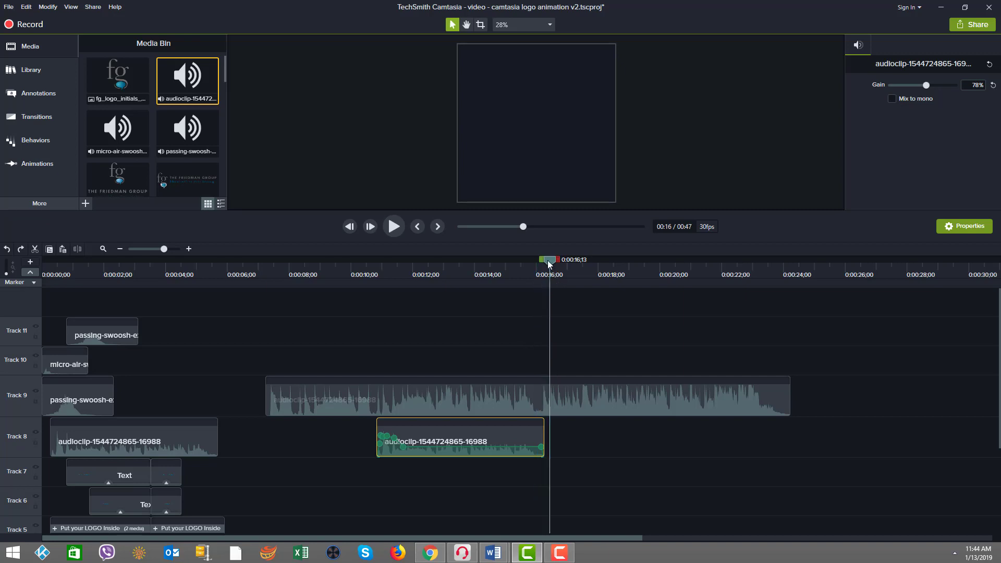
mouse_move(549, 260)
left_mouse_down()
mouse_move(528, 265)
mouse_move(551, 263)
left_mouse_up()
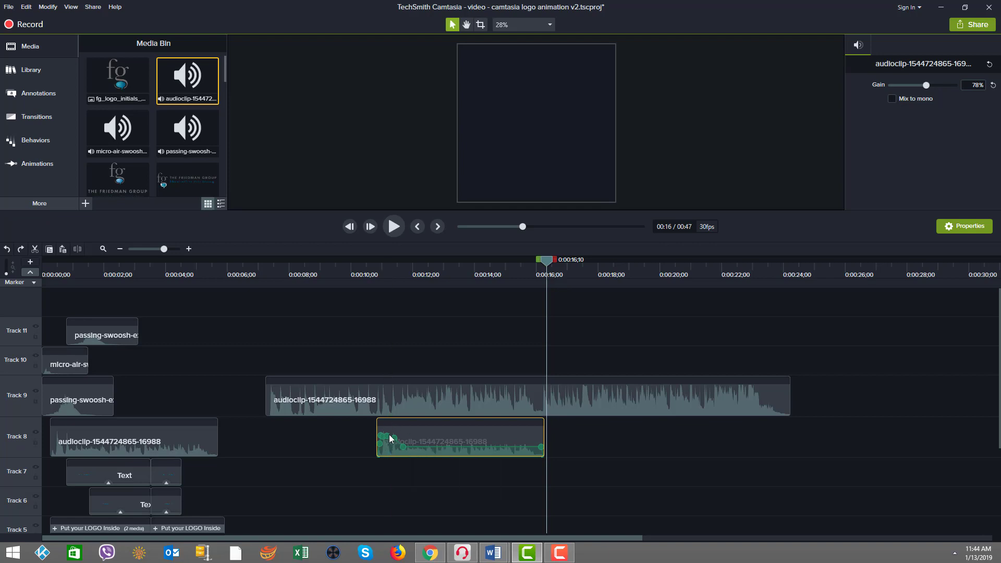
left_click(366, 446)
key("ctrl+equal")
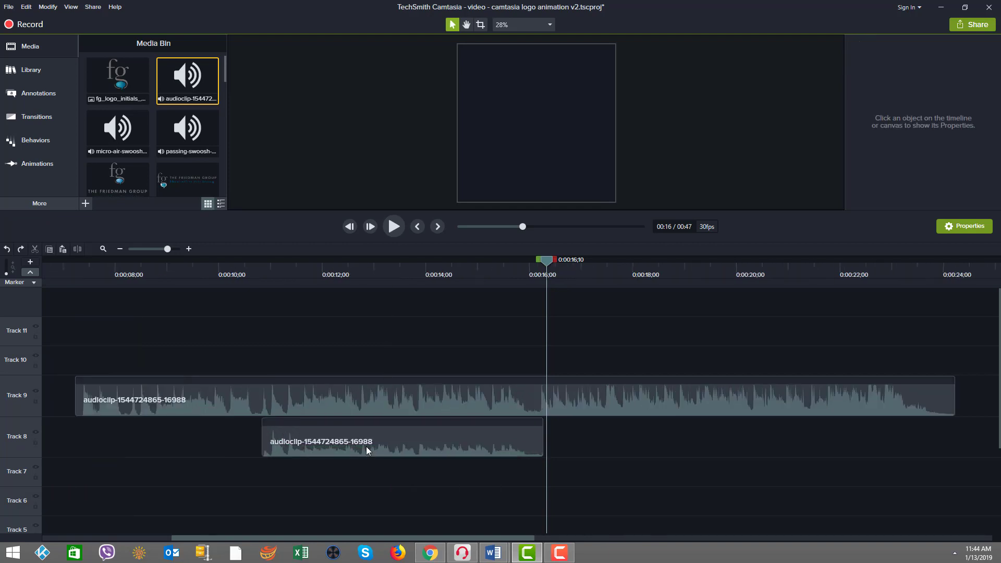
key("ctrl+equal")
left_click(107, 447)
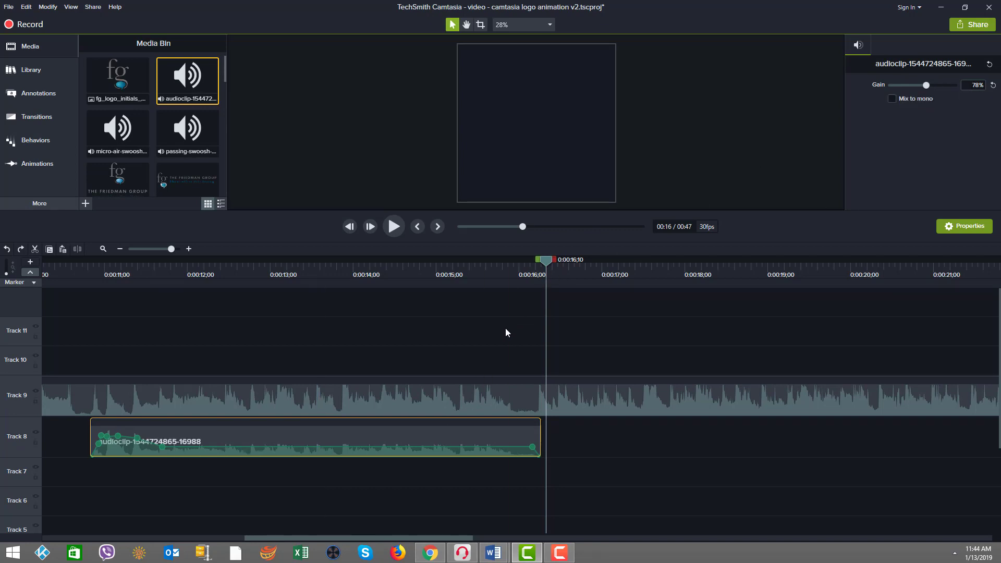
left_click_drag(546, 260, 2, 256)
- Select the first Track 8 music clip, enlarge the preview canvas, and play the intro from the start
scroll(168, 349, "down", 2)
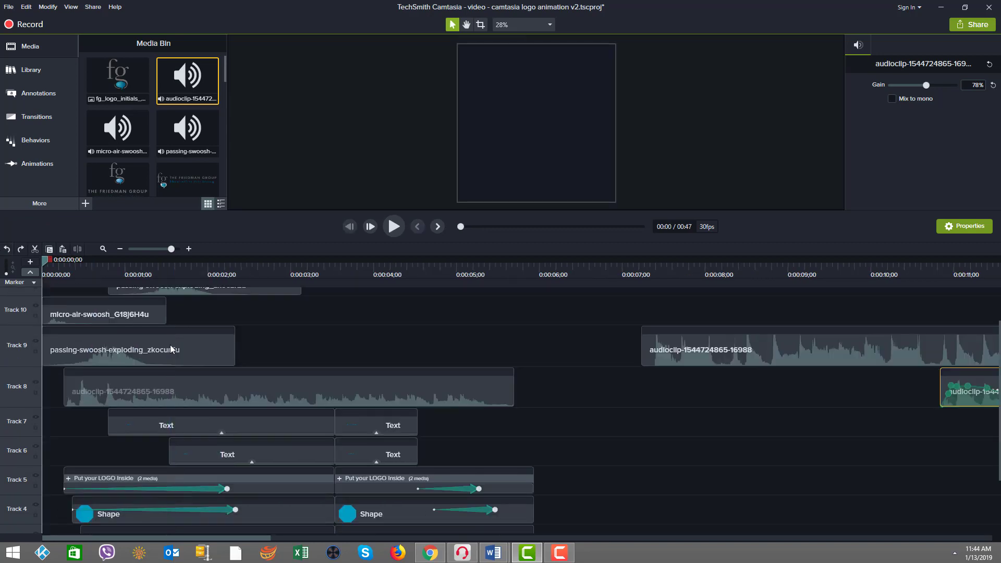
scroll(170, 345, "up", 2)
left_click(139, 441)
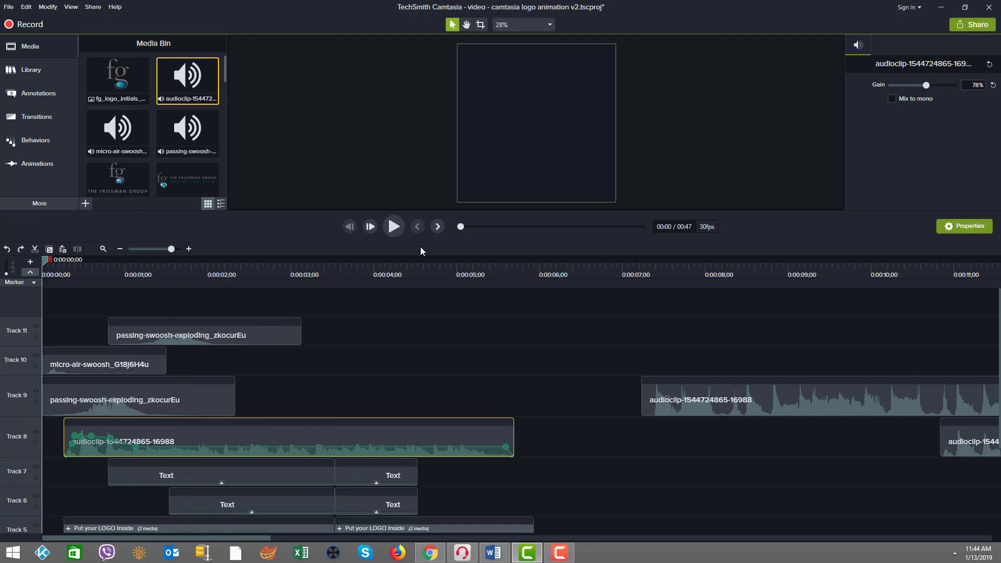
left_click_drag(333, 220, 333, 252)
left_click(393, 257)
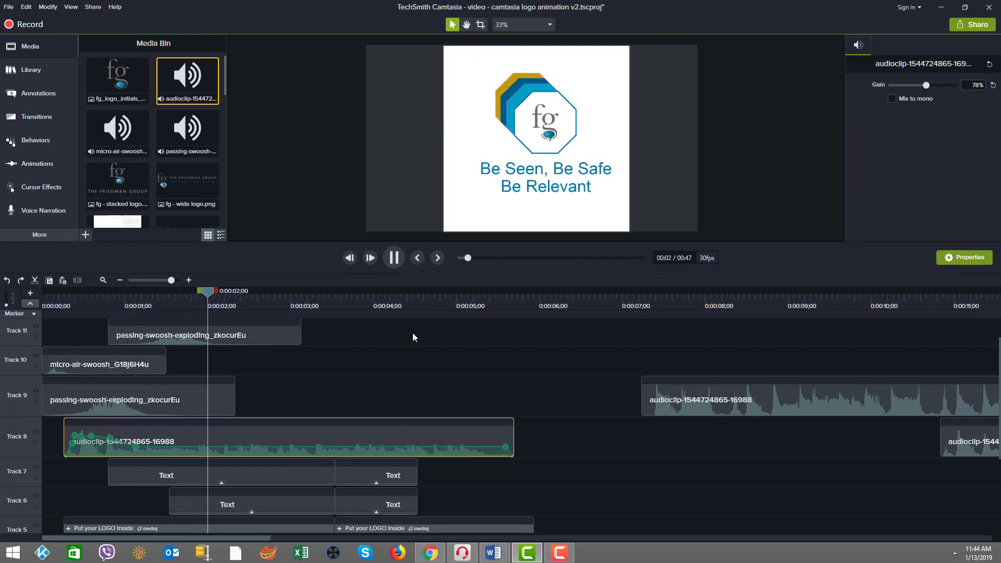